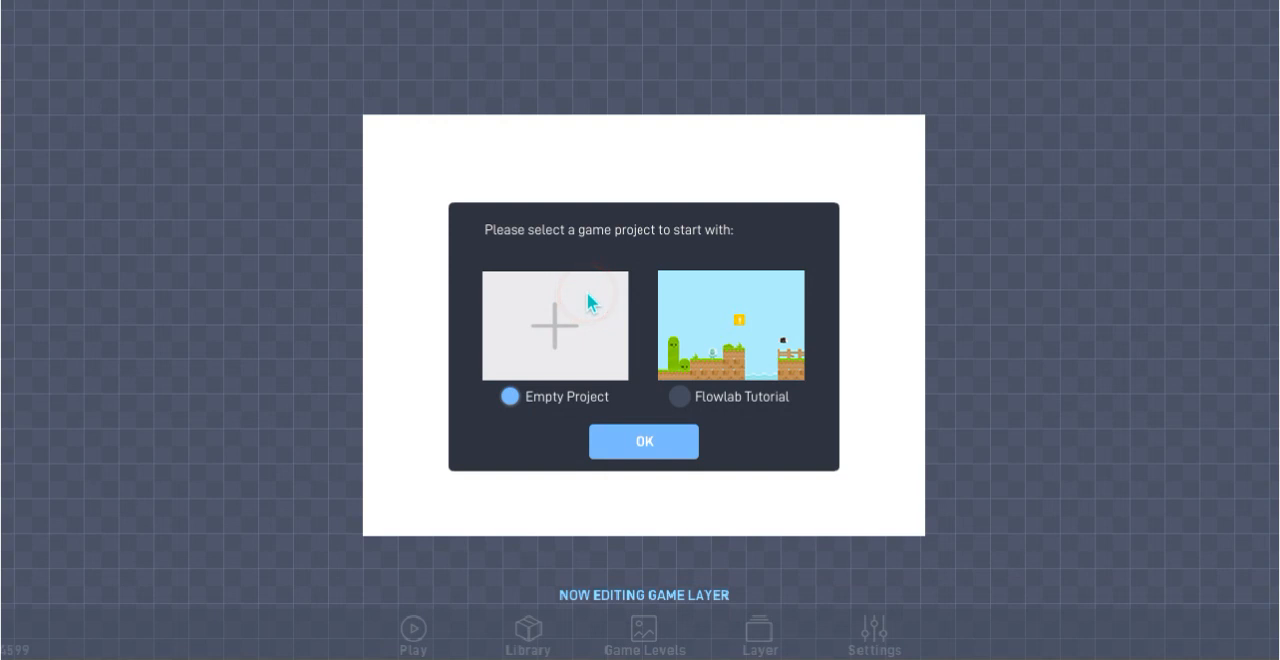
# Start an empty game project and switch editing to the Background layer
pyautogui.click(623, 438)
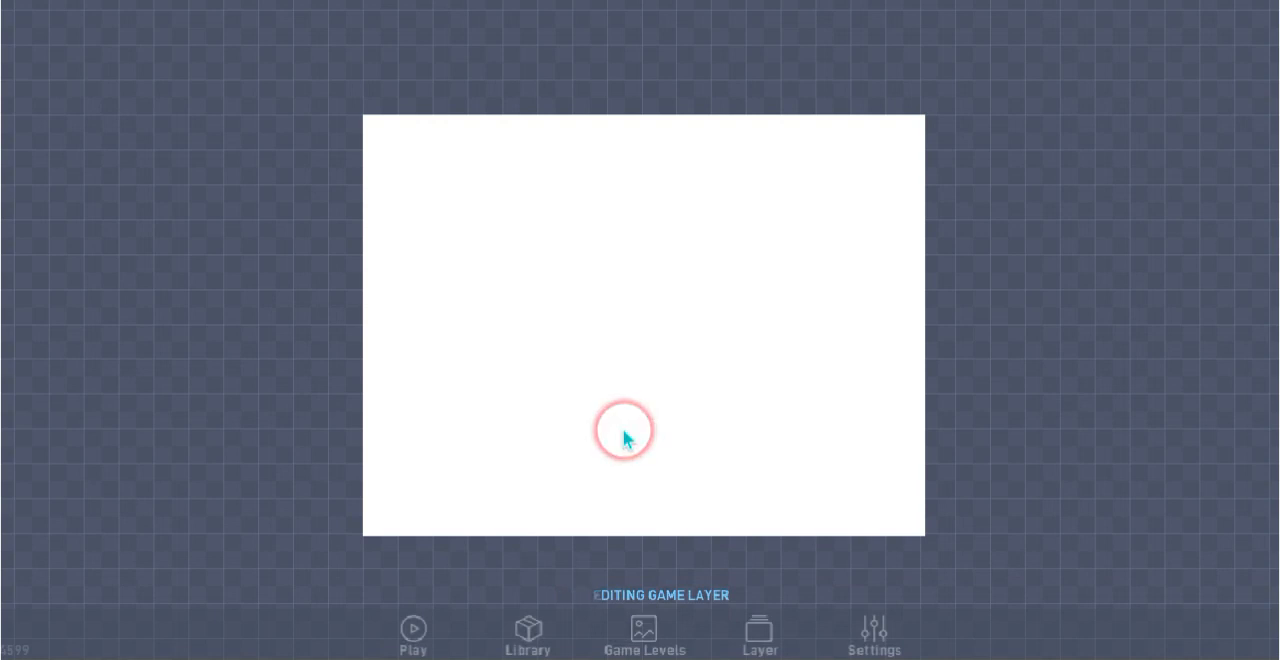
pyautogui.click(517, 240)
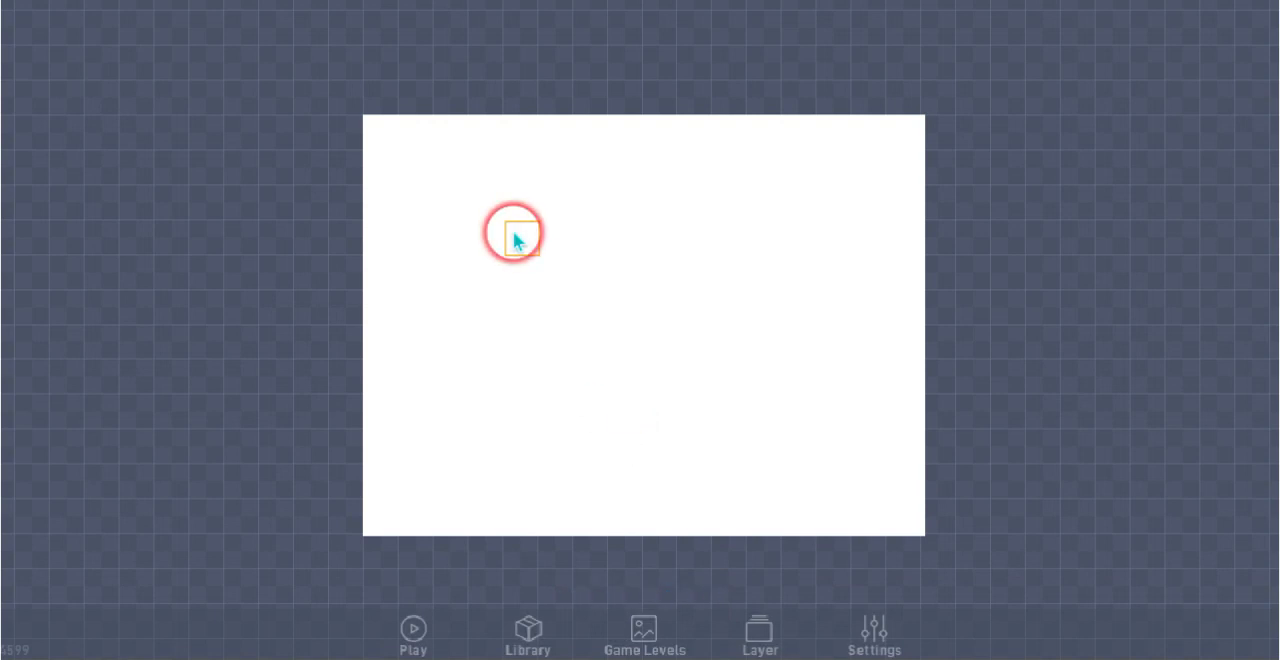
pyautogui.click(766, 630)
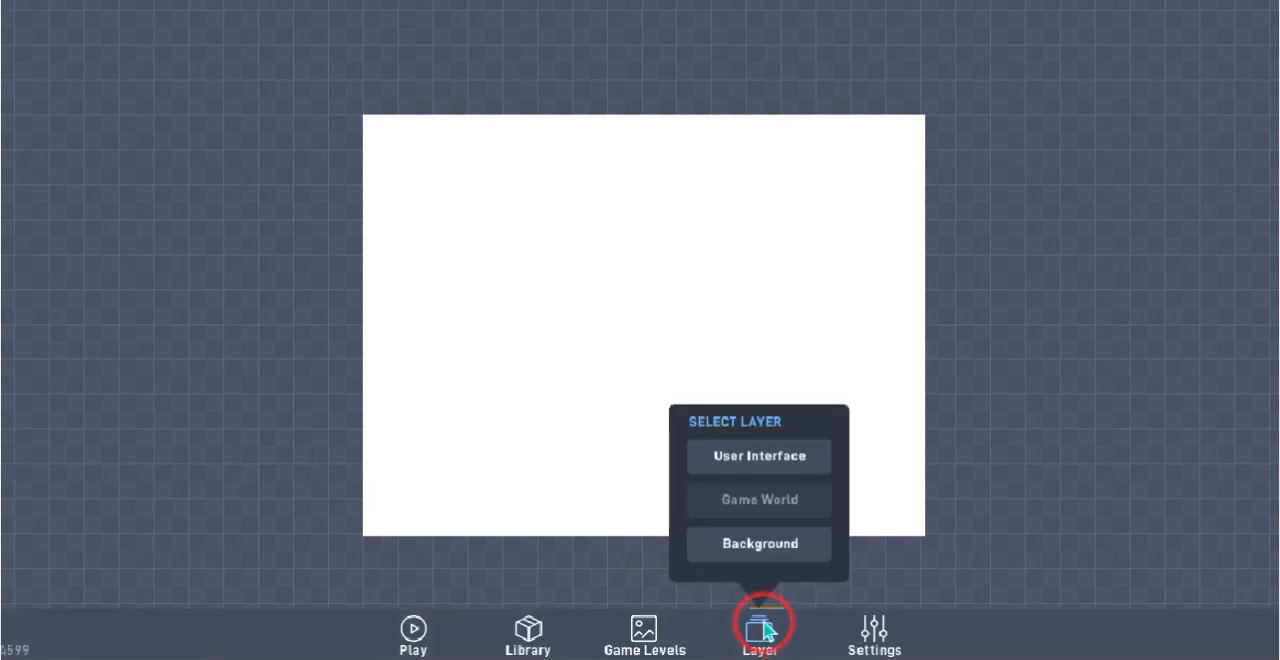
pyautogui.click(770, 548)
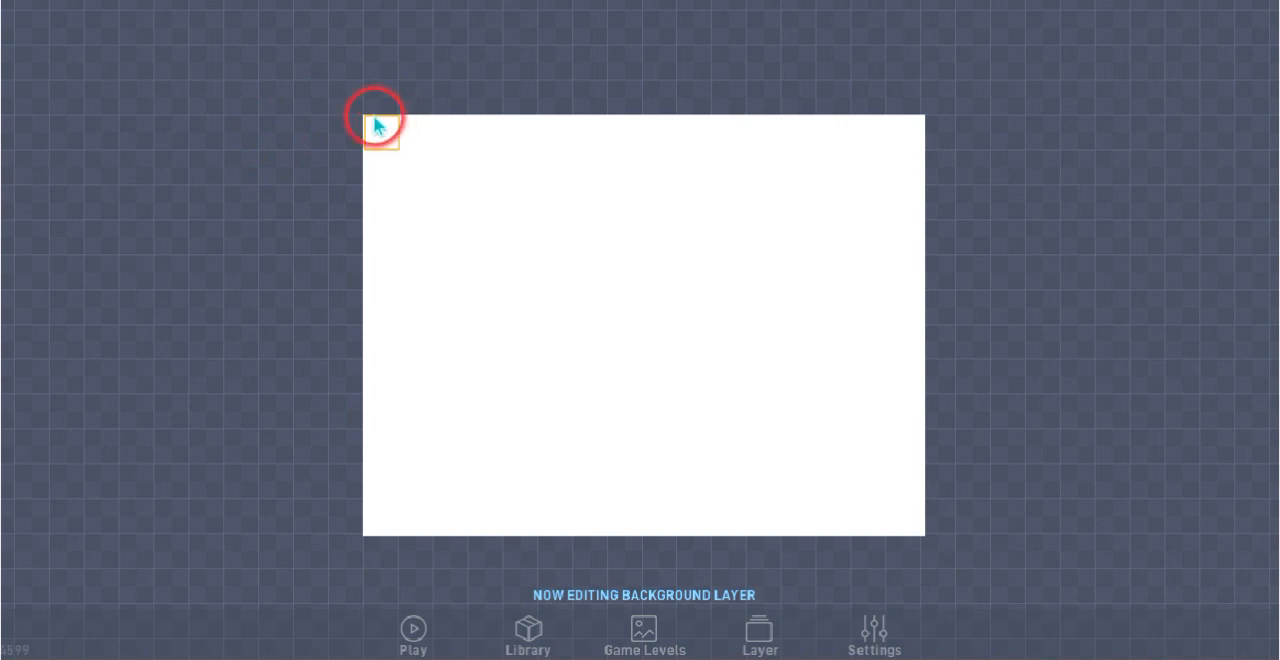
# Create an object of type Ground in the level's upper-left grid cell and open its sprite for editing
pyautogui.click(377, 128)
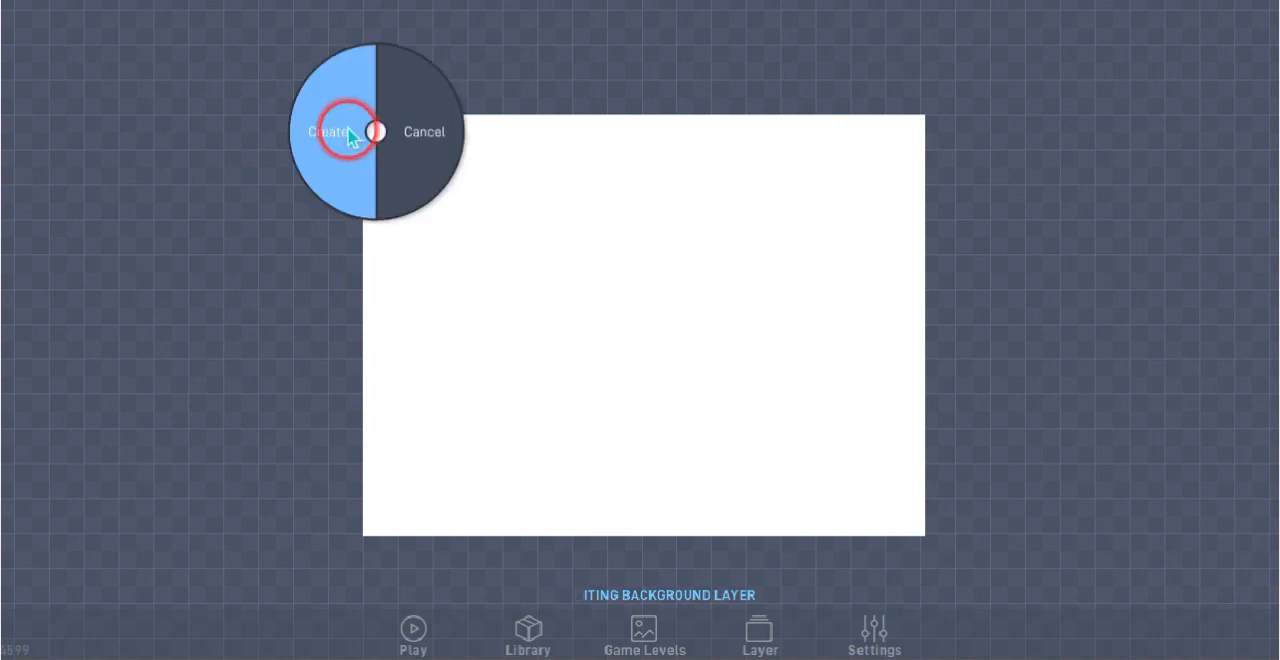
pyautogui.click(350, 136)
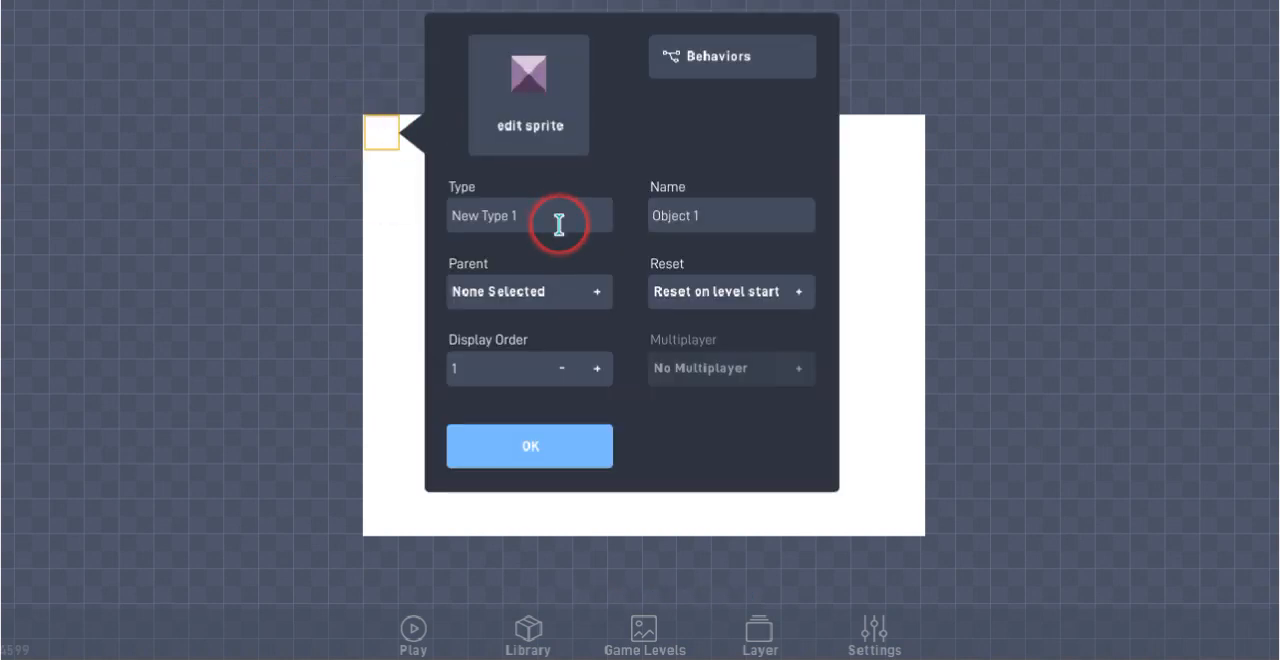
pyautogui.moveTo(559, 224); pyautogui.dragTo(403, 206)
pyautogui.press('BackSpace')
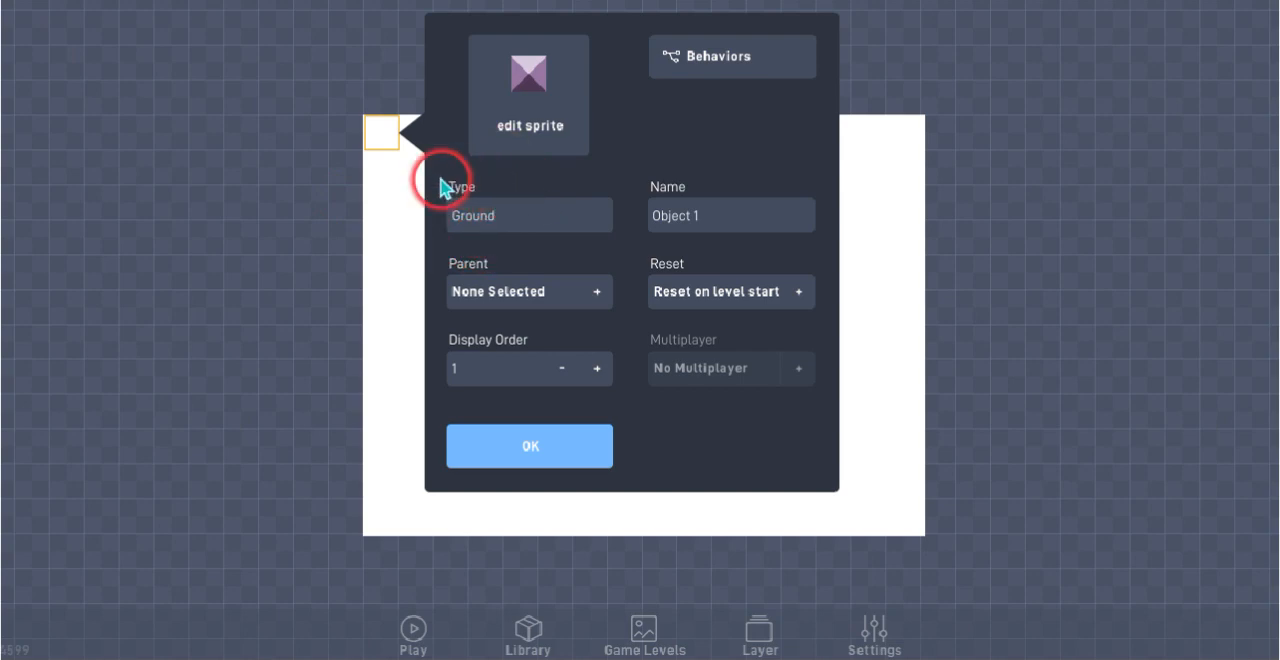
pyautogui.click(532, 142)
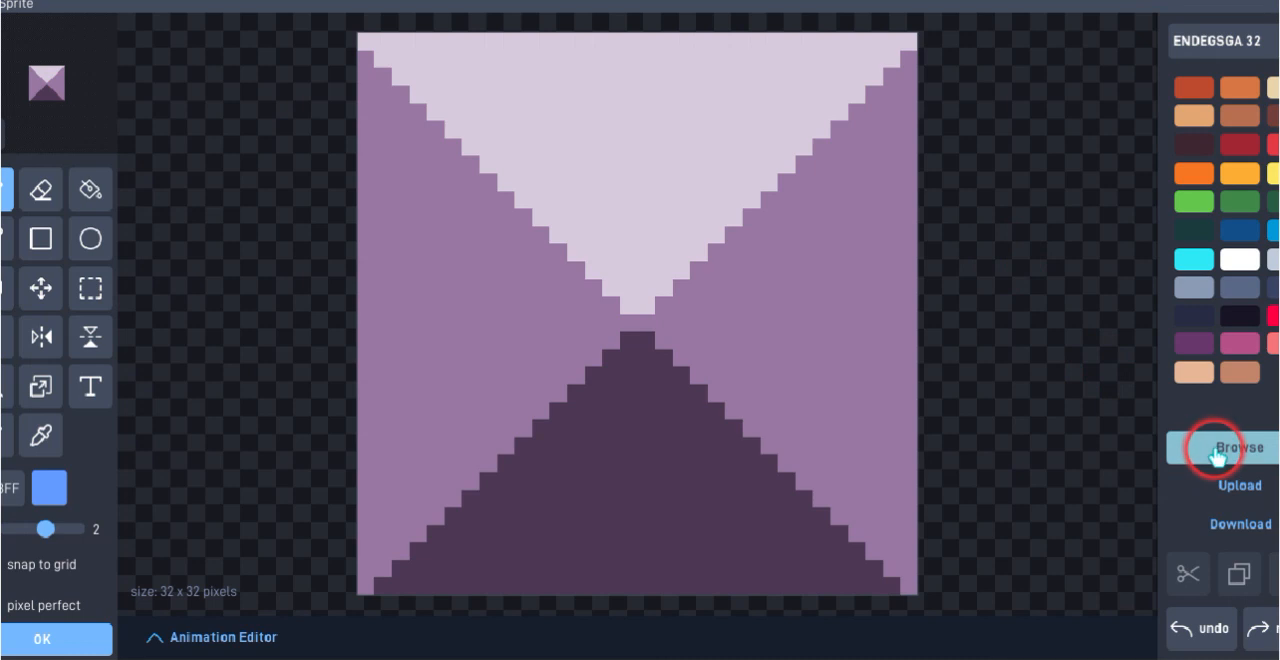
# Fill every area of the default pyramid sprite with light green
pyautogui.click(1192, 205)
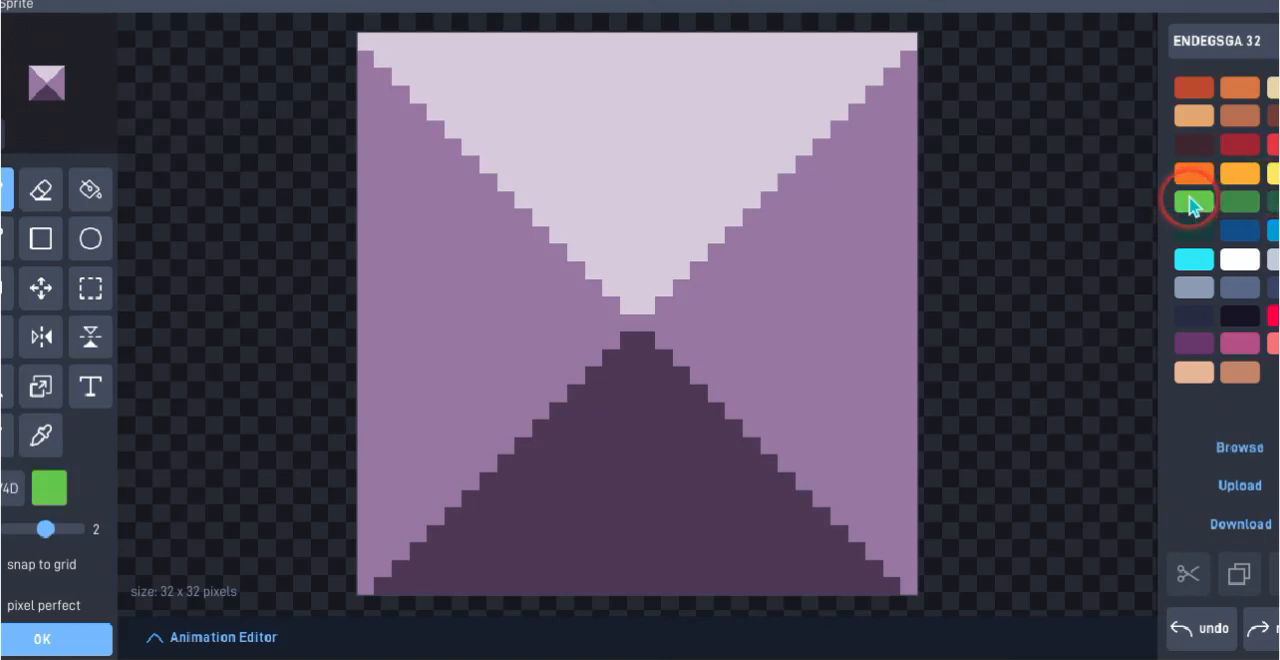
pyautogui.click(84, 192)
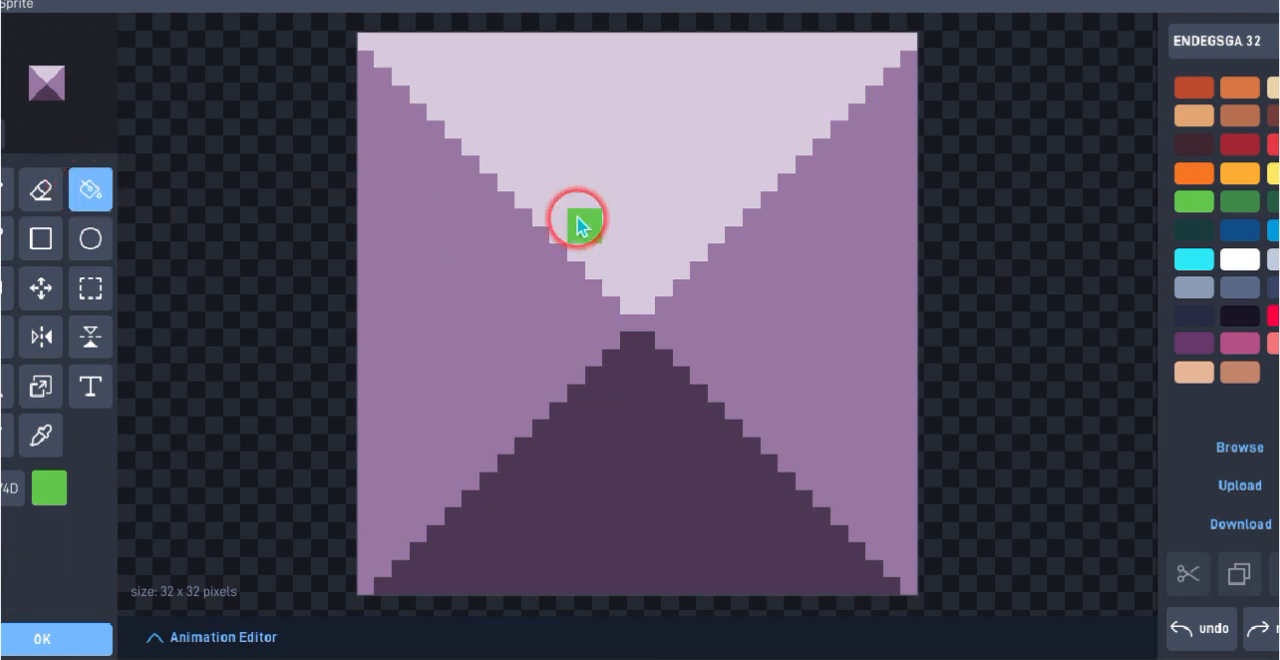
pyautogui.click(578, 219)
pyautogui.click(520, 344)
pyautogui.click(582, 414)
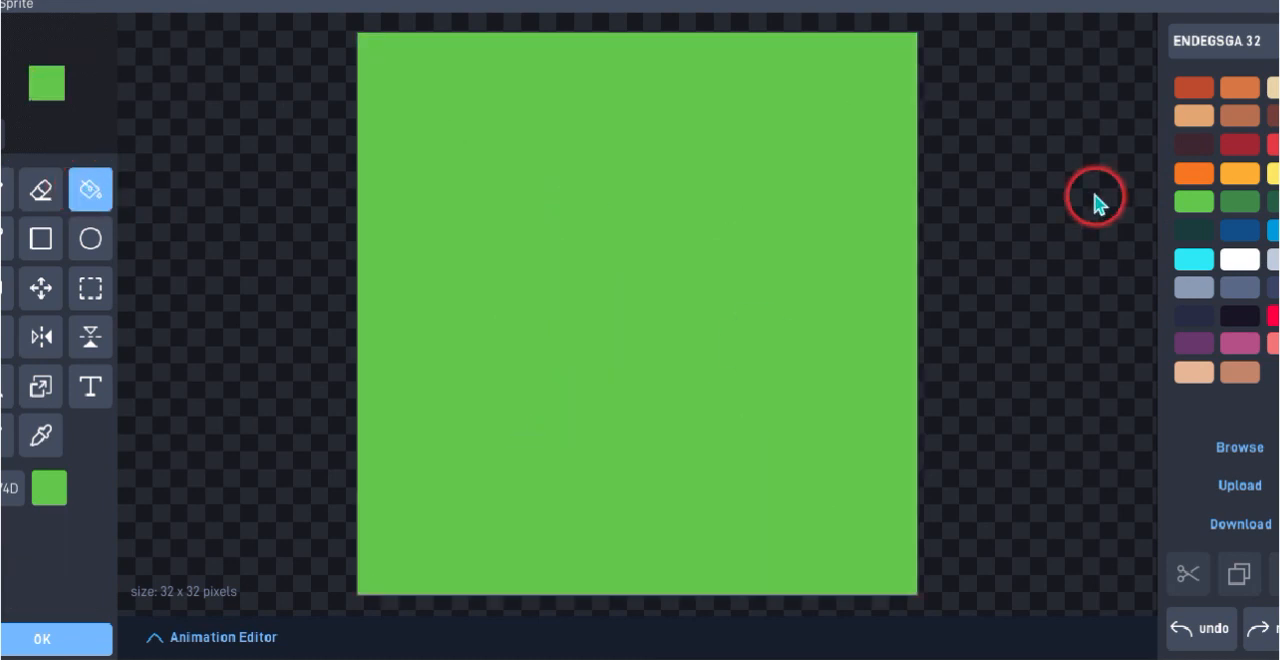
# Draw two short diagonal dark green grass strokes near the sprite's upper corners with a brush size of 1
pyautogui.click(1236, 204)
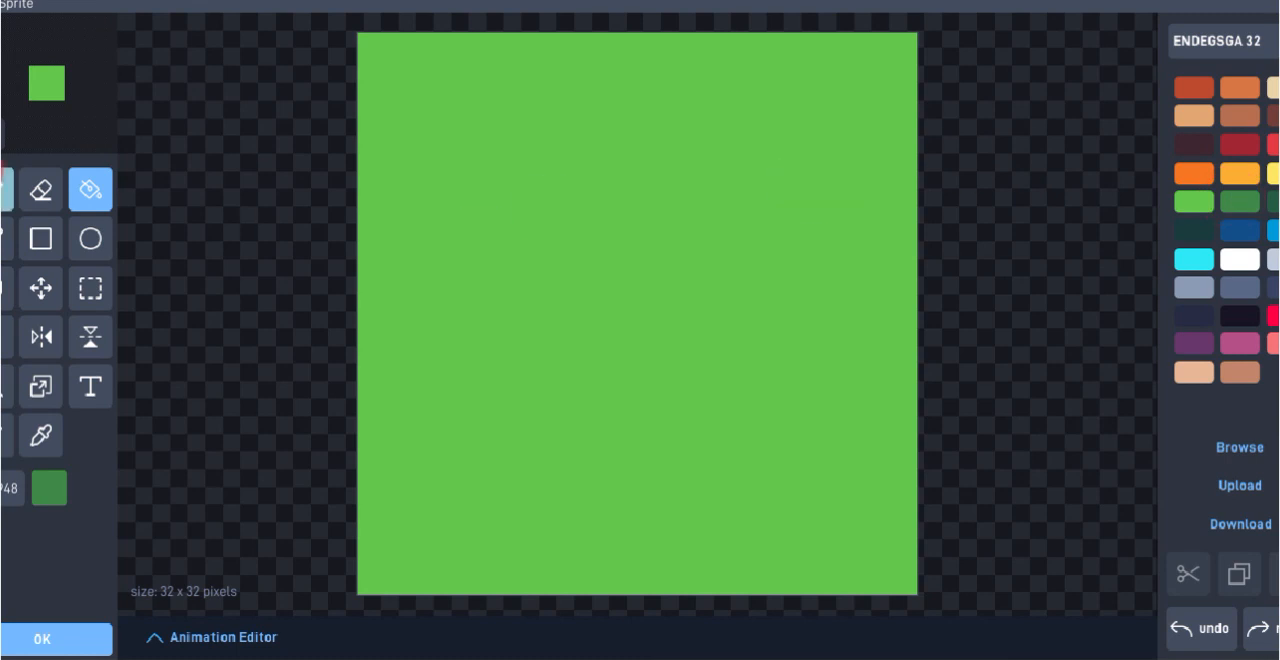
pyautogui.click(4, 192)
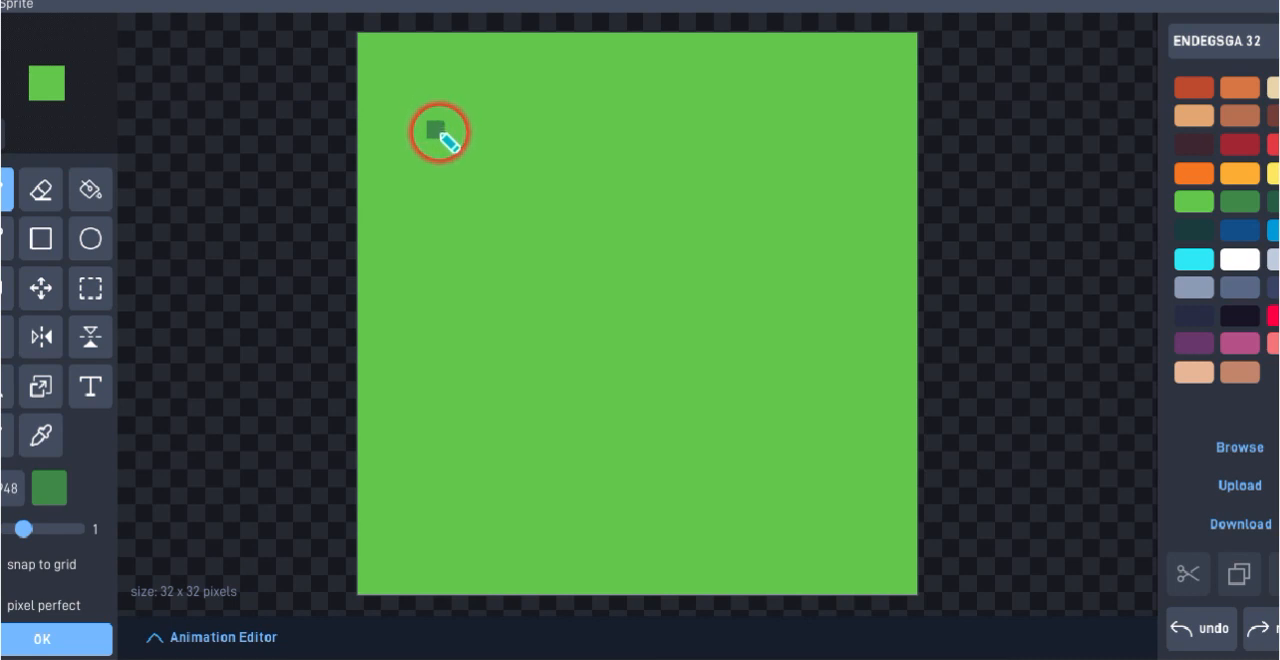
pyautogui.moveTo(433, 177)
pyautogui.mouseDown()
pyautogui.moveTo(466, 140)
pyautogui.moveTo(471, 110)
pyautogui.mouseUp()
pyautogui.click(788, 146)
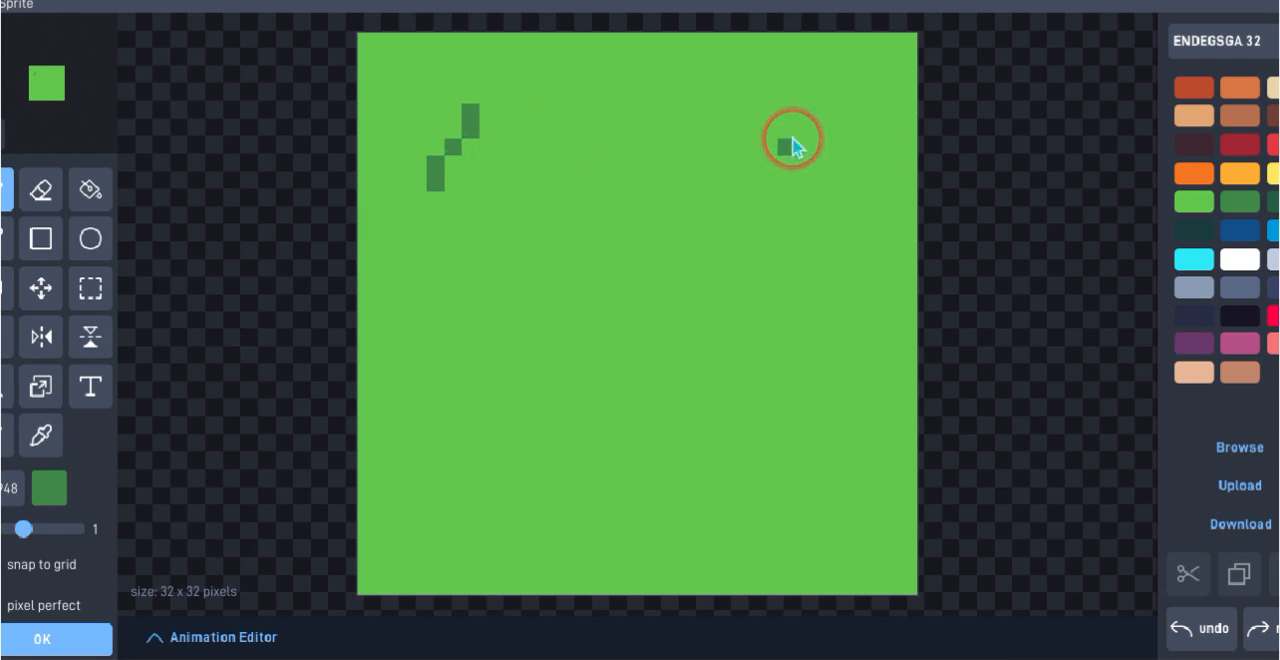
pyautogui.moveTo(793, 146); pyautogui.dragTo(805, 122)
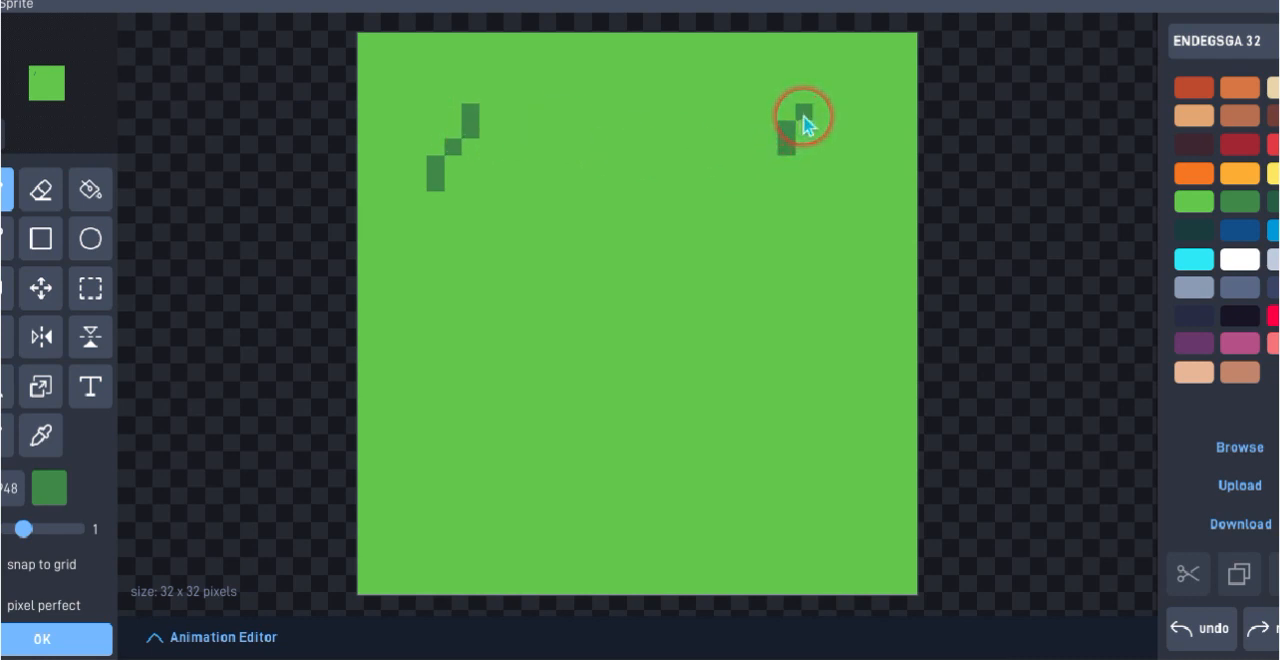
# Delete everything drawn on the sprite canvas
pyautogui.click(10, 432)
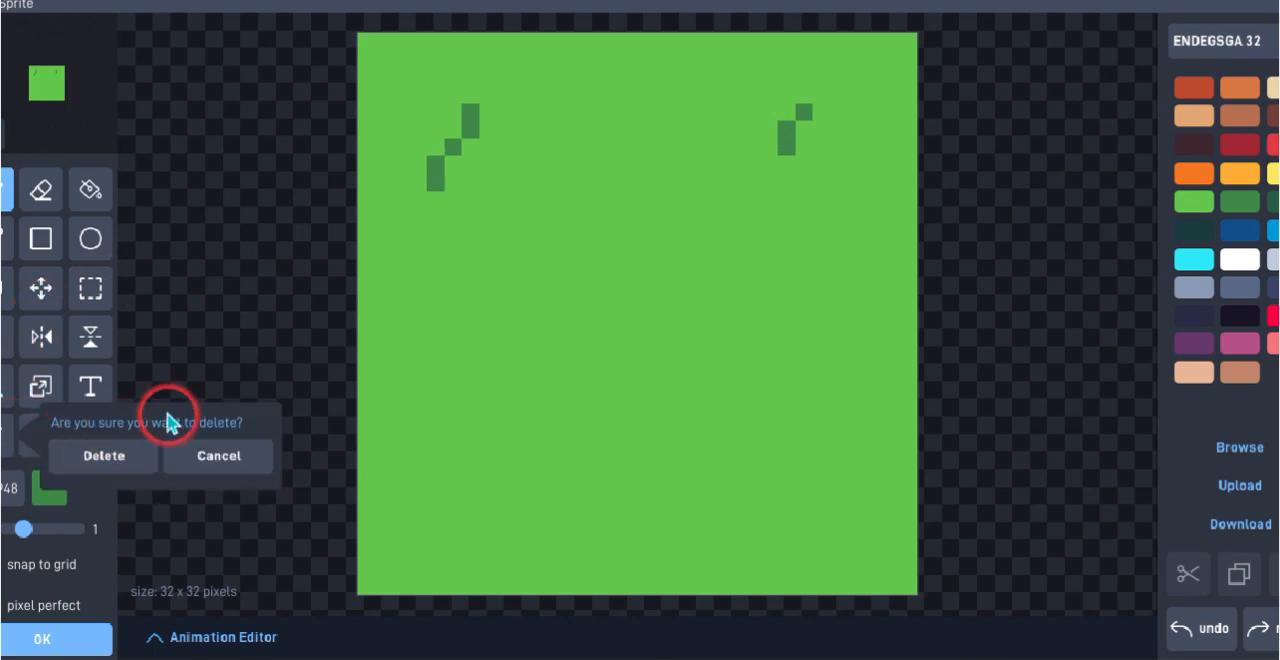
pyautogui.click(128, 452)
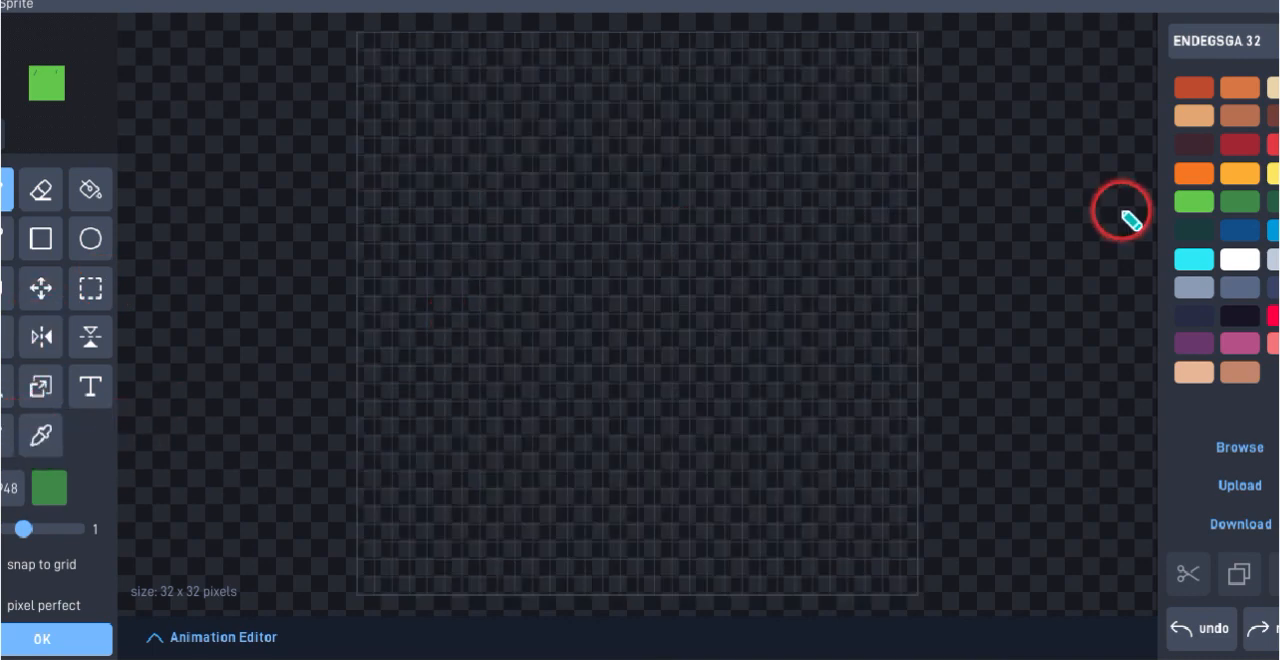
# Try filling the empty sprite canvas with light green, pick dark green and undo the fill
pyautogui.click(1194, 201)
pyautogui.click(90, 189)
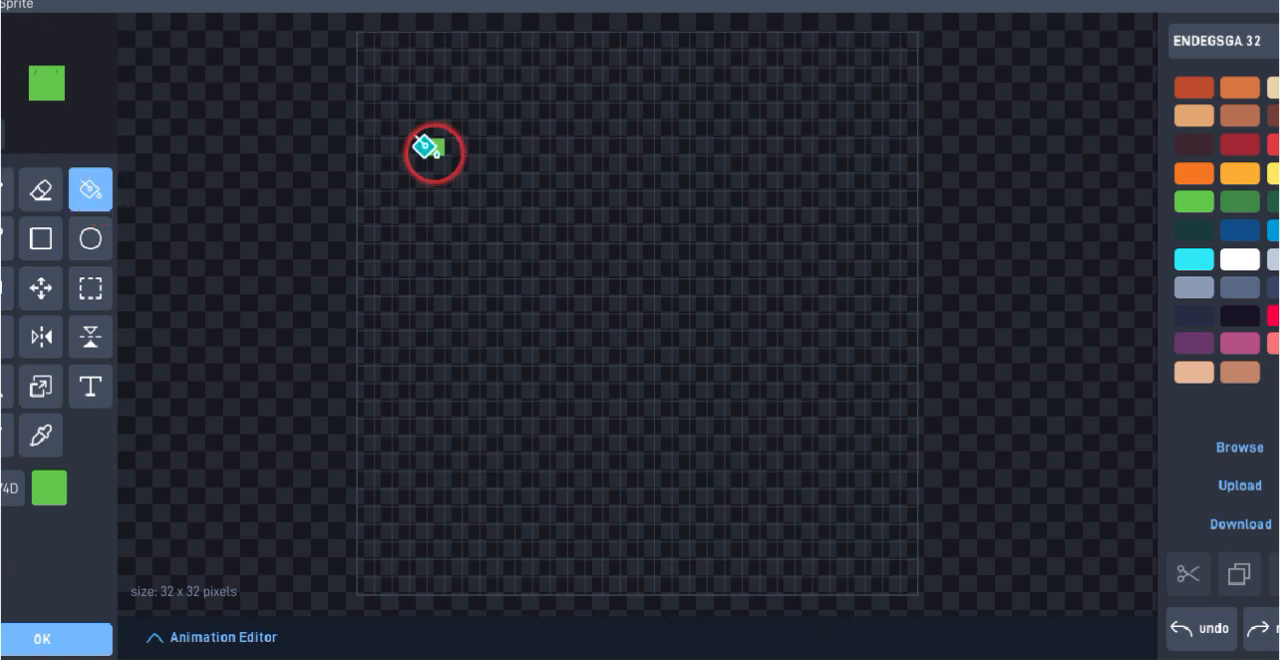
pyautogui.click(425, 148)
pyautogui.click(1236, 208)
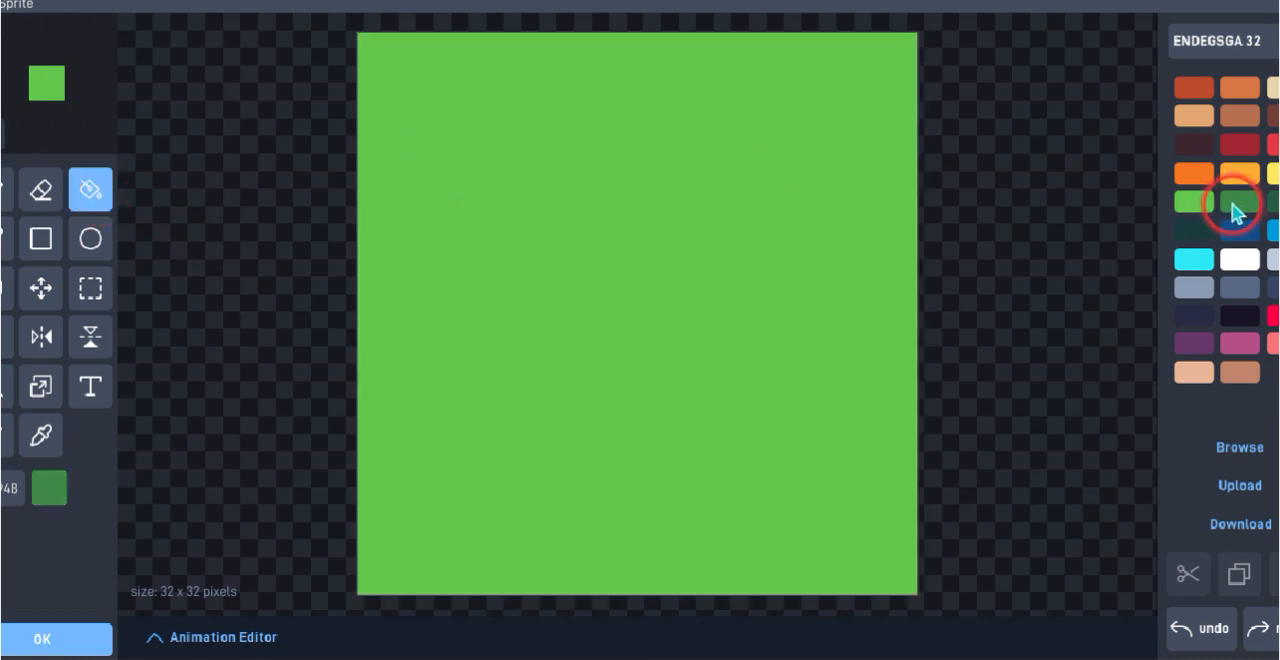
pyautogui.click(1205, 625)
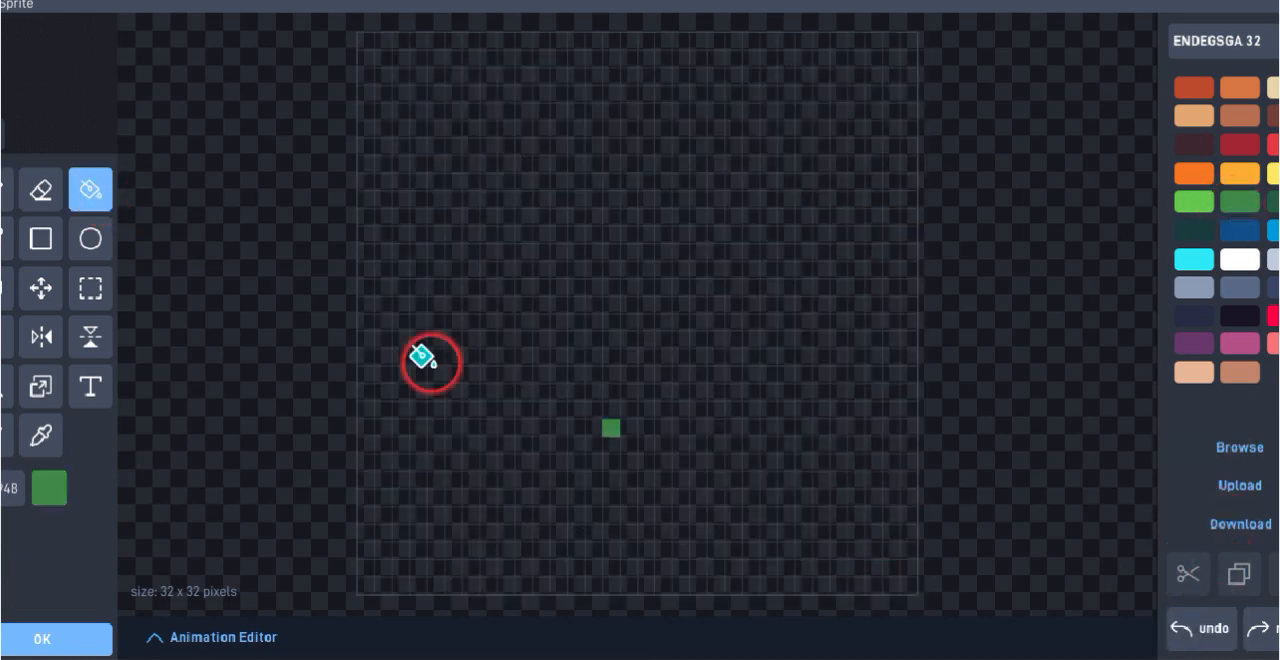
# Paint a jagged row of dark green grass blades, four pixels high, across the sprite canvas's entire upper edge with a brush size of 1
pyautogui.click(6, 189)
pyautogui.click(385, 113)
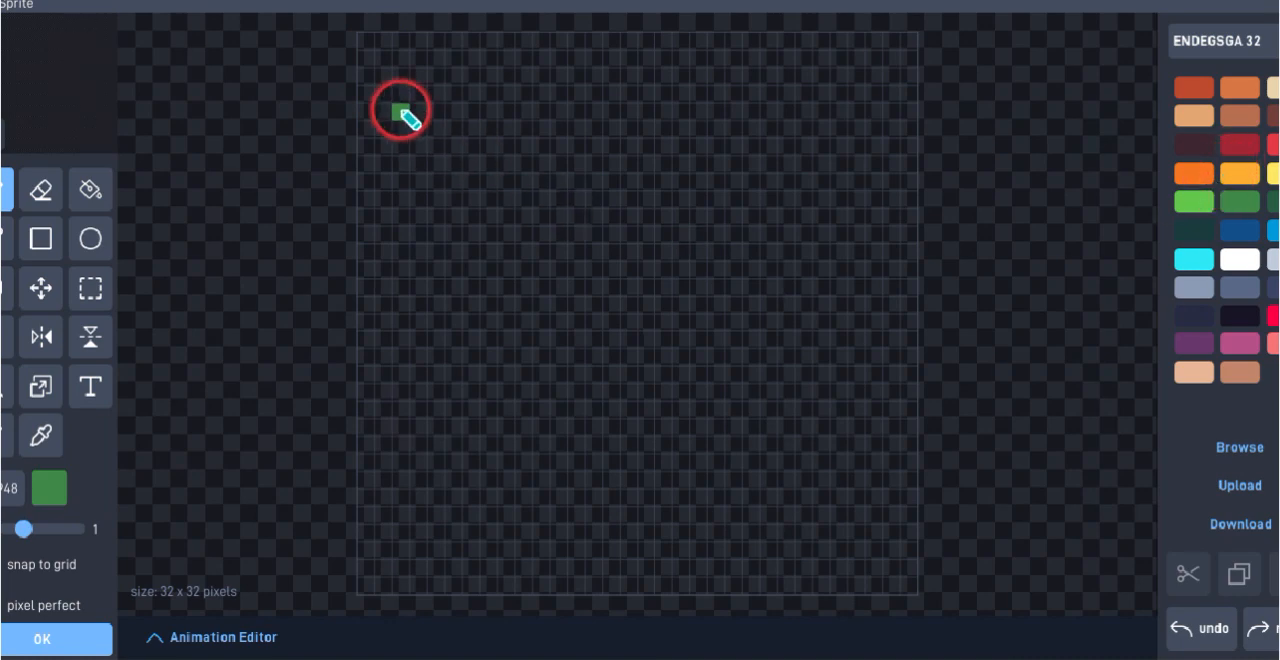
pyautogui.moveTo(371, 84); pyautogui.dragTo(388, 58)
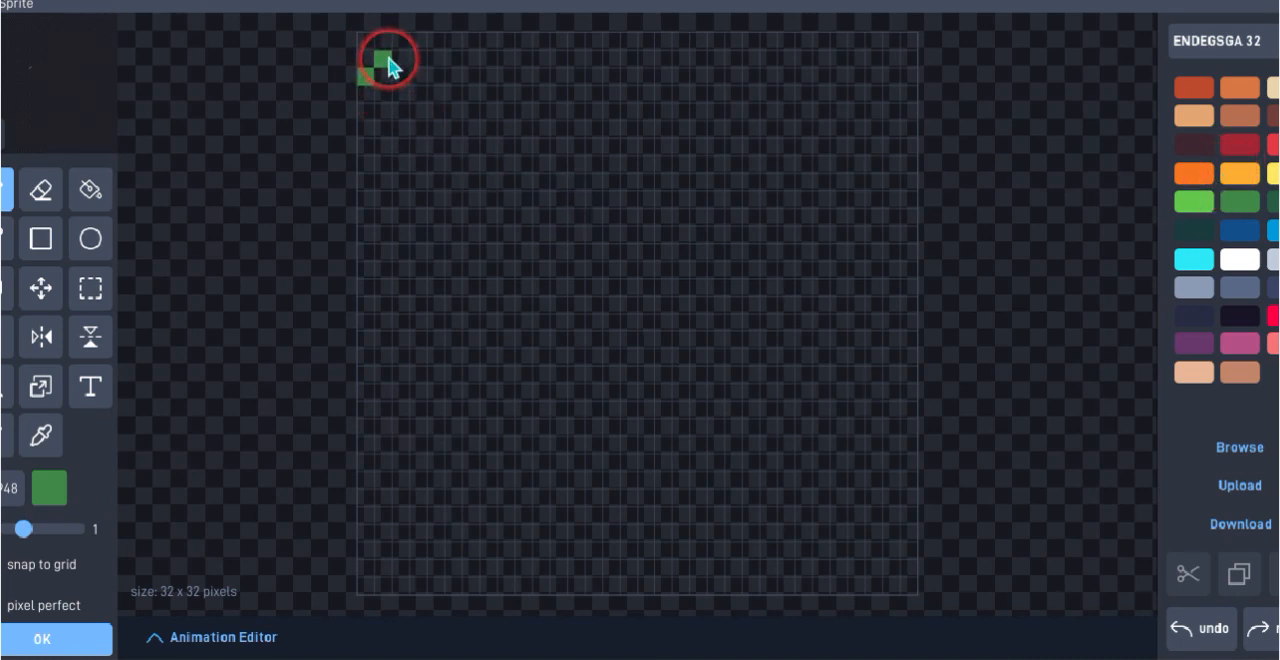
pyautogui.click(401, 40)
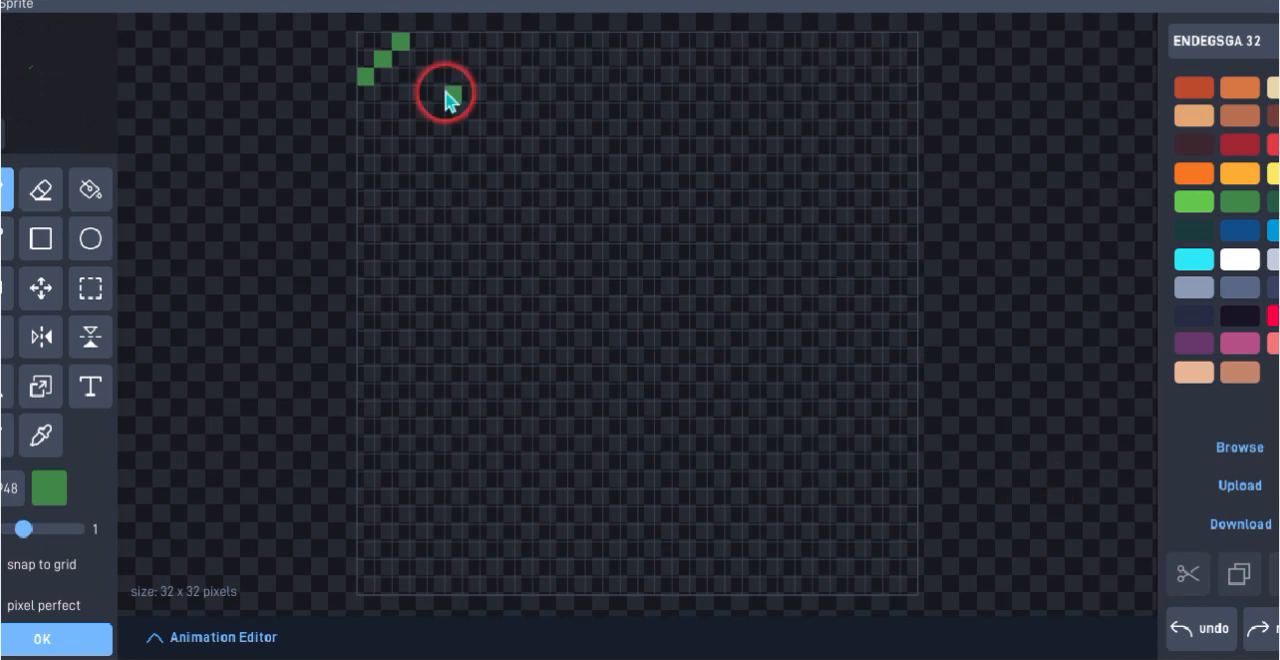
pyautogui.click(404, 58)
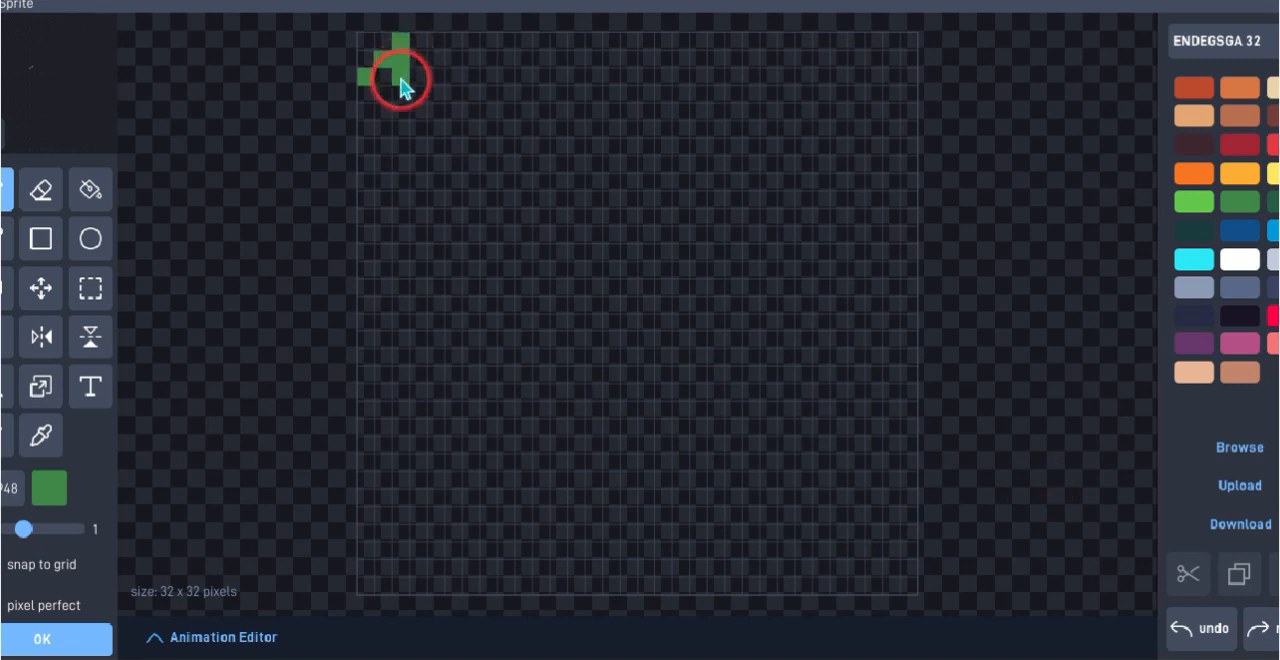
pyautogui.click(400, 79)
pyautogui.click(390, 92)
pyautogui.click(418, 96)
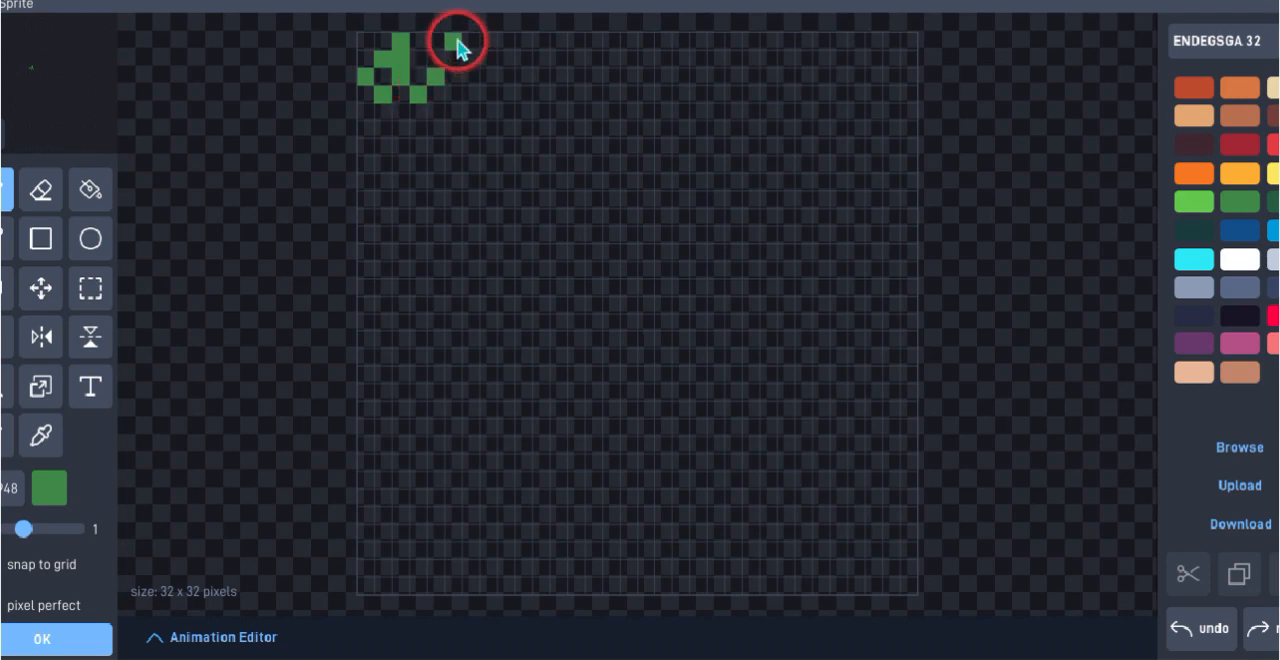
pyautogui.click(459, 62)
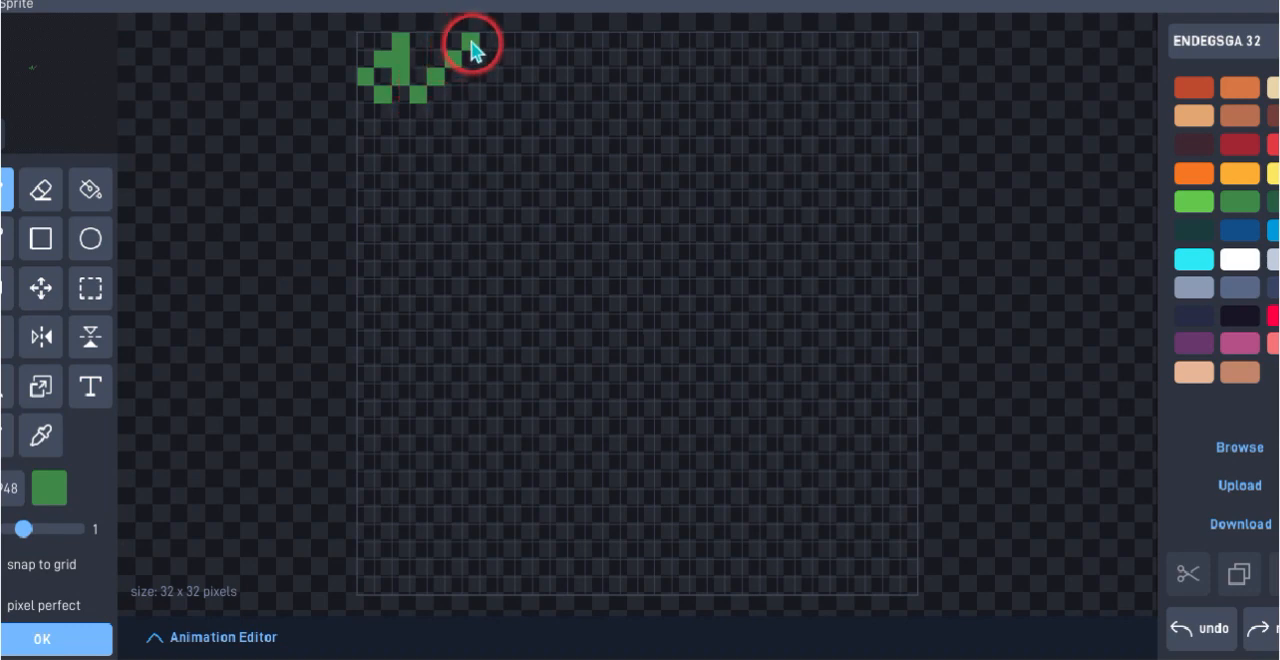
pyautogui.click(471, 45)
pyautogui.click(484, 63)
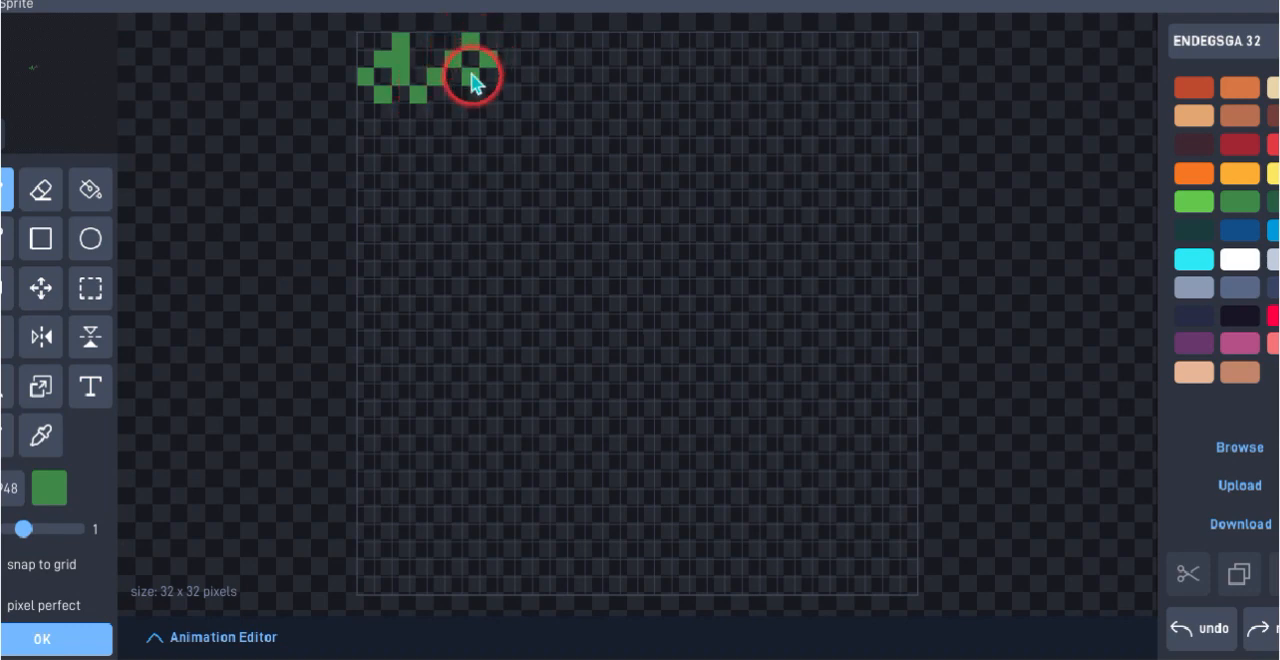
pyautogui.click(490, 74)
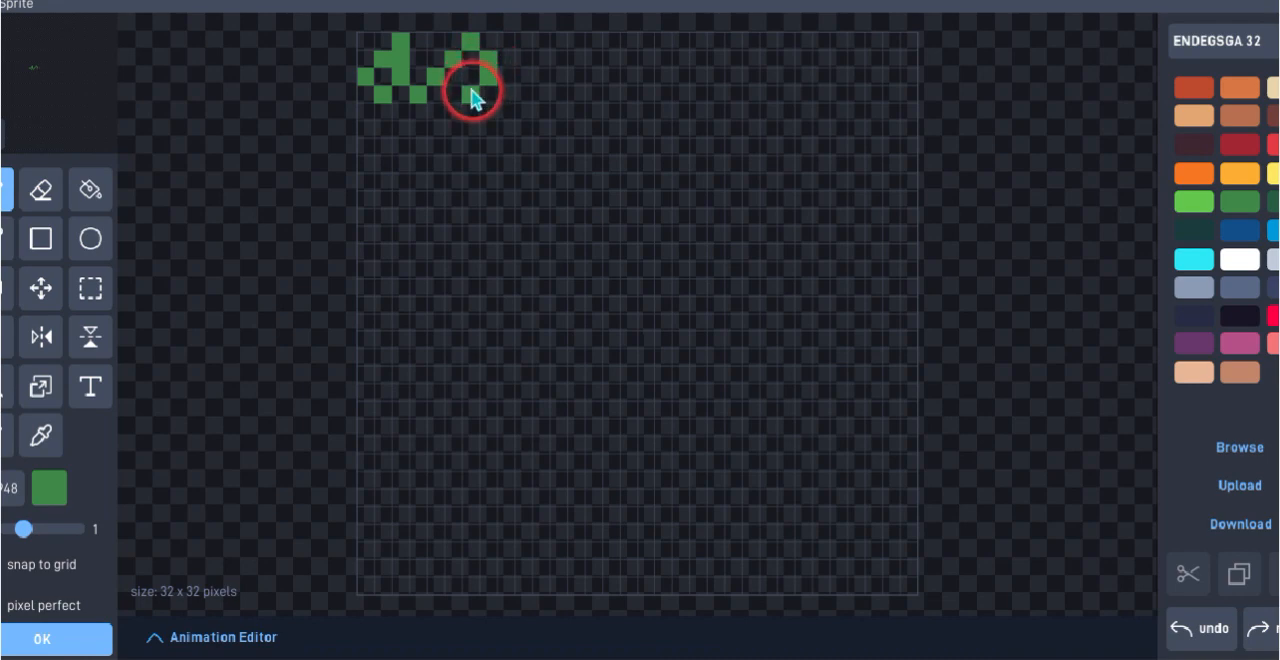
pyautogui.click(471, 93)
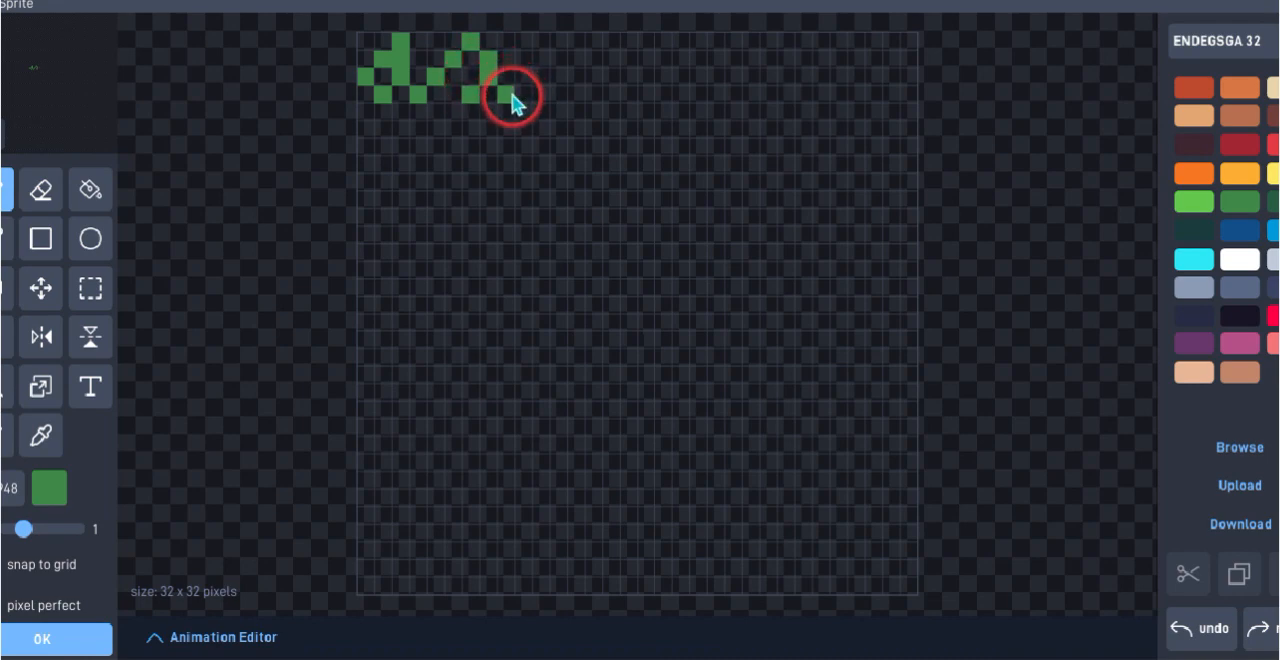
pyautogui.click(506, 94)
pyautogui.click(523, 75)
pyautogui.click(526, 62)
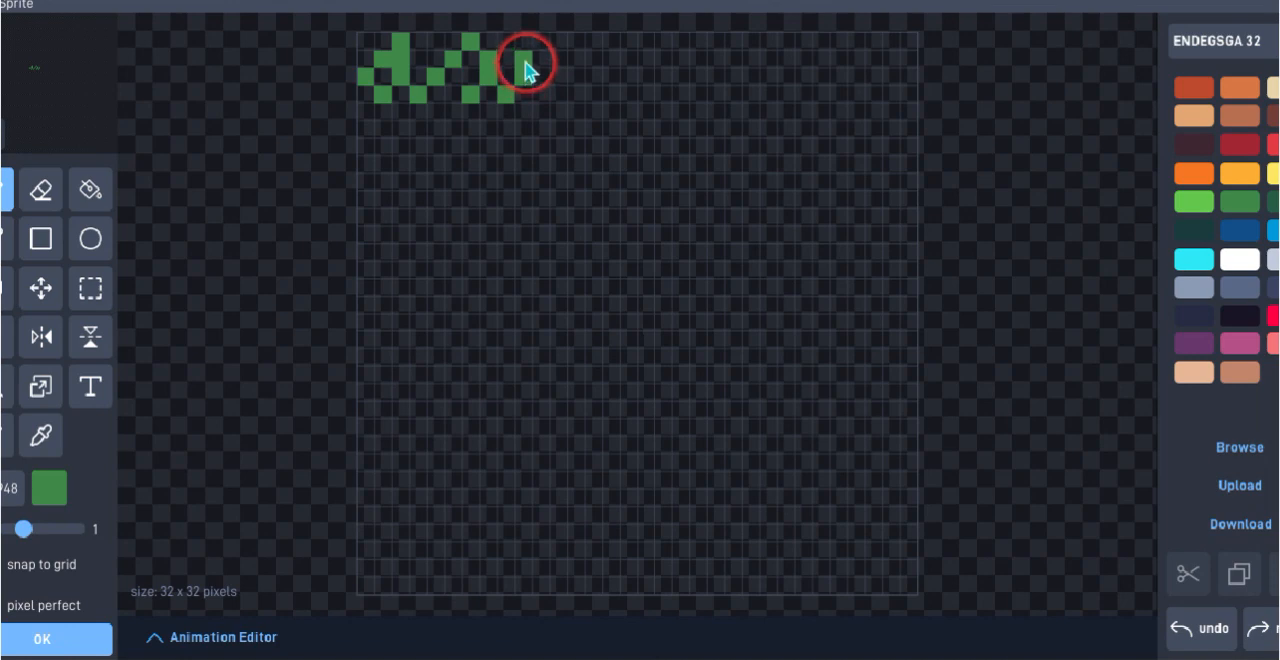
pyautogui.moveTo(546, 40); pyautogui.dragTo(541, 94)
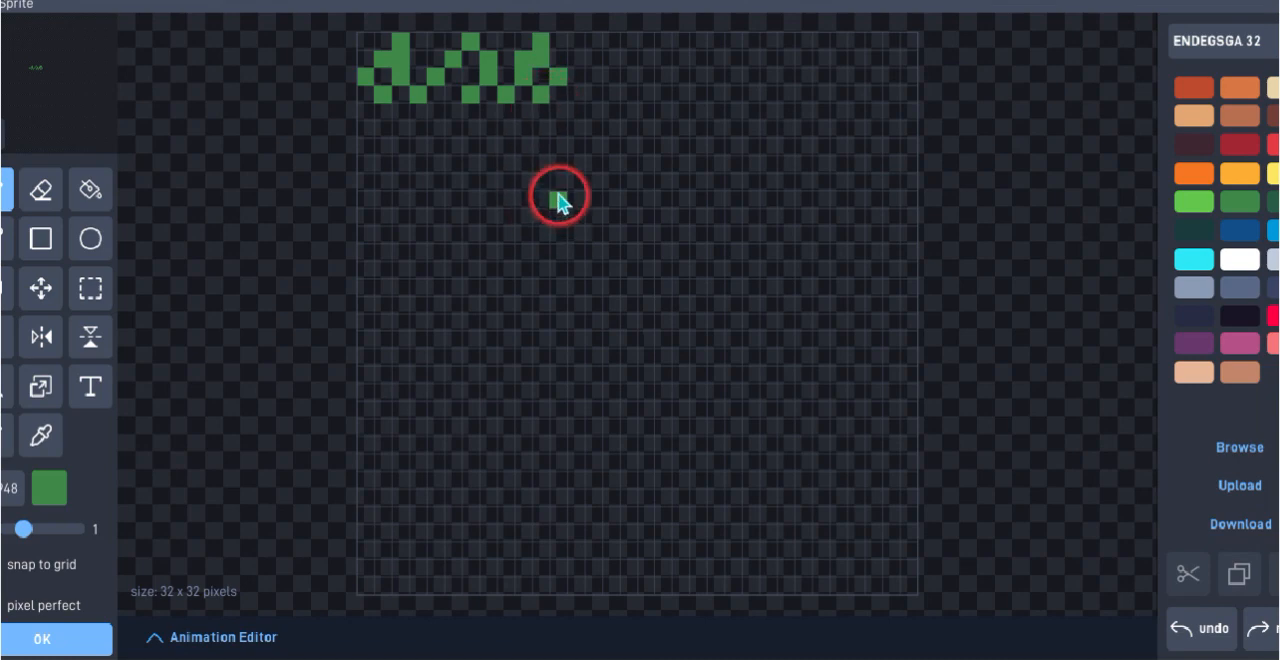
pyautogui.click(582, 95)
pyautogui.click(600, 77)
pyautogui.click(611, 60)
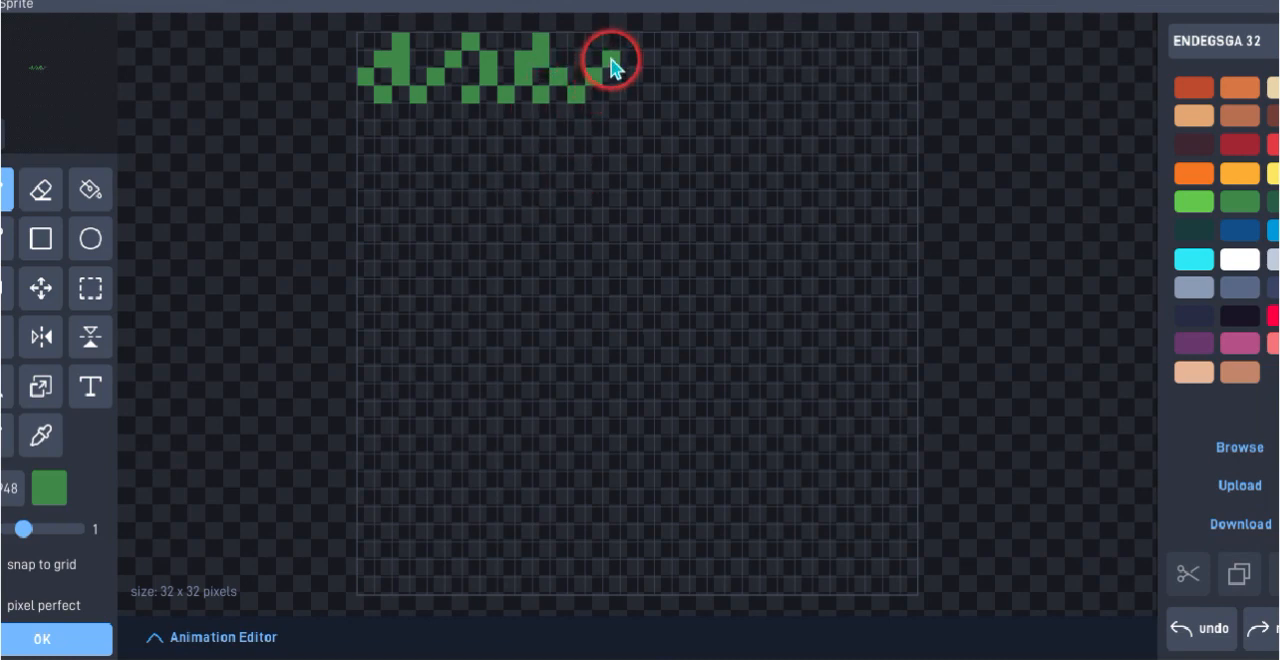
pyautogui.click(617, 44)
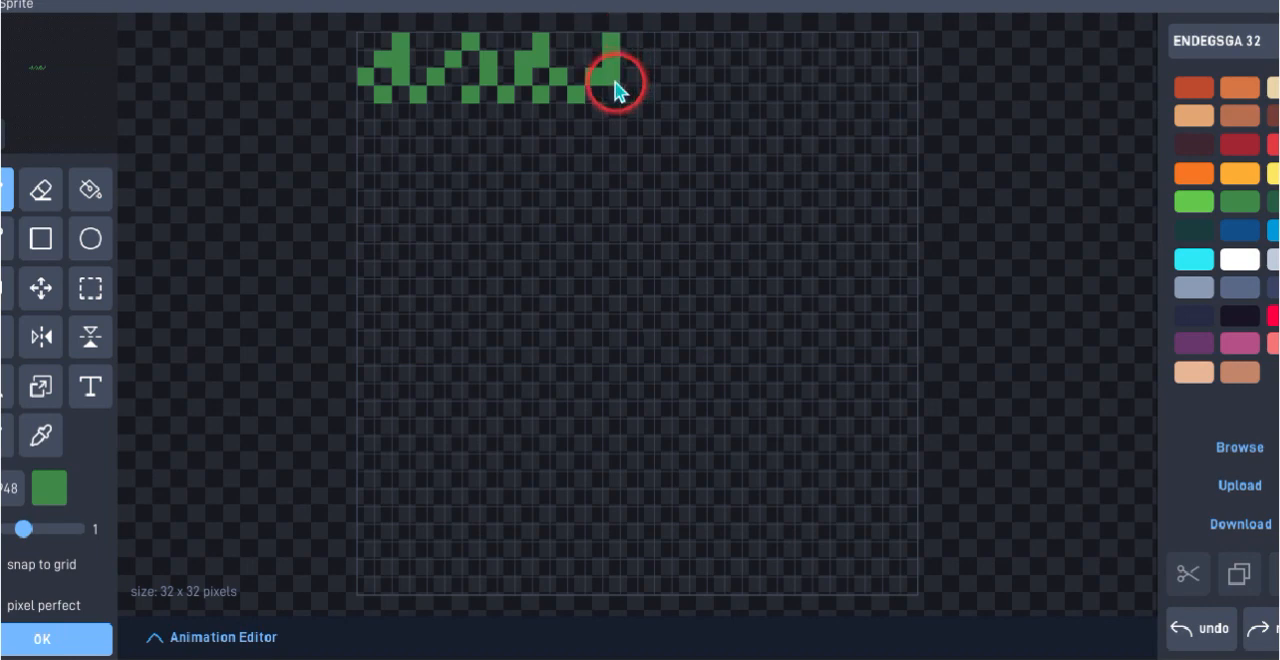
pyautogui.click(615, 82)
pyautogui.click(612, 92)
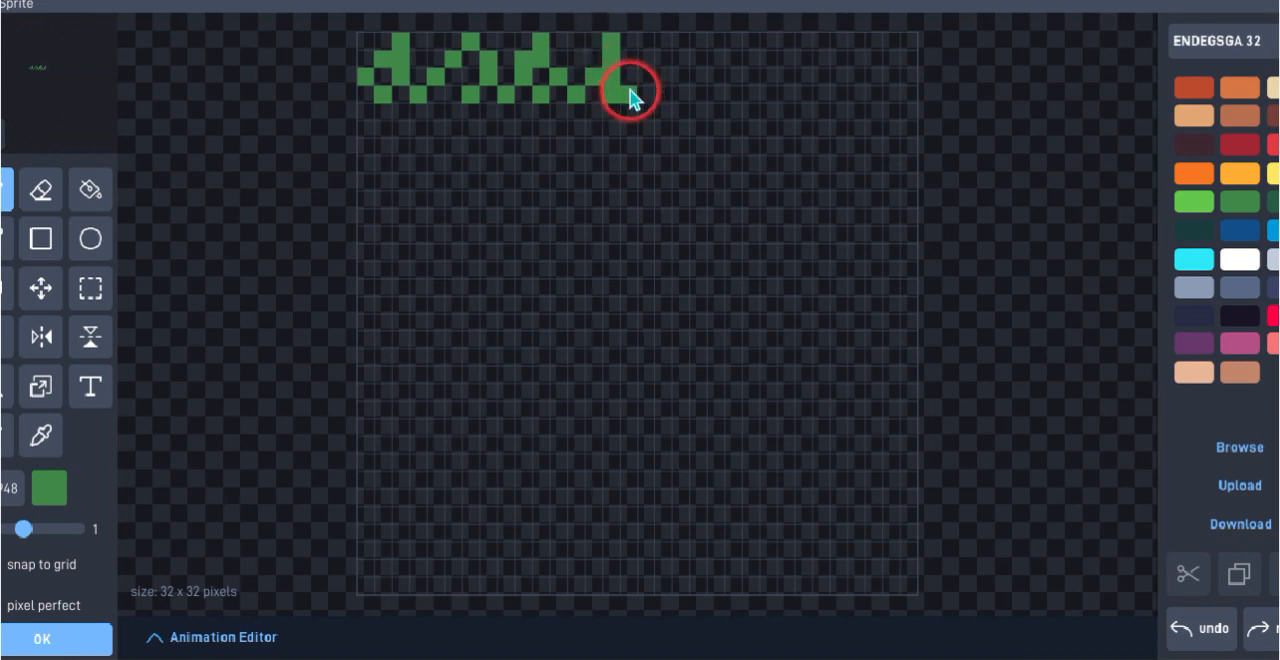
pyautogui.click(634, 88)
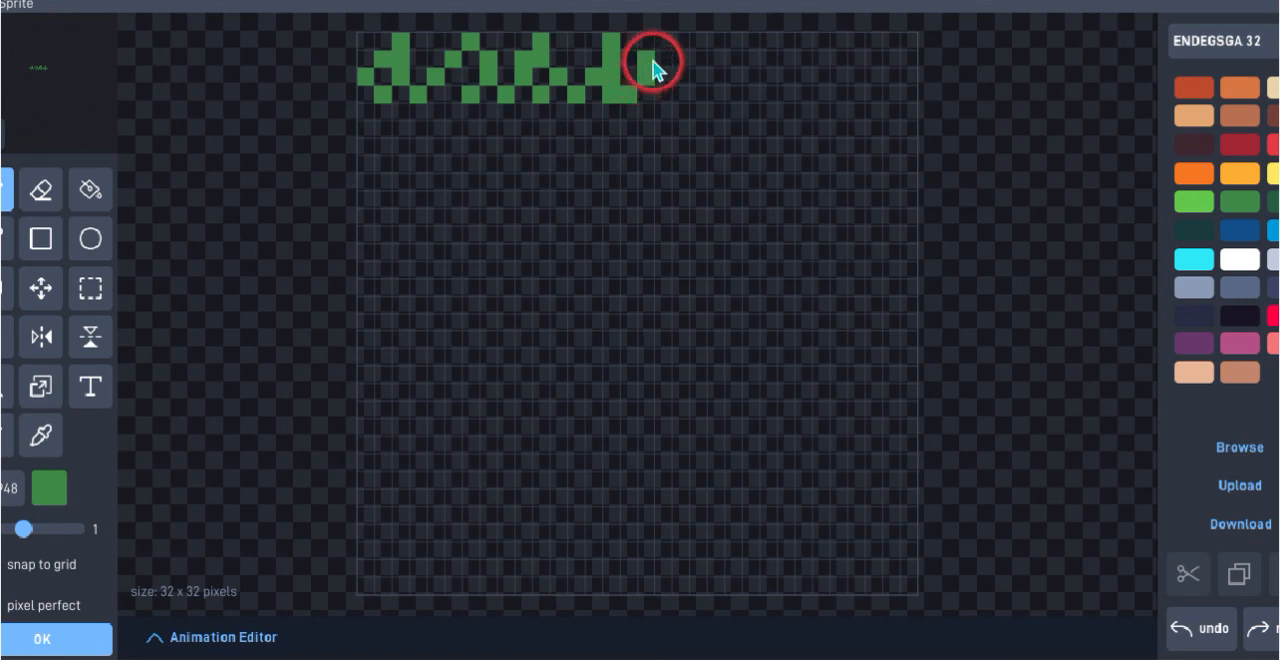
pyautogui.moveTo(663, 43); pyautogui.dragTo(671, 77)
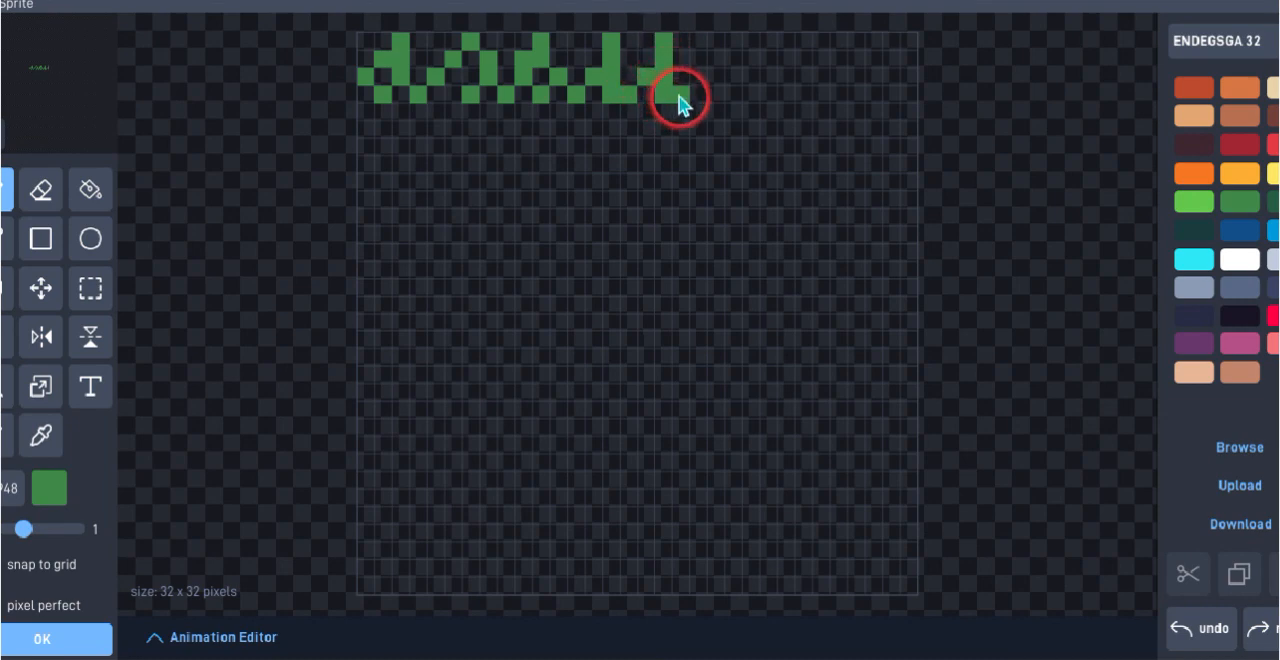
pyautogui.click(688, 95)
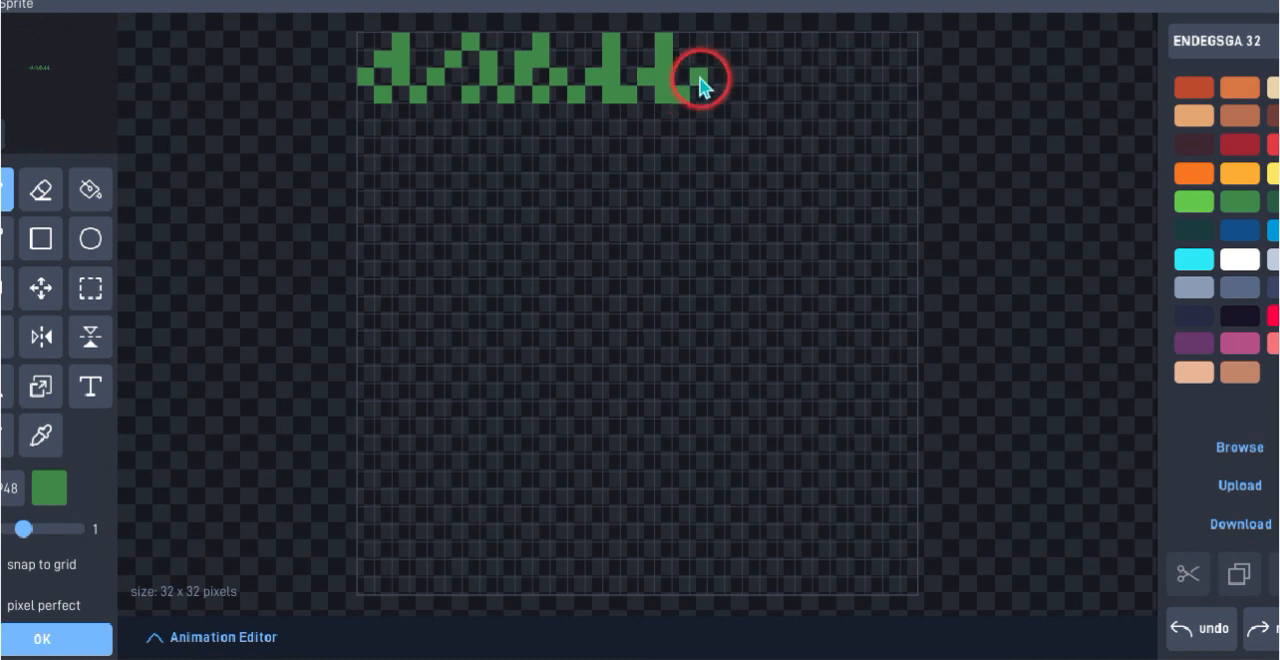
pyautogui.click(702, 76)
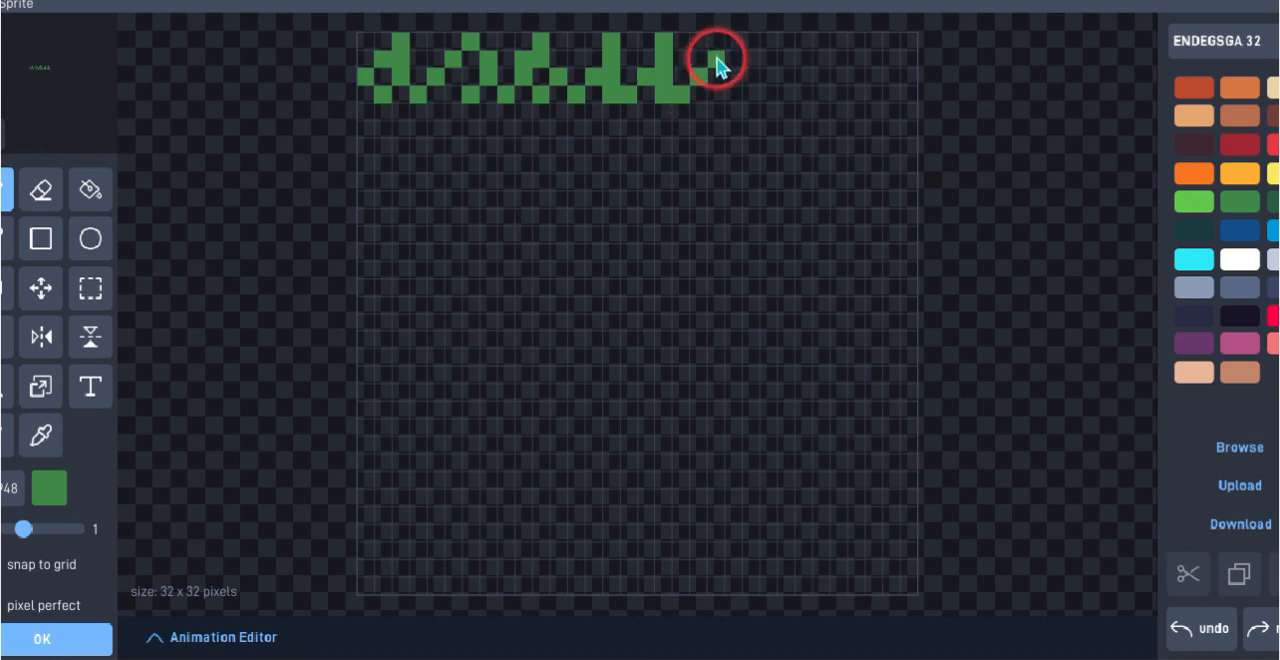
pyautogui.click(703, 60)
pyautogui.click(718, 44)
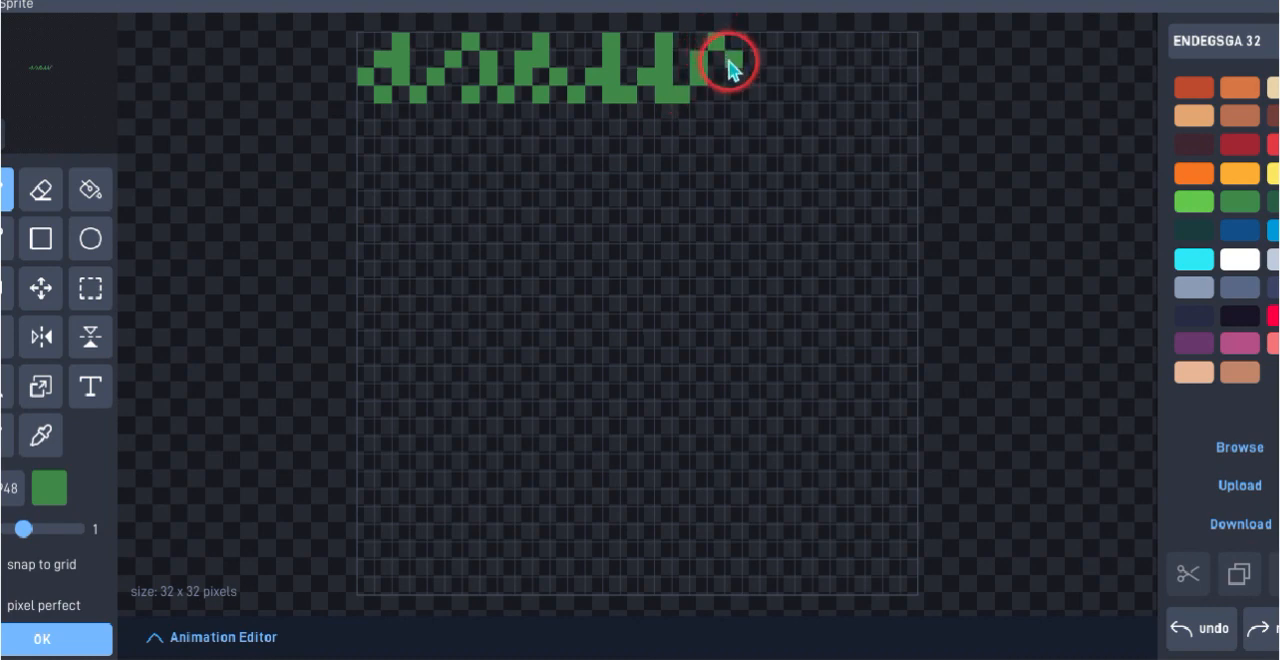
pyautogui.click(720, 61)
pyautogui.click(736, 83)
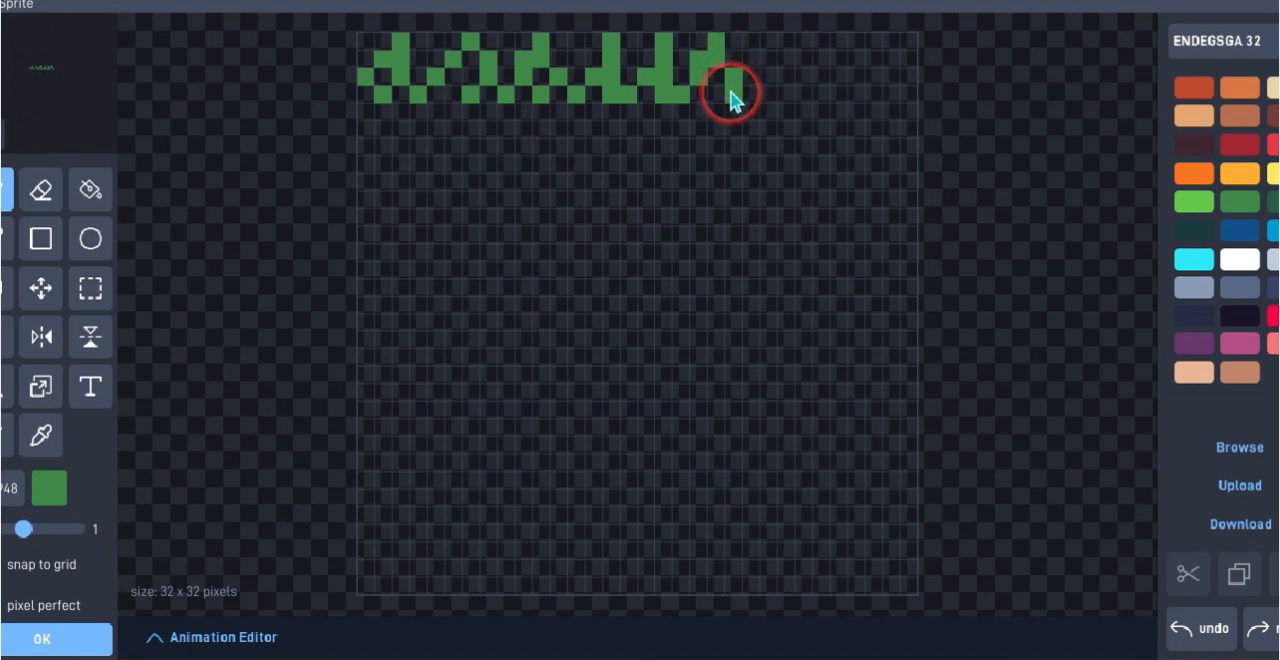
pyautogui.click(731, 94)
pyautogui.click(755, 96)
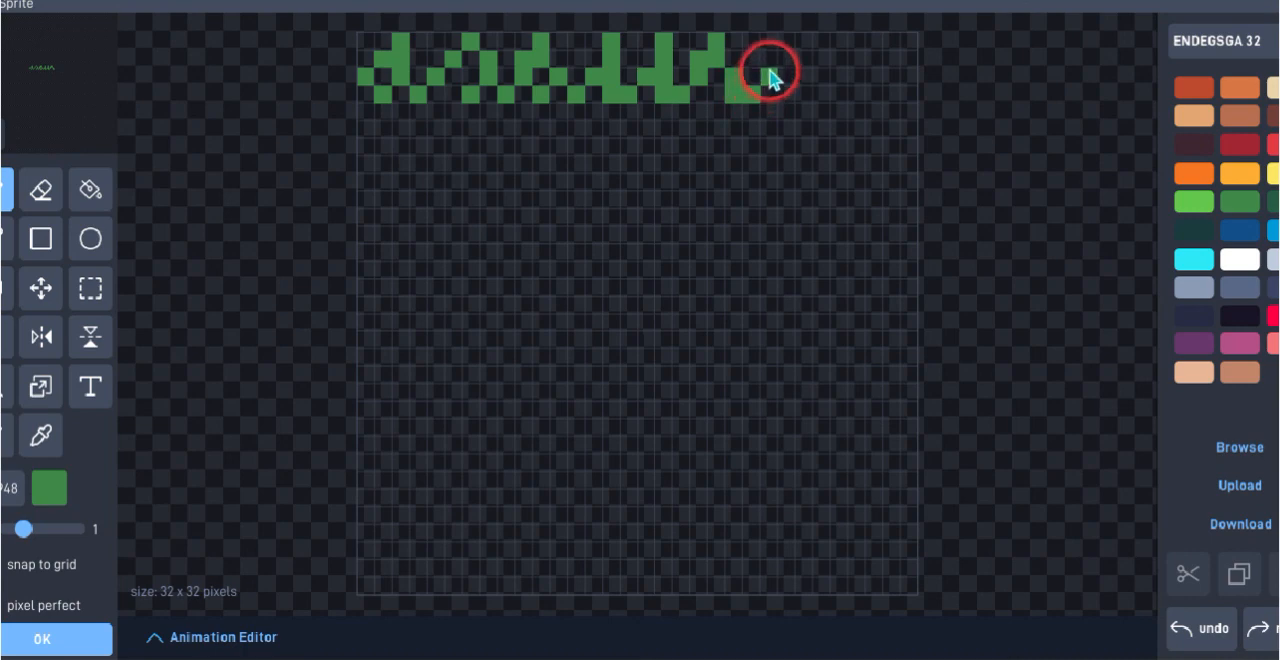
pyautogui.click(771, 78)
pyautogui.click(780, 62)
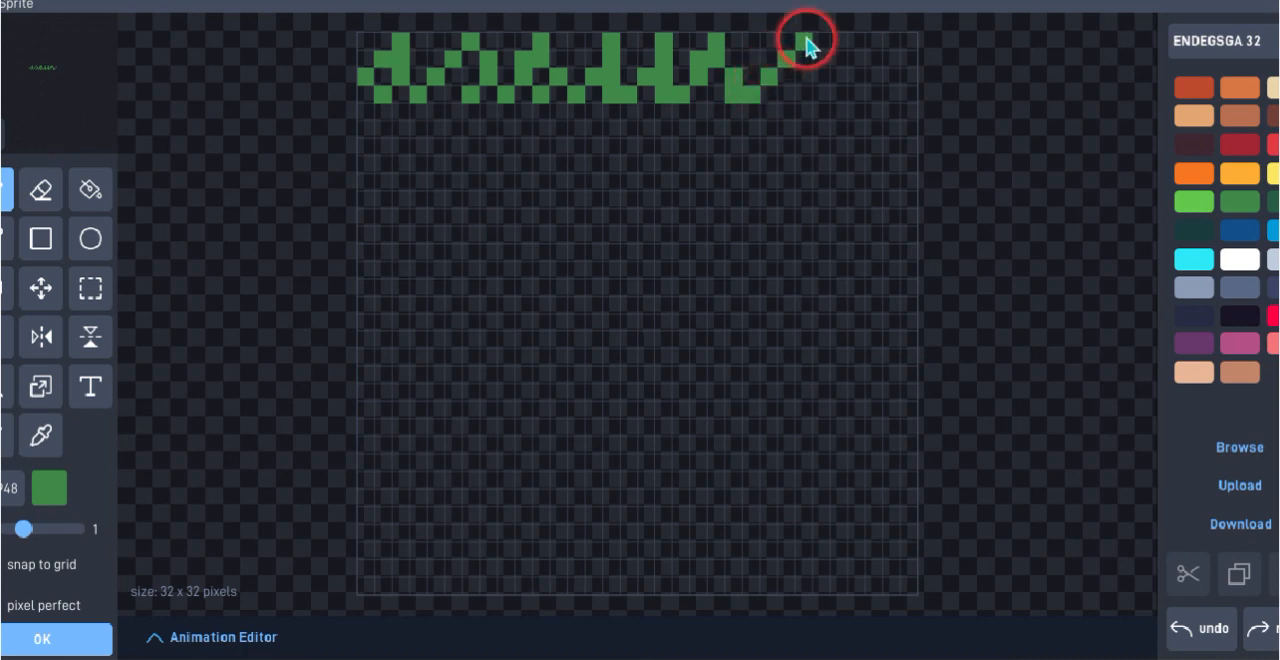
pyautogui.click(804, 58)
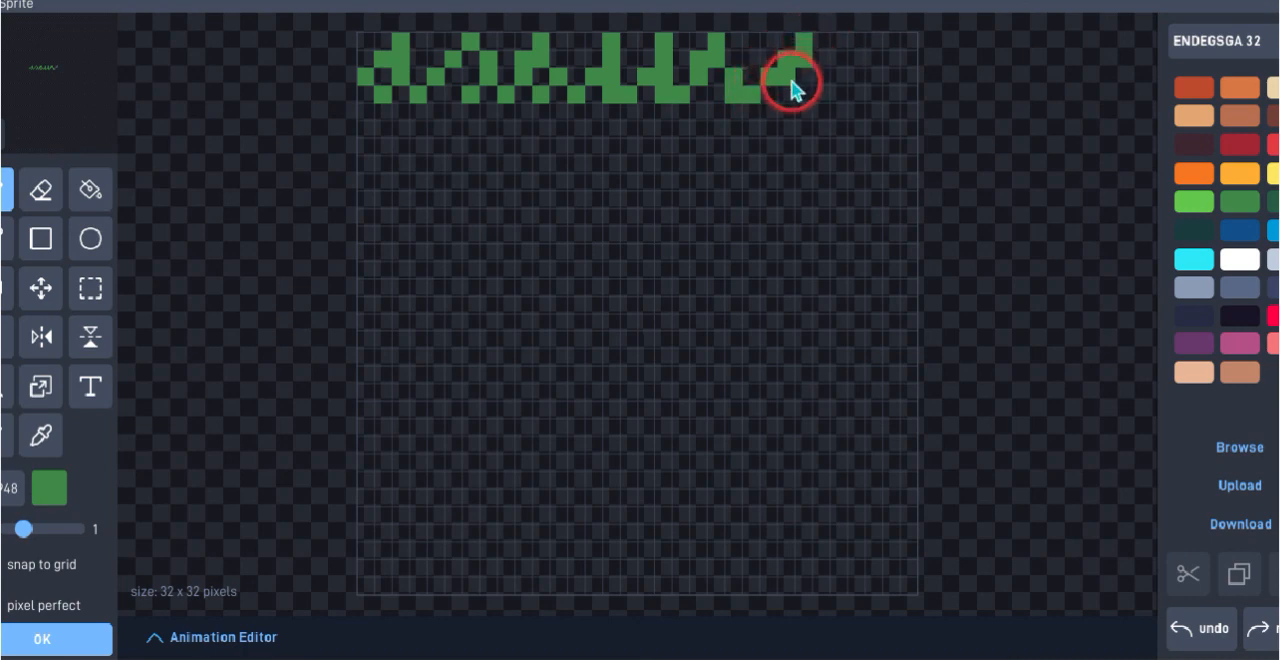
pyautogui.click(802, 78)
pyautogui.click(786, 96)
pyautogui.click(825, 94)
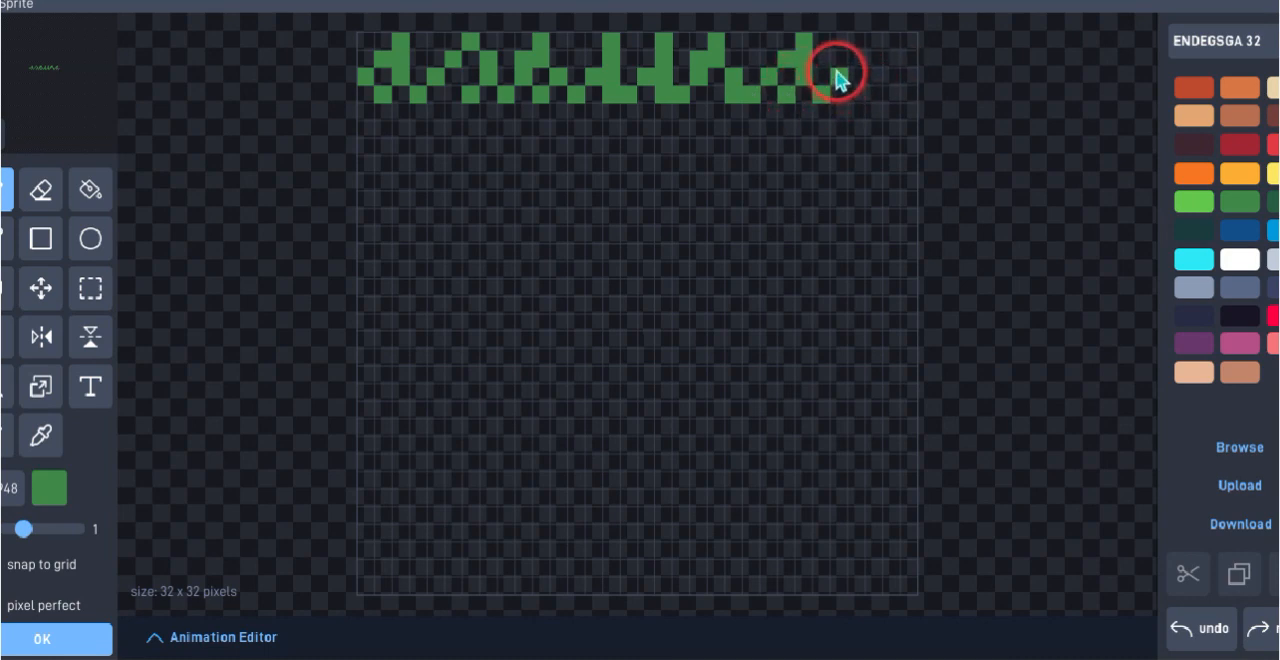
pyautogui.click(838, 78)
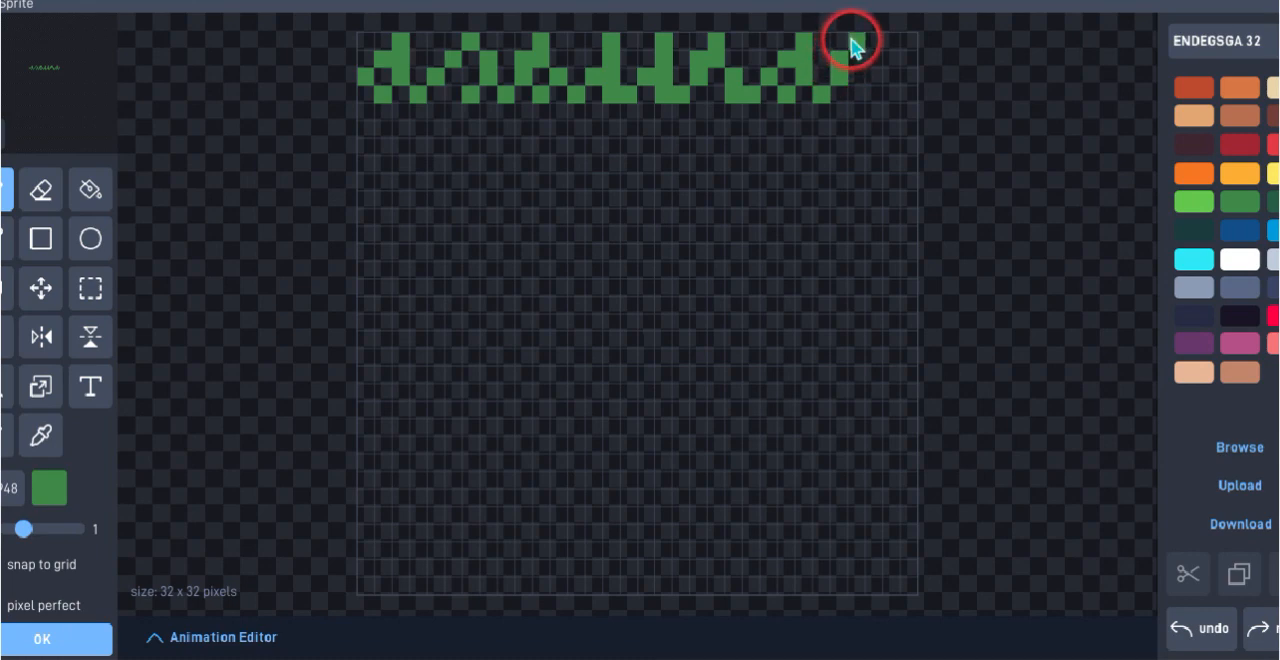
pyautogui.click(853, 44)
pyautogui.click(860, 77)
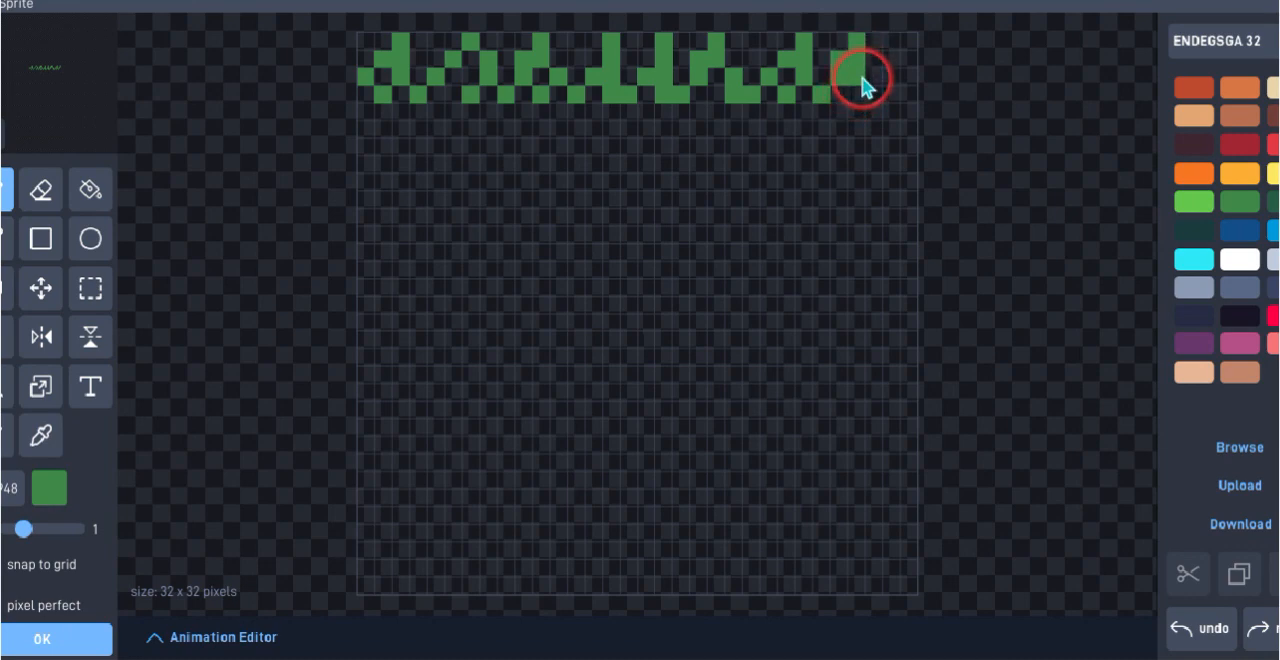
pyautogui.click(860, 89)
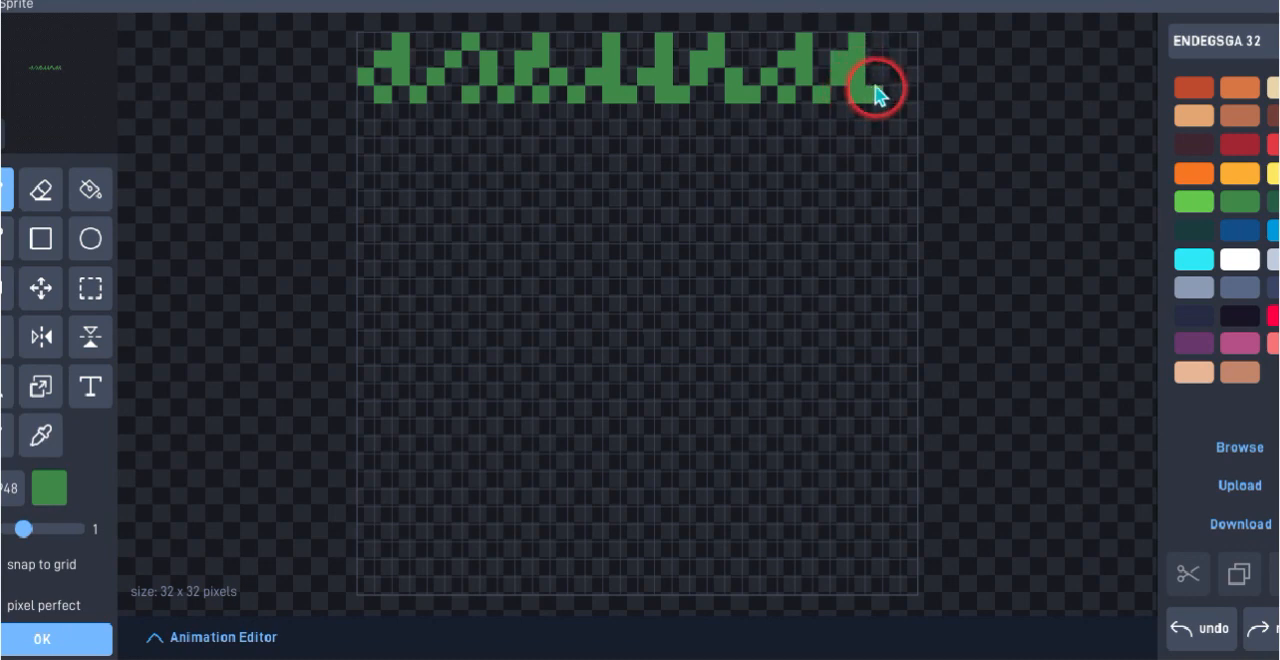
pyautogui.click(876, 88)
pyautogui.click(891, 77)
pyautogui.click(895, 47)
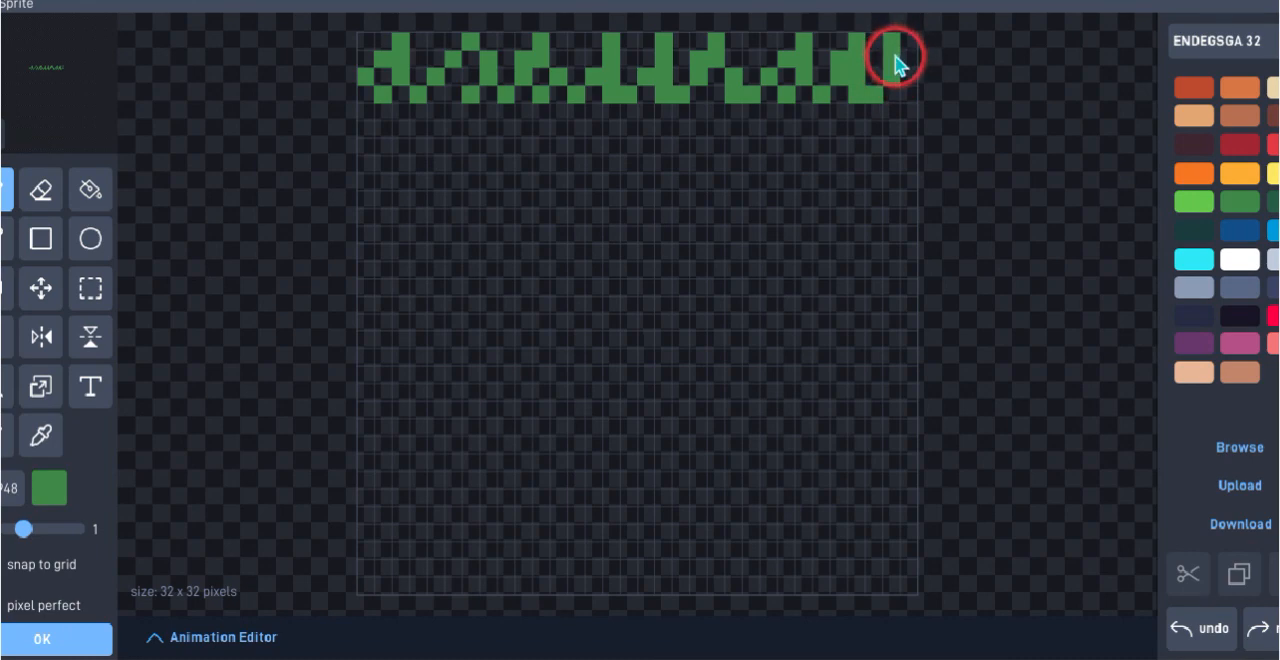
pyautogui.click(908, 47)
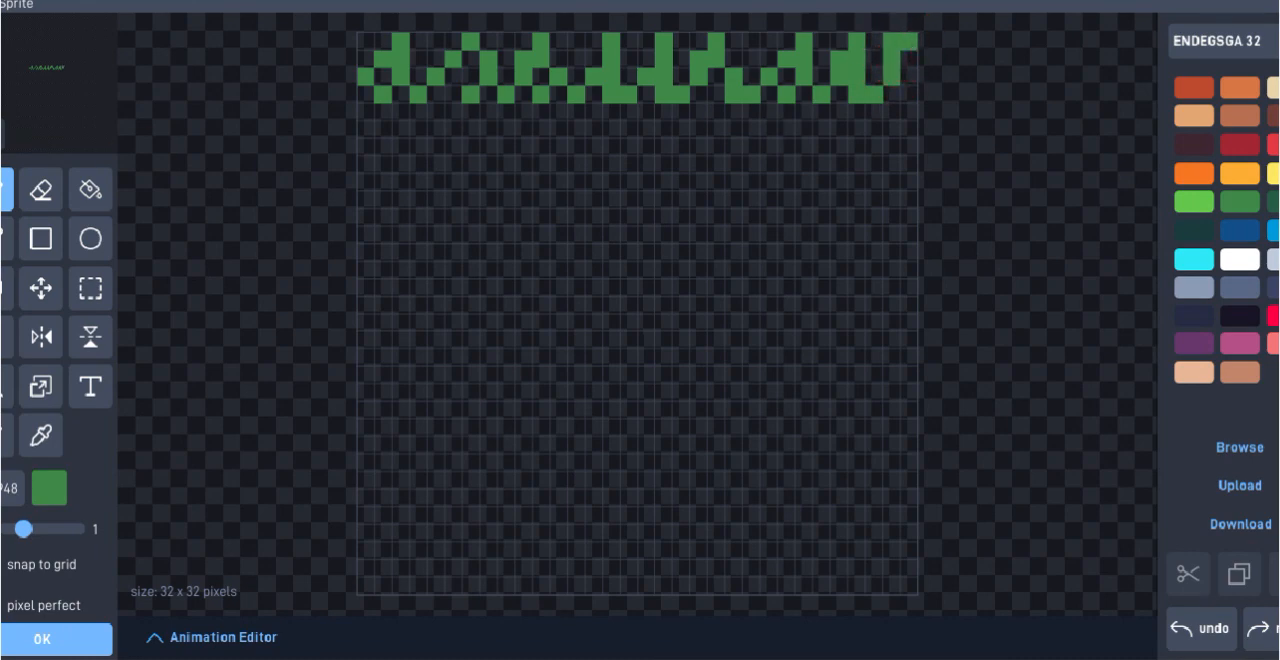
# Erase the surplus top-row pixel beside the sprite's upper-right corner and extend the last grass blade down the canvas edge in dark green
pyautogui.click(40, 187)
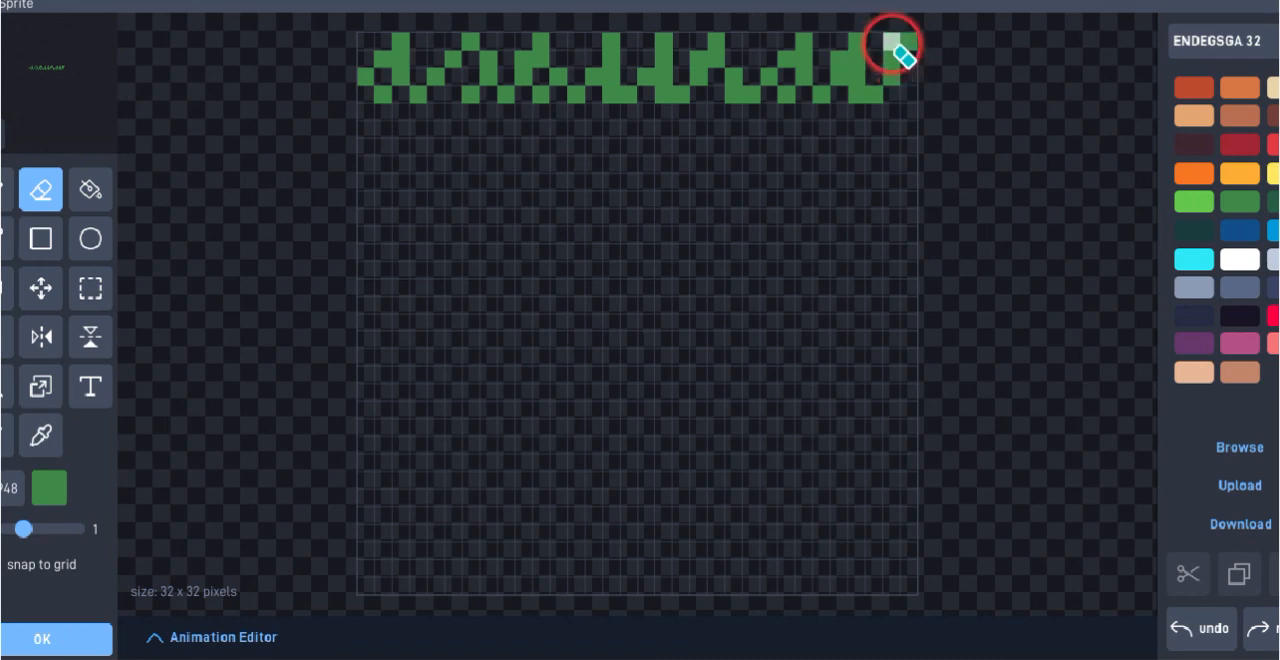
pyautogui.click(10, 187)
pyautogui.moveTo(909, 62); pyautogui.dragTo(912, 80)
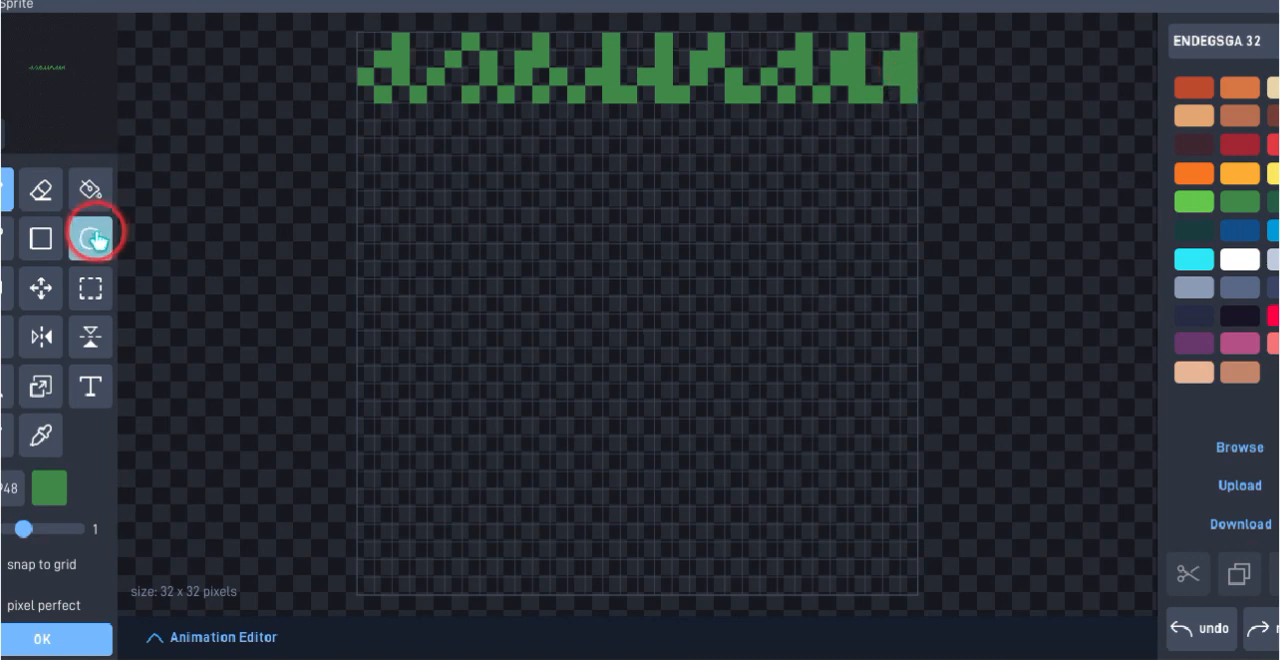
pyautogui.click(90, 182)
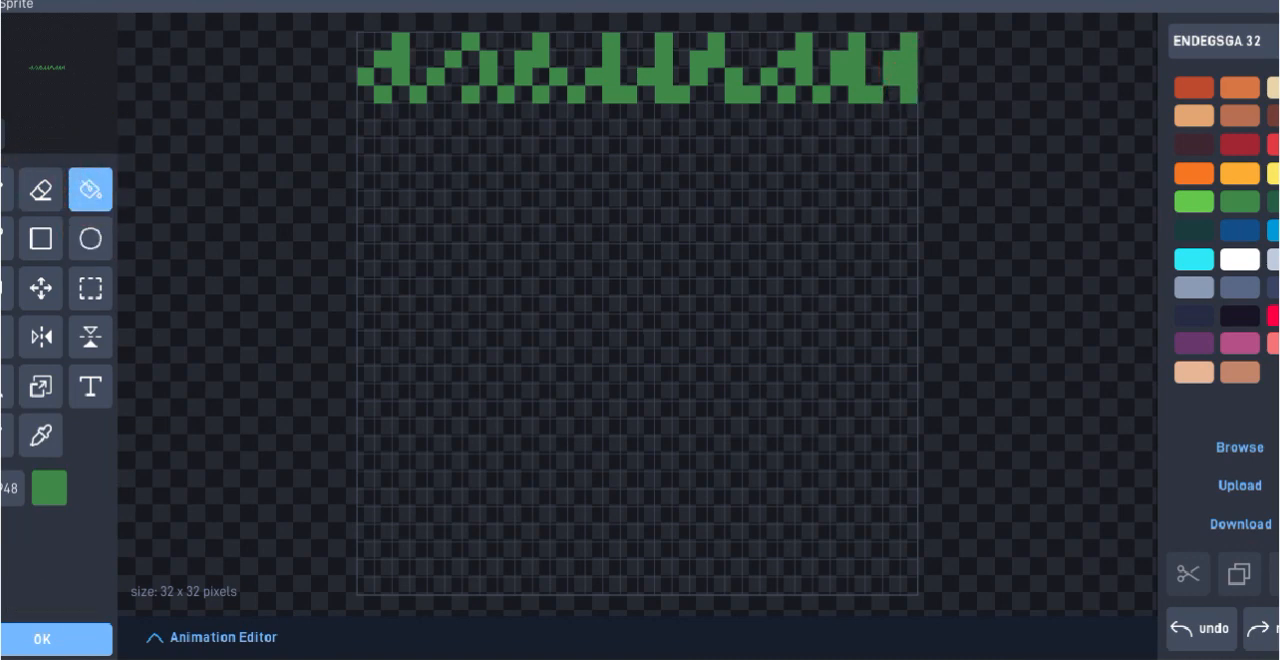
pyautogui.click(5, 188)
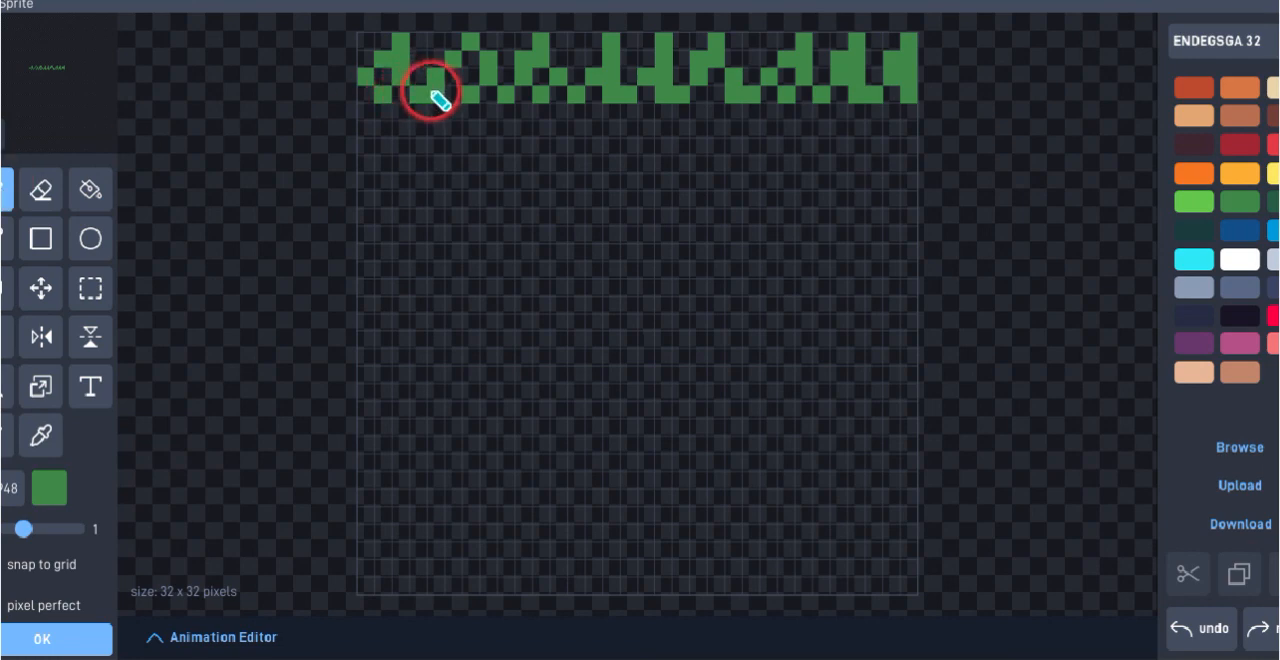
pyautogui.click(372, 166)
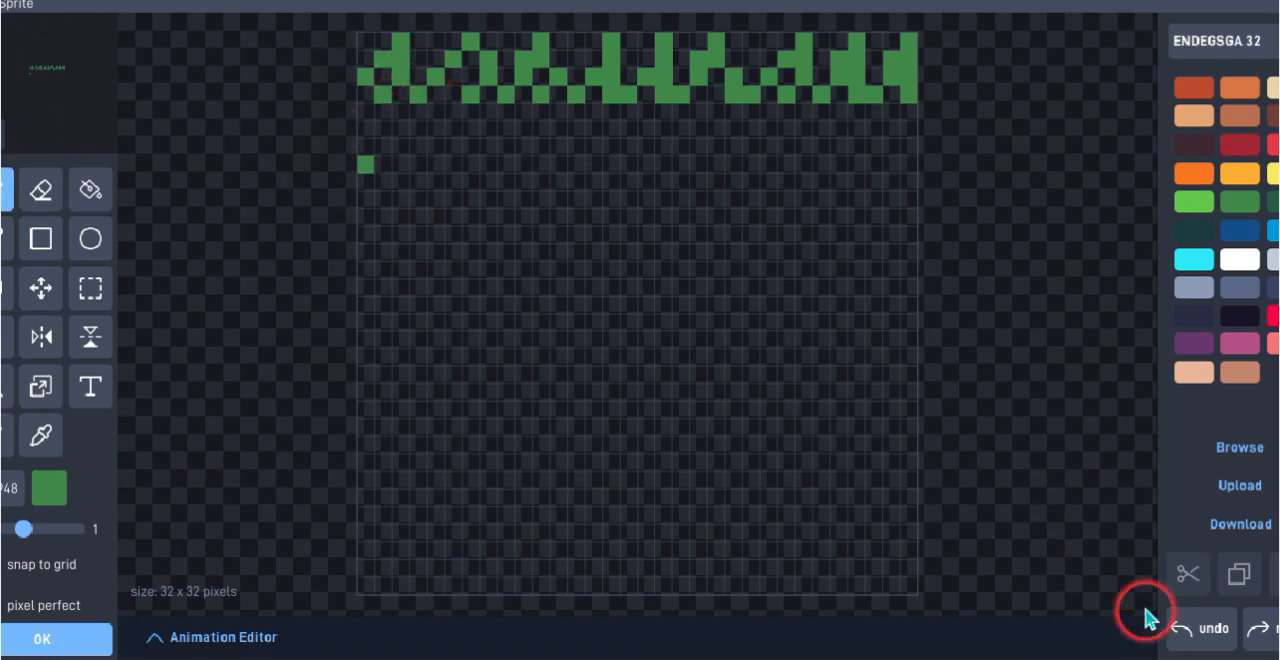
pyautogui.click(1185, 628)
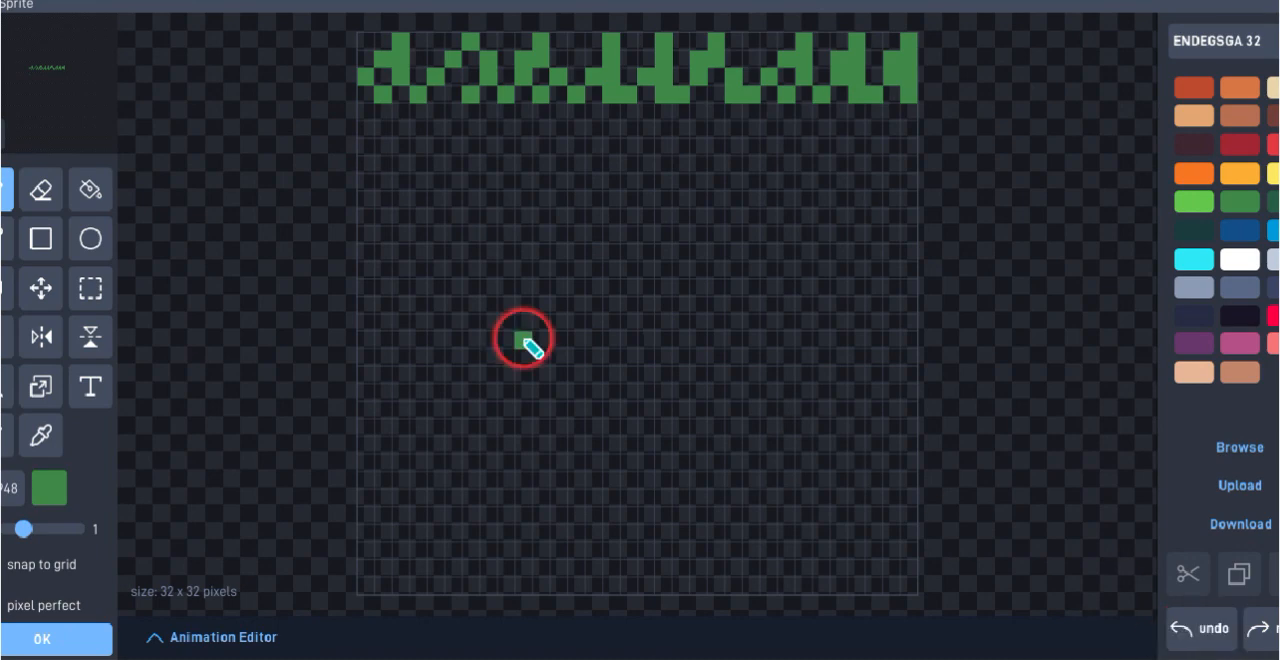
# Paint a second jagged row of dark green grass blades, five pixels high, across the full canvas width, two pixels below the first row
pyautogui.click(367, 219)
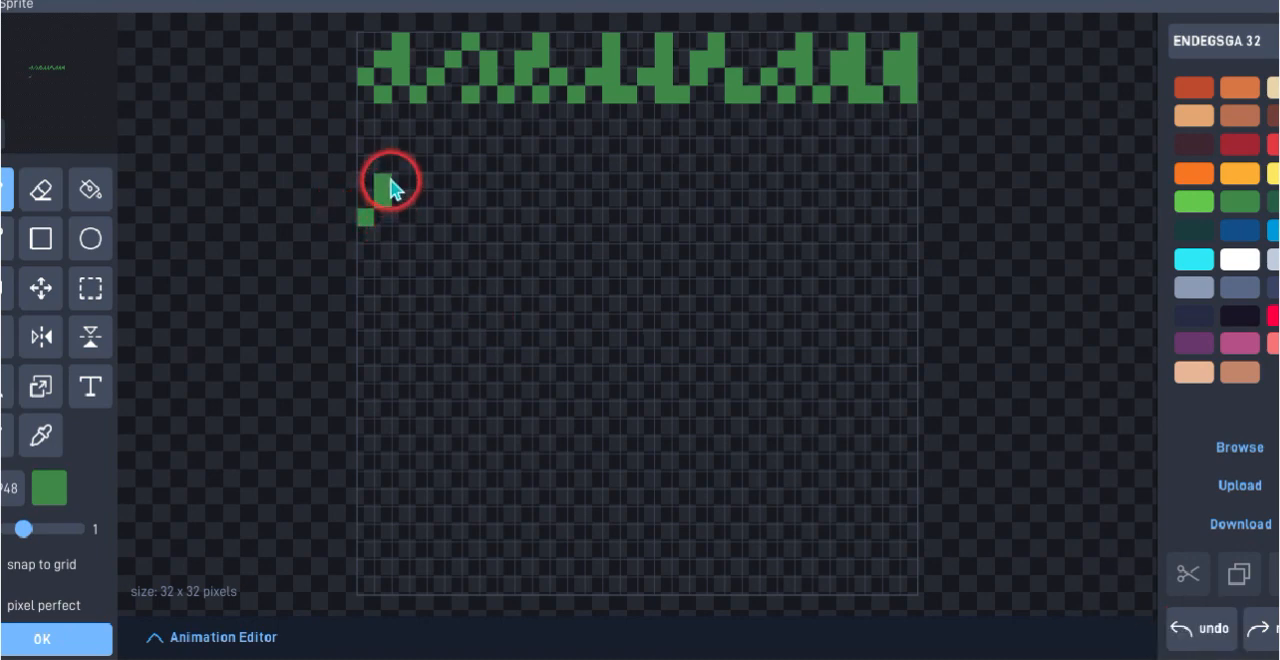
pyautogui.moveTo(390, 181)
pyautogui.mouseDown()
pyautogui.moveTo(404, 156)
pyautogui.moveTo(420, 220)
pyautogui.moveTo(405, 230)
pyautogui.mouseUp()
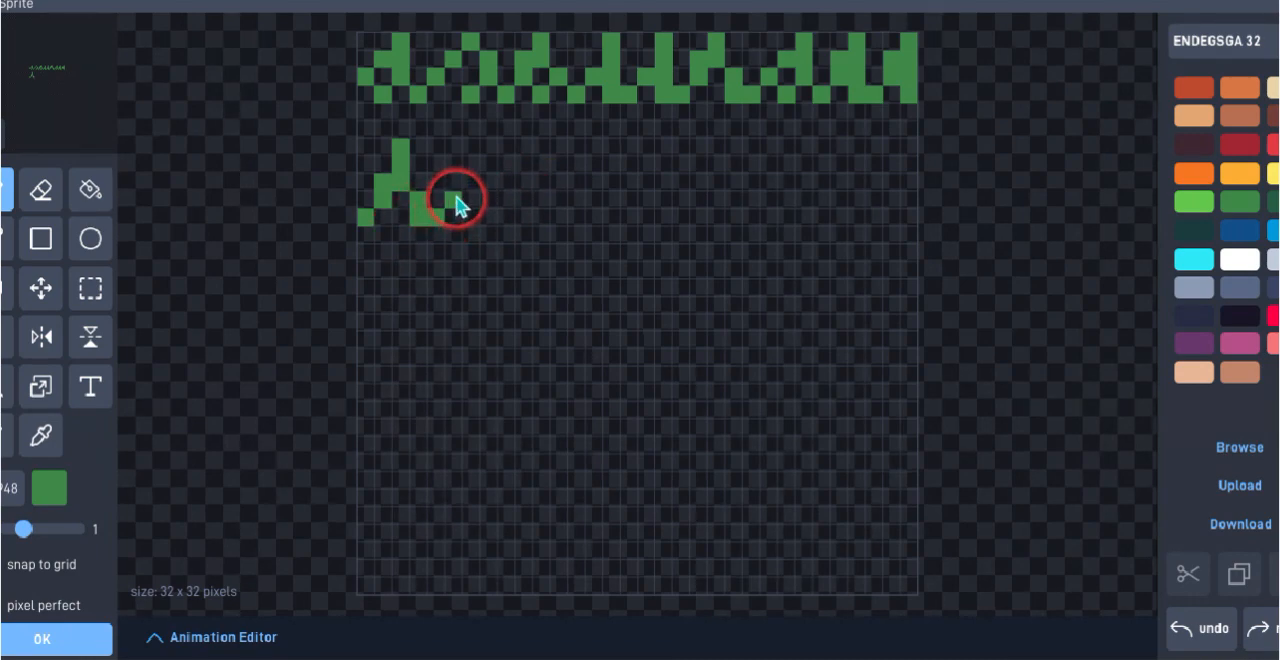
pyautogui.moveTo(452, 199); pyautogui.dragTo(476, 170)
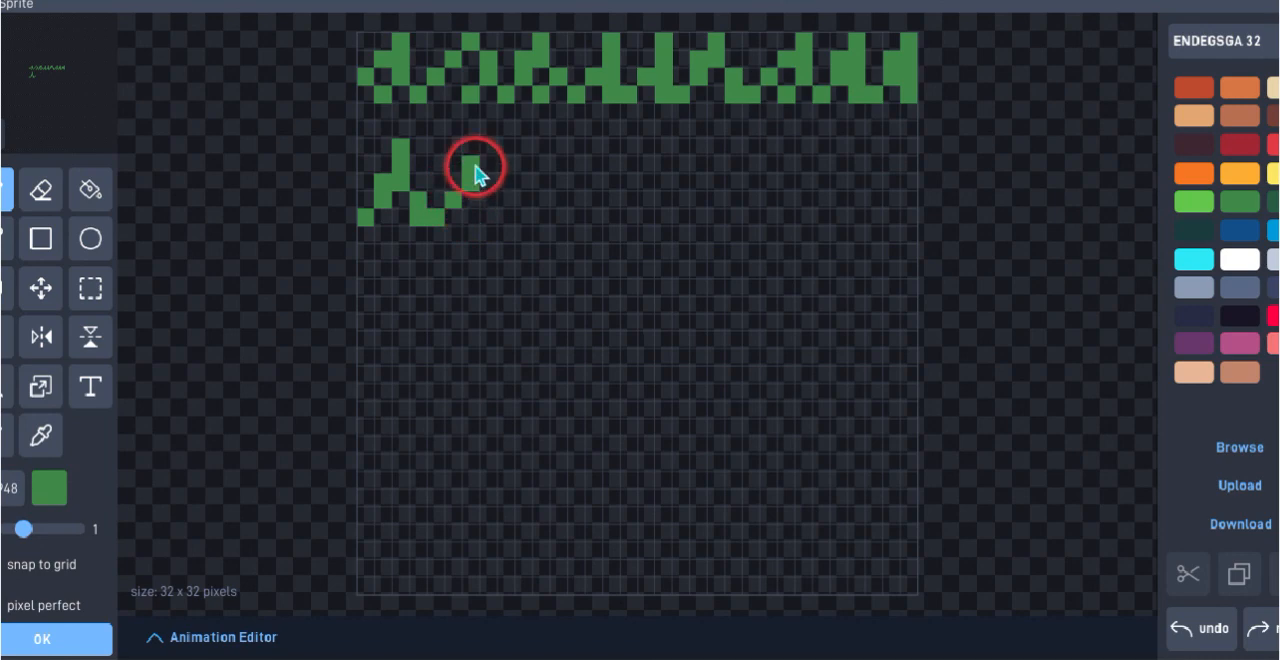
pyautogui.click(492, 150)
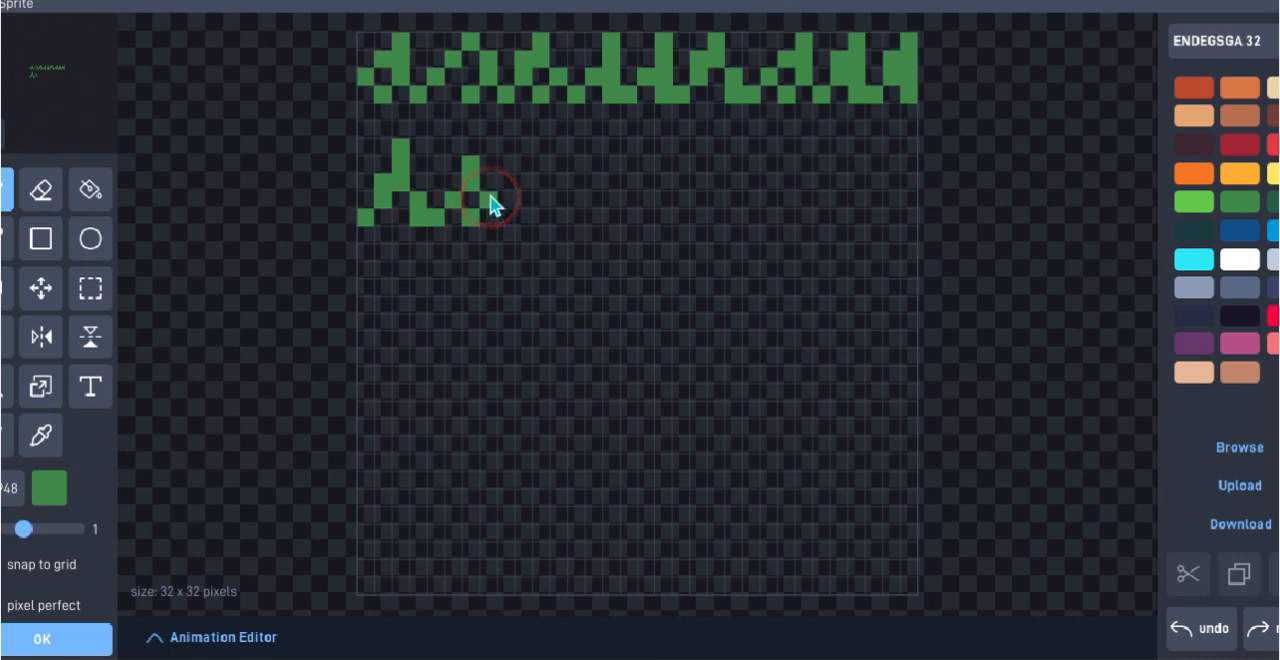
pyautogui.moveTo(472, 207); pyautogui.dragTo(490, 158)
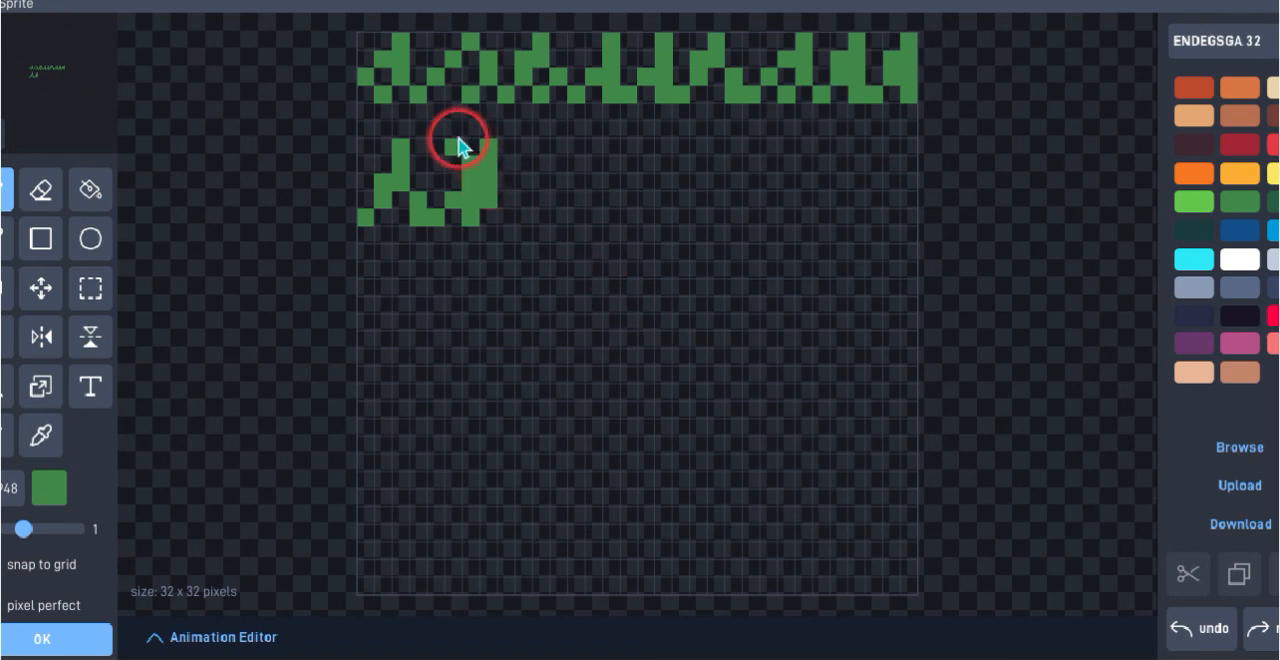
pyautogui.click(510, 212)
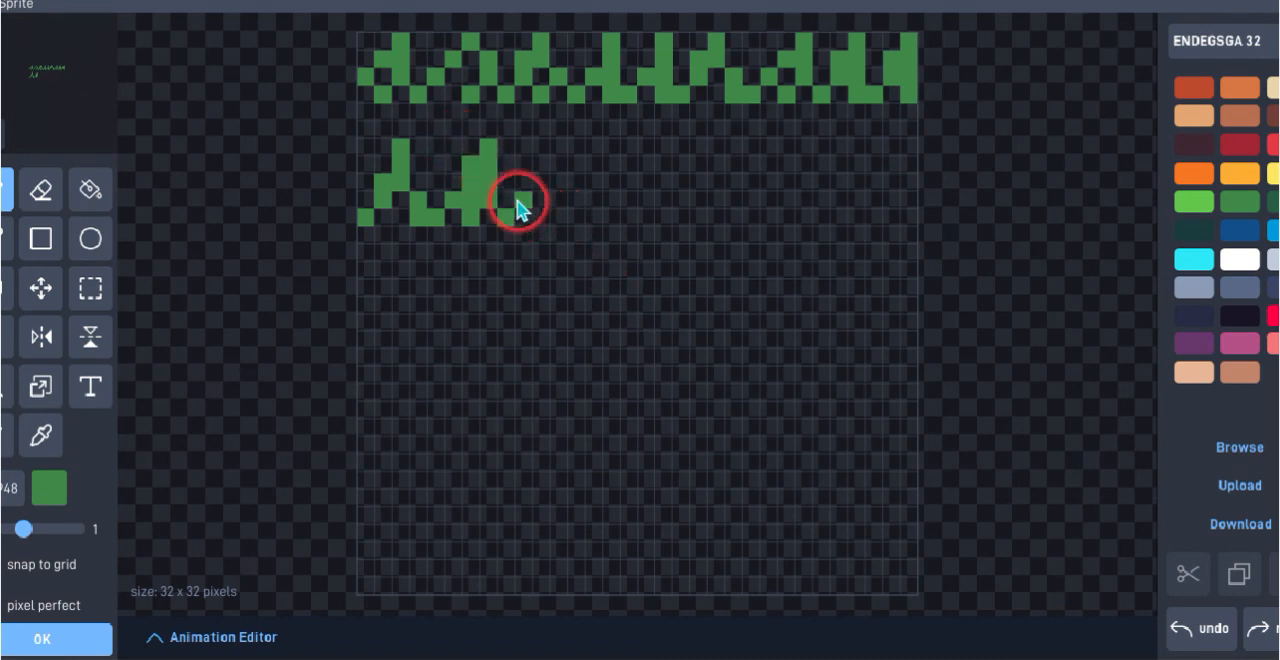
pyautogui.moveTo(523, 200)
pyautogui.mouseDown()
pyautogui.moveTo(546, 156)
pyautogui.moveTo(530, 211)
pyautogui.moveTo(736, 320)
pyautogui.moveTo(554, 208)
pyautogui.moveTo(579, 193)
pyautogui.moveTo(575, 150)
pyautogui.moveTo(611, 257)
pyautogui.moveTo(579, 221)
pyautogui.moveTo(657, 210)
pyautogui.moveTo(583, 213)
pyautogui.moveTo(597, 215)
pyautogui.moveTo(639, 154)
pyautogui.moveTo(591, 155)
pyautogui.moveTo(586, 199)
pyautogui.moveTo(589, 186)
pyautogui.moveTo(678, 176)
pyautogui.moveTo(643, 165)
pyautogui.moveTo(654, 162)
pyautogui.moveTo(629, 214)
pyautogui.moveTo(658, 220)
pyautogui.moveTo(700, 174)
pyautogui.moveTo(711, 217)
pyautogui.moveTo(697, 195)
pyautogui.moveTo(697, 216)
pyautogui.moveTo(660, 229)
pyautogui.moveTo(690, 213)
pyautogui.mouseUp()
pyautogui.click(698, 289)
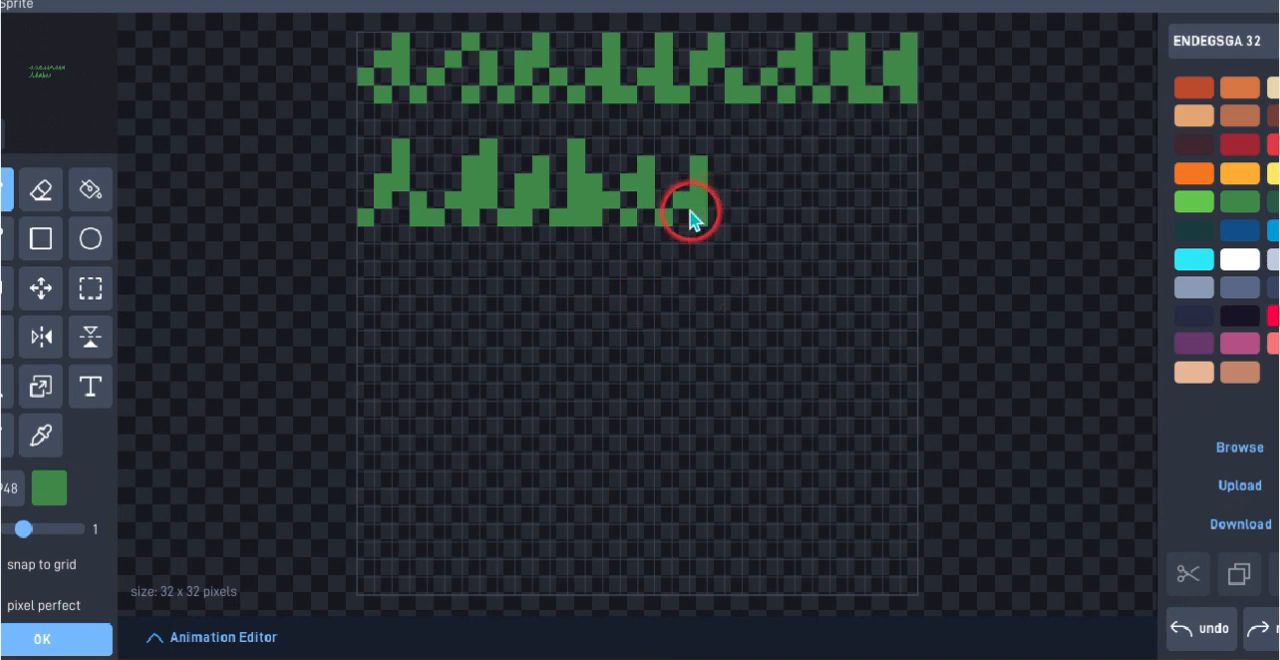
pyautogui.moveTo(686, 225)
pyautogui.mouseDown()
pyautogui.moveTo(726, 222)
pyautogui.moveTo(748, 173)
pyautogui.moveTo(766, 200)
pyautogui.moveTo(756, 205)
pyautogui.moveTo(777, 212)
pyautogui.moveTo(808, 149)
pyautogui.moveTo(808, 171)
pyautogui.moveTo(806, 149)
pyautogui.moveTo(819, 222)
pyautogui.moveTo(874, 157)
pyautogui.moveTo(883, 188)
pyautogui.moveTo(860, 222)
pyautogui.moveTo(893, 222)
pyautogui.moveTo(907, 157)
pyautogui.moveTo(910, 180)
pyautogui.mouseUp()
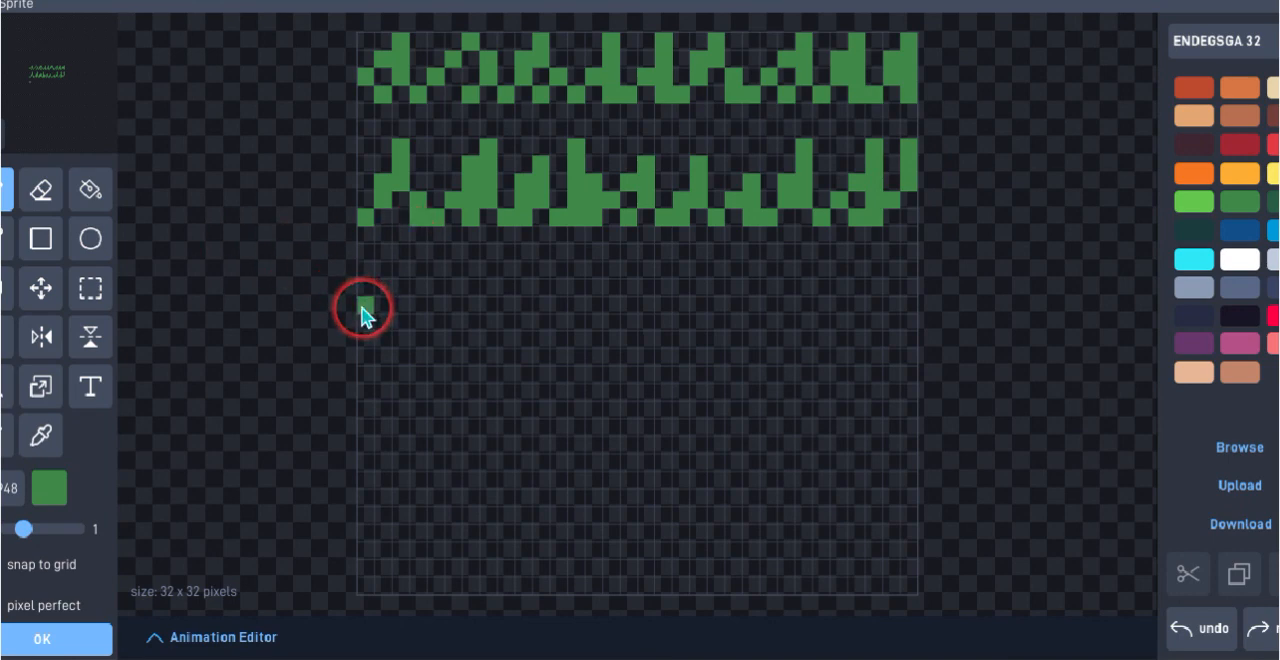
# Paint a third jagged row of dark green grass blades, four pixels high, one pixel below the second row, stopping two pixels before the canvas's right edge
pyautogui.moveTo(365, 315)
pyautogui.mouseDown()
pyautogui.moveTo(386, 300)
pyautogui.moveTo(380, 260)
pyautogui.moveTo(388, 305)
pyautogui.moveTo(397, 289)
pyautogui.moveTo(400, 306)
pyautogui.moveTo(437, 291)
pyautogui.moveTo(443, 268)
pyautogui.moveTo(443, 313)
pyautogui.mouseUp()
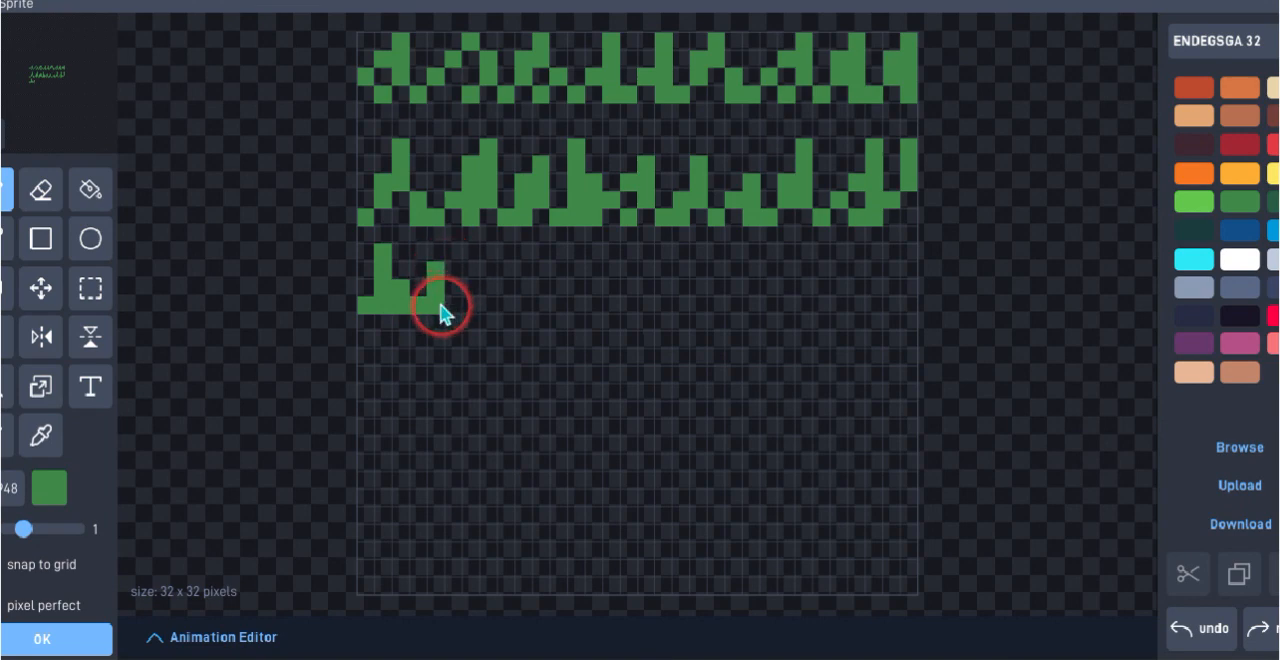
pyautogui.click(457, 296)
pyautogui.moveTo(456, 287)
pyautogui.mouseDown()
pyautogui.moveTo(471, 313)
pyautogui.moveTo(457, 300)
pyautogui.moveTo(486, 297)
pyautogui.moveTo(503, 255)
pyautogui.moveTo(517, 300)
pyautogui.moveTo(547, 288)
pyautogui.mouseUp()
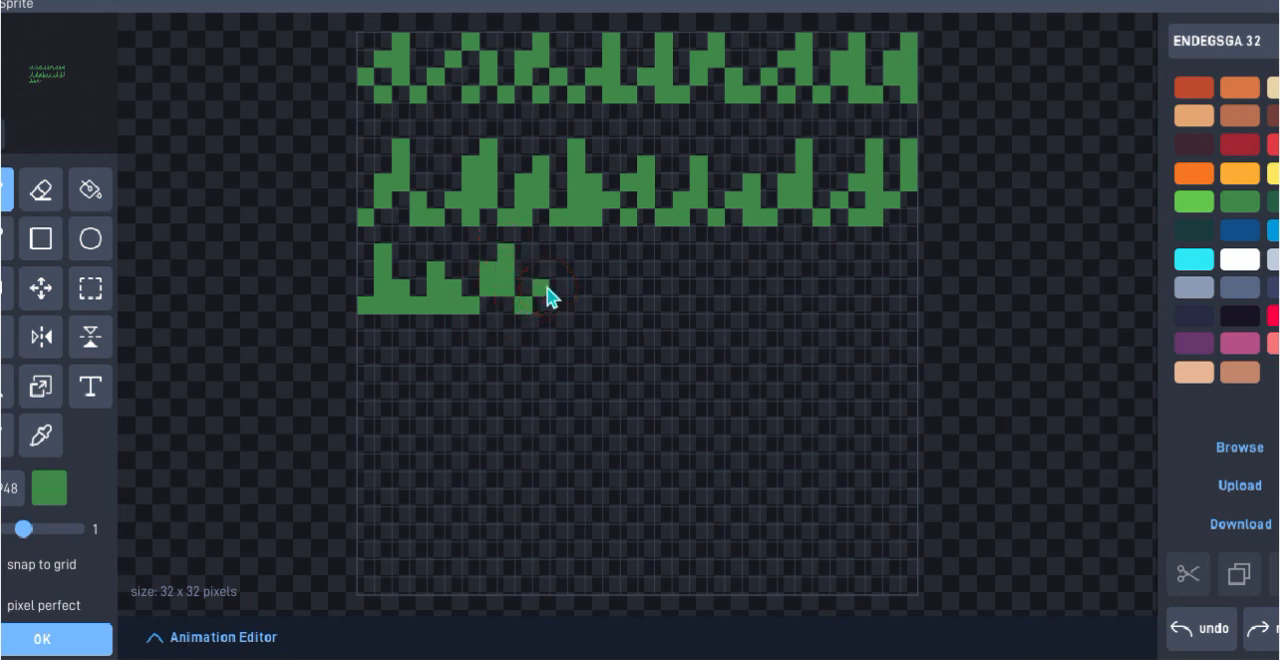
pyautogui.moveTo(547, 293)
pyautogui.mouseDown()
pyautogui.moveTo(579, 271)
pyautogui.moveTo(552, 257)
pyautogui.moveTo(558, 302)
pyautogui.moveTo(590, 300)
pyautogui.moveTo(599, 265)
pyautogui.moveTo(596, 304)
pyautogui.moveTo(595, 249)
pyautogui.moveTo(609, 277)
pyautogui.moveTo(609, 252)
pyautogui.moveTo(609, 299)
pyautogui.moveTo(599, 306)
pyautogui.mouseUp()
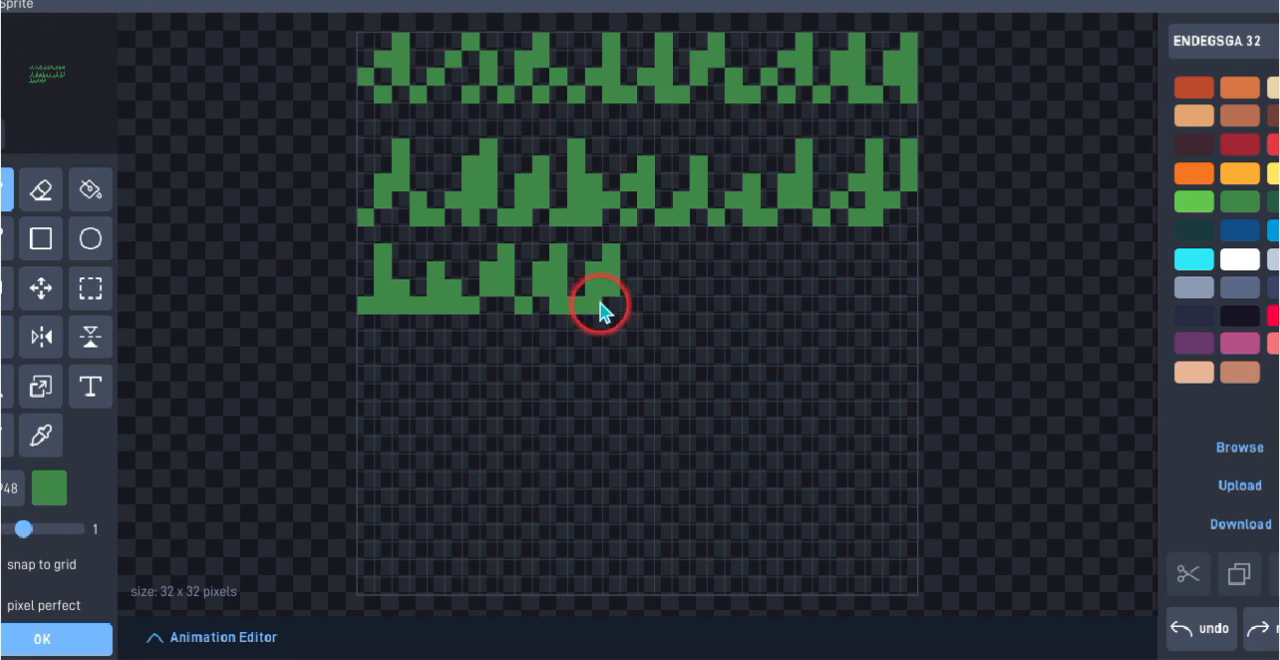
pyautogui.click(873, 532)
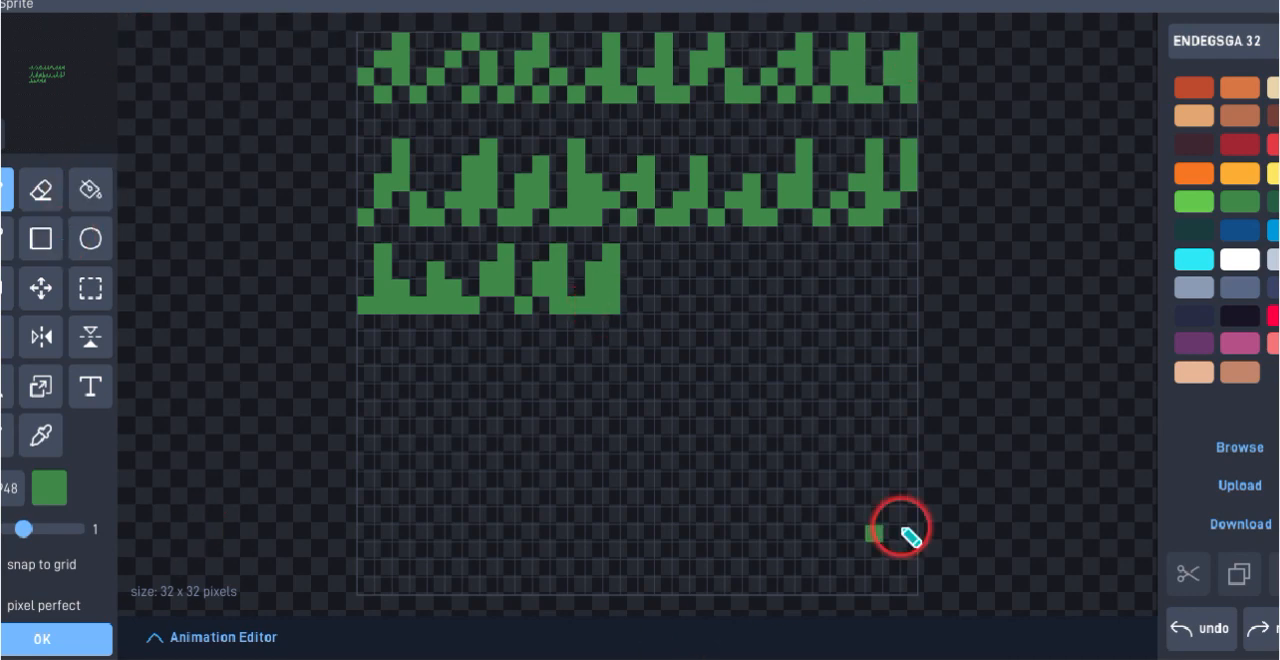
pyautogui.click(632, 306)
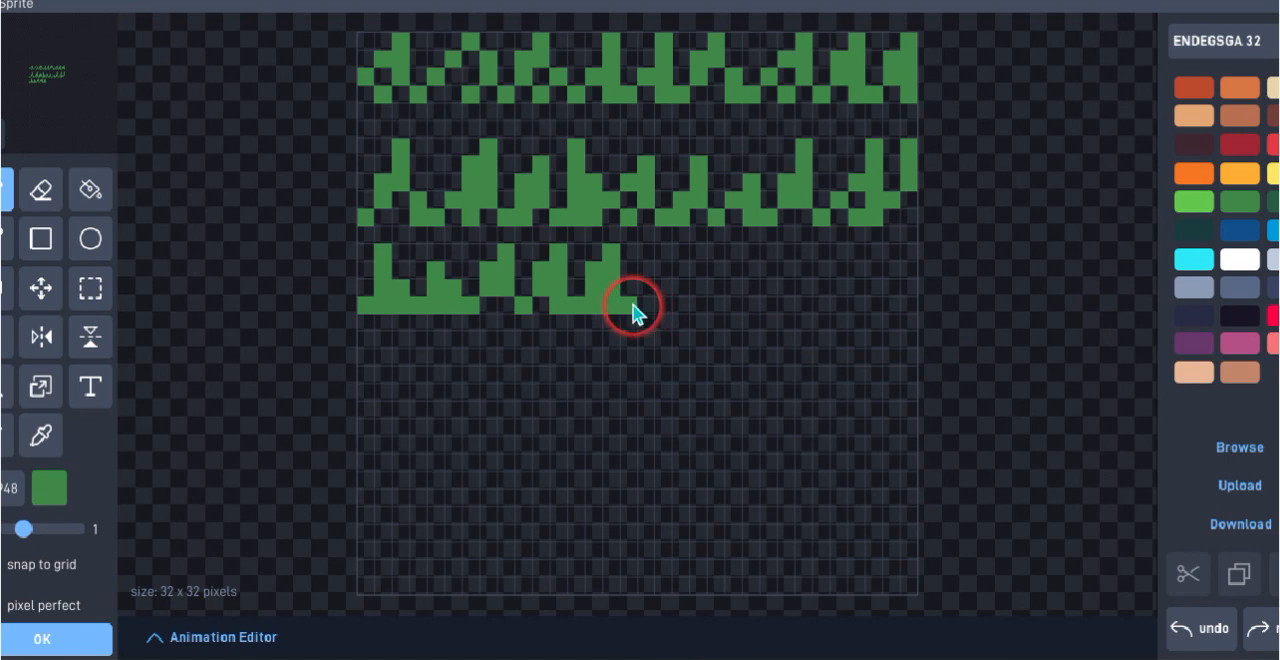
pyautogui.click(670, 270)
pyautogui.click(671, 256)
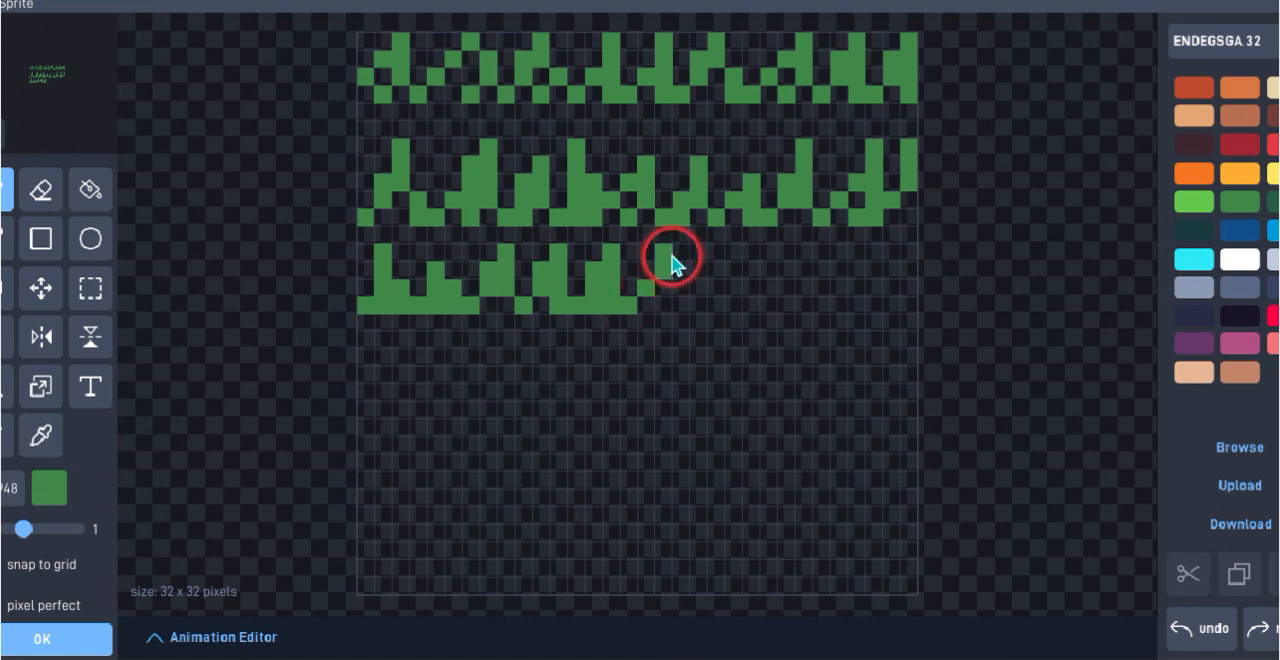
pyautogui.moveTo(671, 256); pyautogui.dragTo(667, 312)
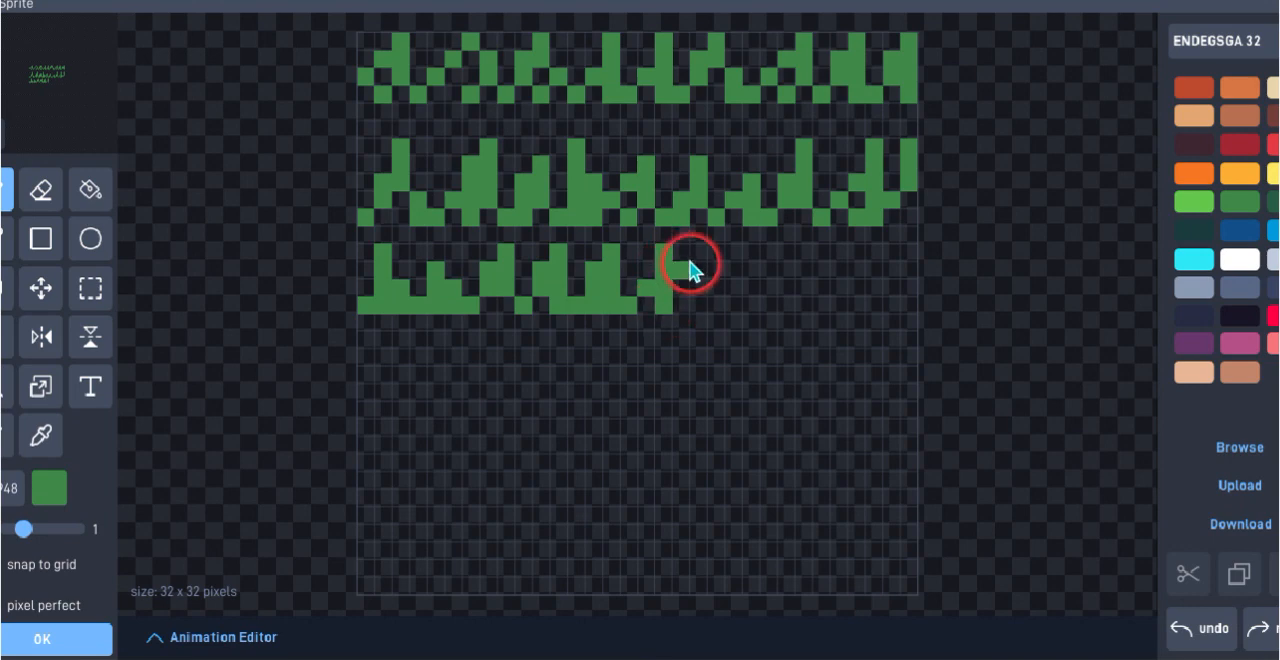
pyautogui.click(689, 301)
pyautogui.moveTo(689, 310)
pyautogui.mouseDown()
pyautogui.moveTo(733, 259)
pyautogui.moveTo(714, 312)
pyautogui.moveTo(759, 308)
pyautogui.moveTo(783, 271)
pyautogui.moveTo(798, 310)
pyautogui.moveTo(826, 294)
pyautogui.moveTo(840, 306)
pyautogui.moveTo(851, 266)
pyautogui.moveTo(876, 297)
pyautogui.moveTo(869, 287)
pyautogui.moveTo(865, 317)
pyautogui.moveTo(877, 294)
pyautogui.moveTo(857, 294)
pyautogui.moveTo(871, 285)
pyautogui.moveTo(857, 309)
pyautogui.mouseUp()
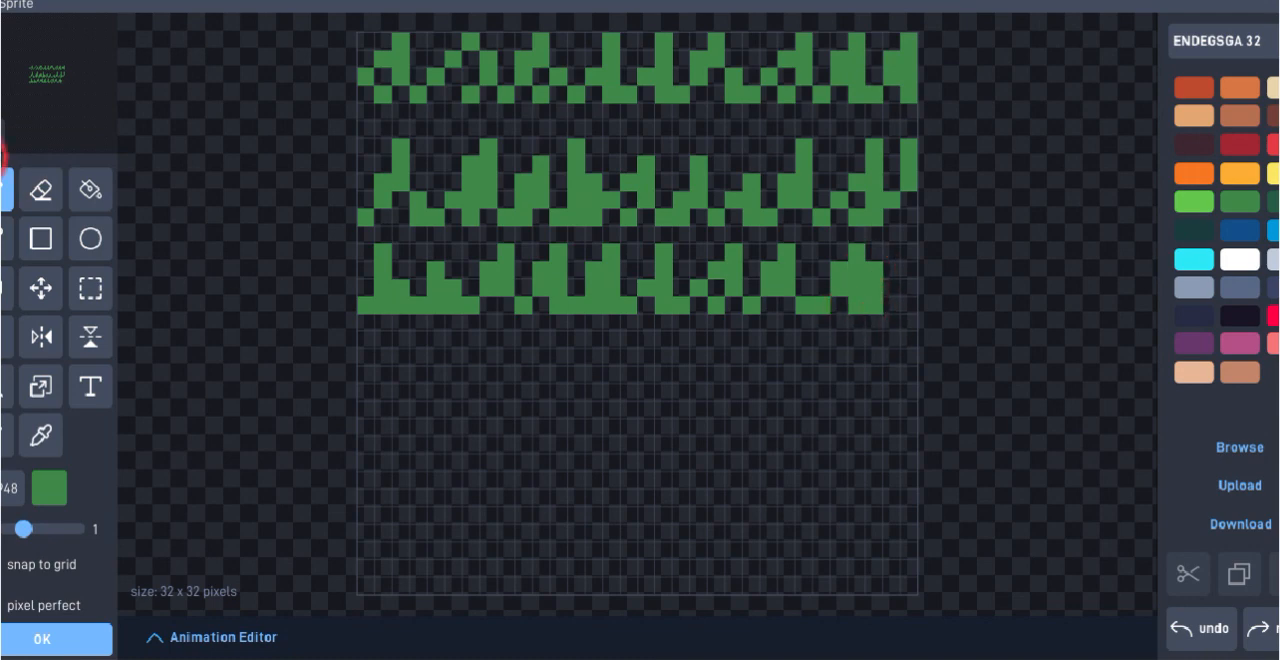
# Erase the surplus right-hand pixel column of the third row's last blade and continue the dark green grass to the canvas's right edge
pyautogui.click(41, 188)
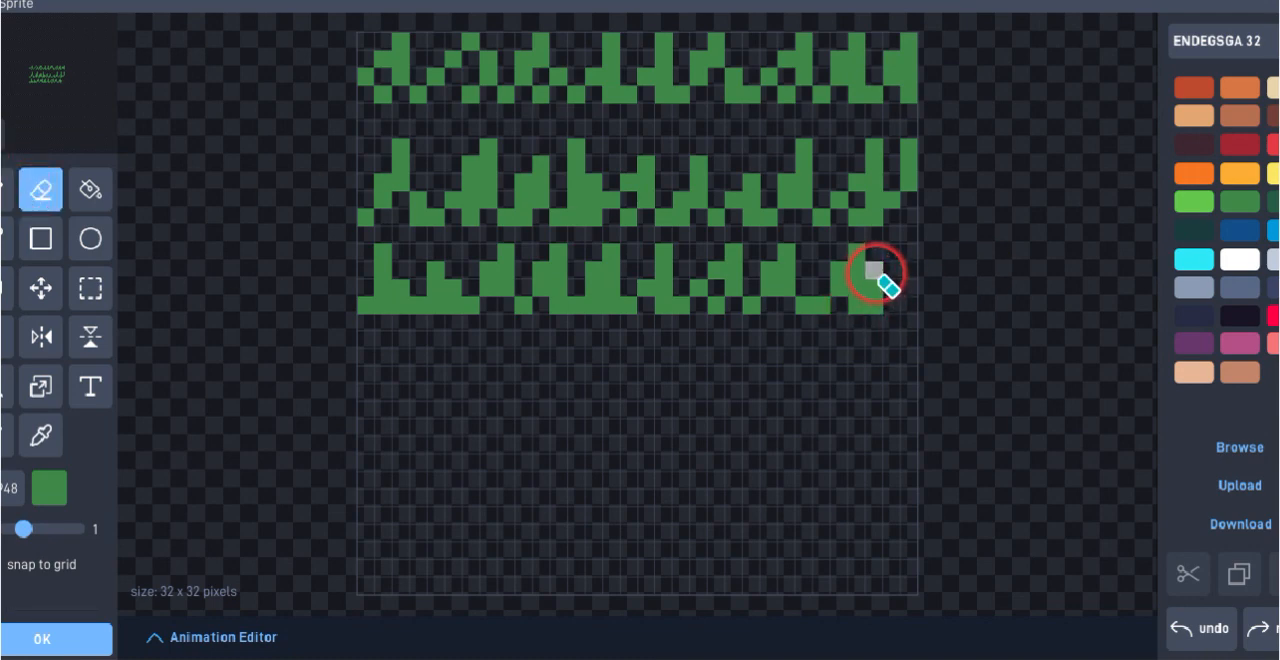
pyautogui.moveTo(873, 270)
pyautogui.mouseDown()
pyautogui.moveTo(877, 323)
pyautogui.moveTo(863, 309)
pyautogui.mouseUp()
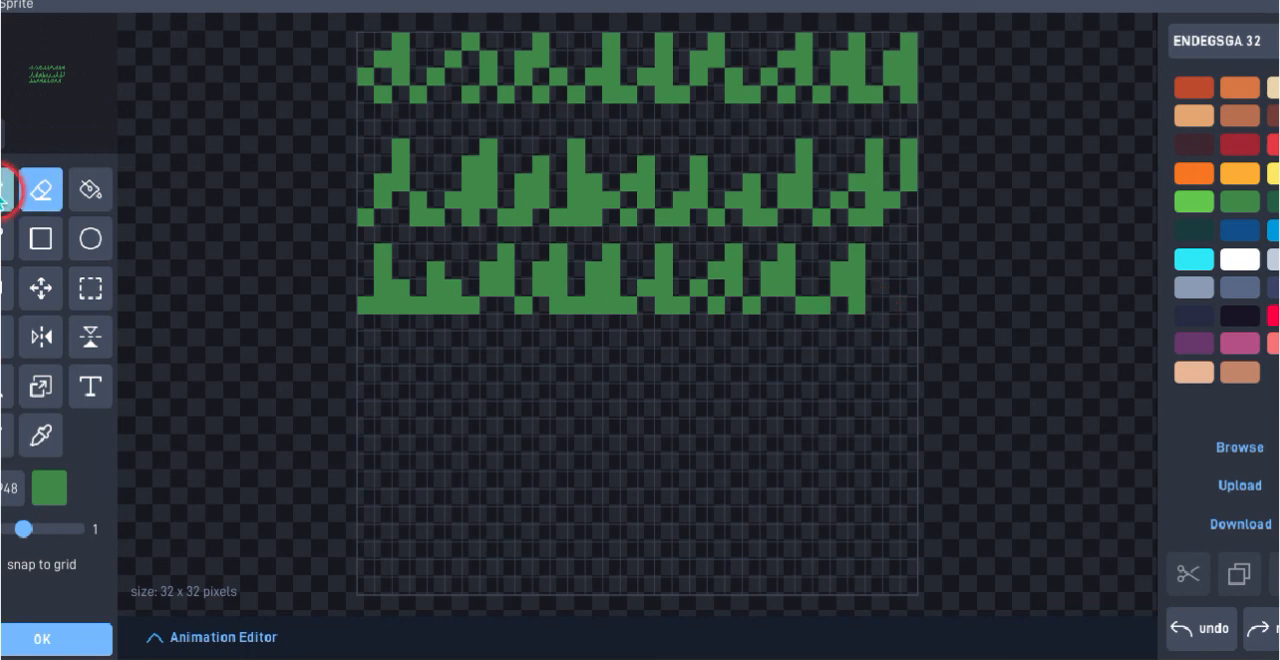
pyautogui.click(5, 190)
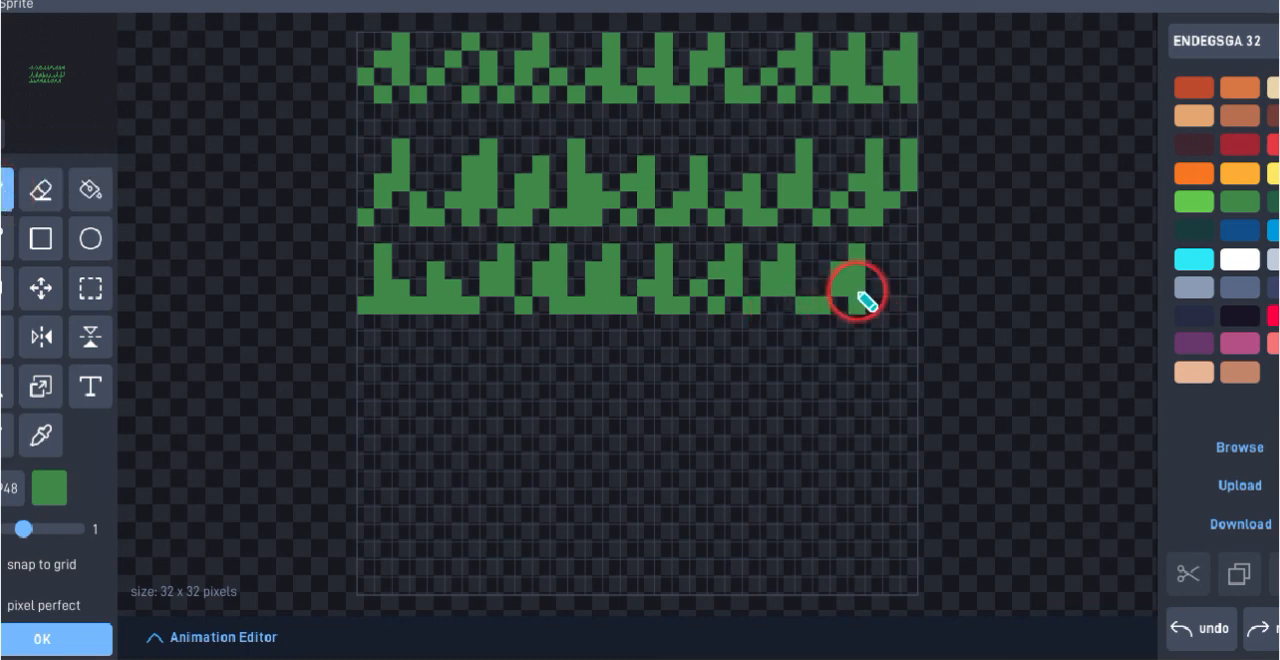
pyautogui.moveTo(876, 304)
pyautogui.mouseDown()
pyautogui.moveTo(905, 257)
pyautogui.moveTo(909, 297)
pyautogui.mouseUp()
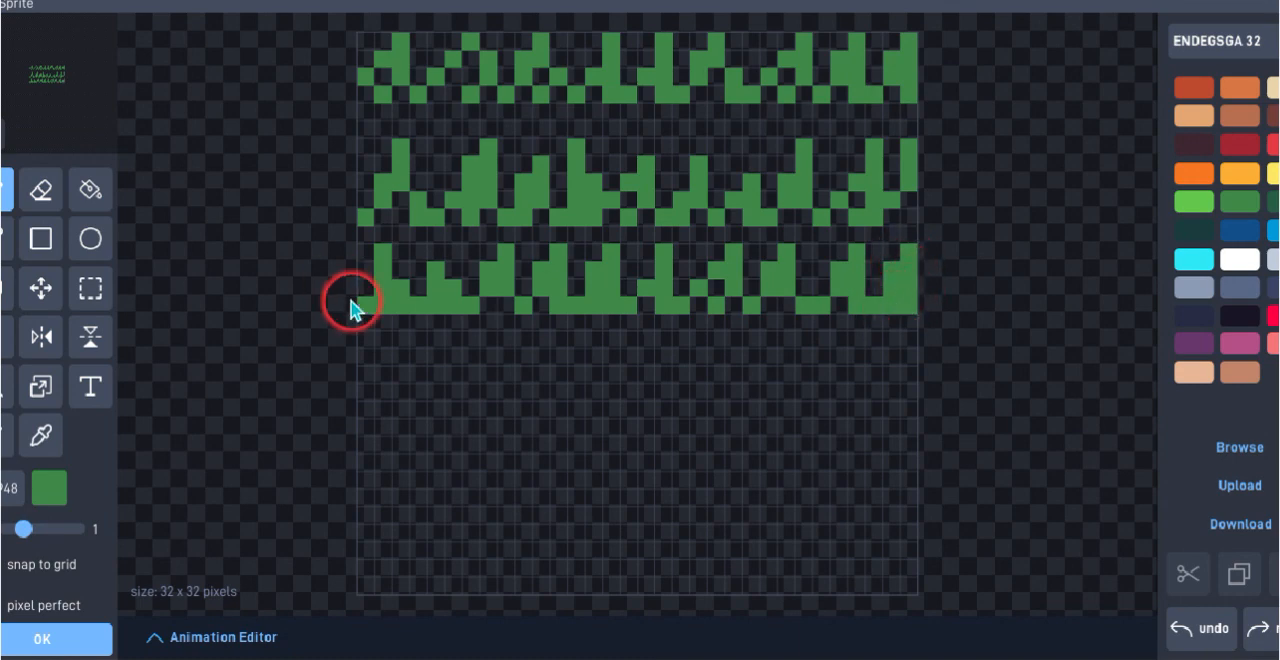
# Paint the first seven blades of a fourth jagged dark green grass row, five pixels high, one pixel below the third row, from the canvas's left edge
pyautogui.click(359, 414)
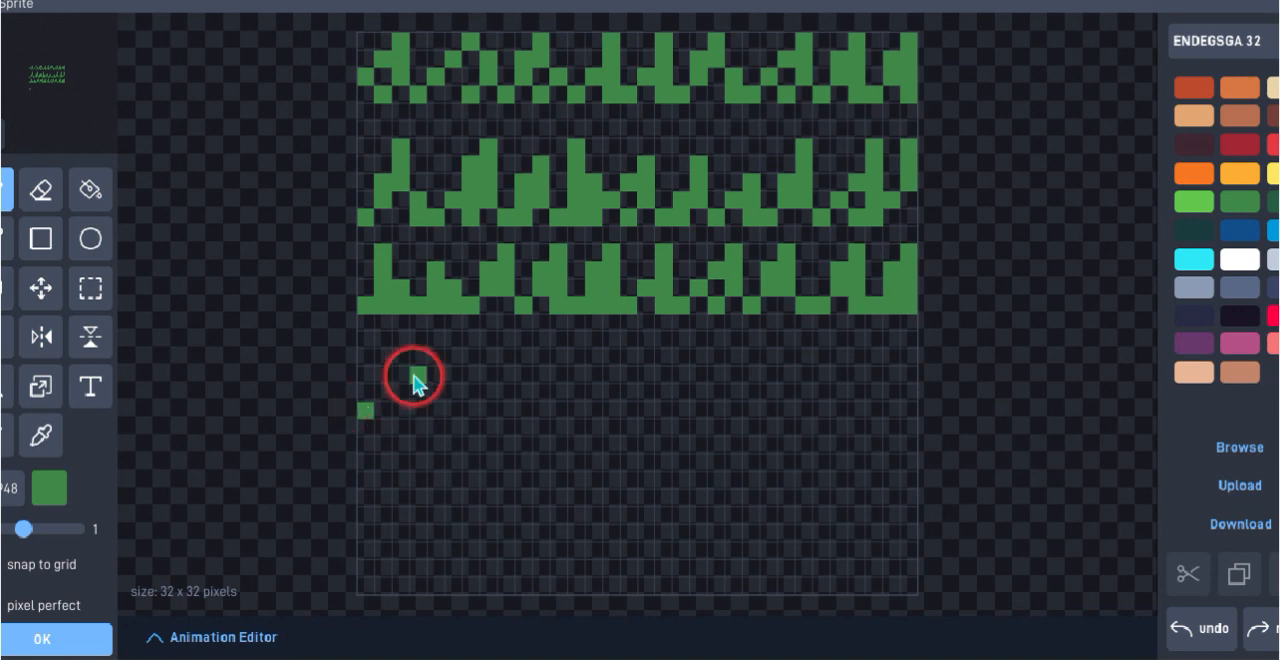
pyautogui.click(385, 393)
pyautogui.click(396, 377)
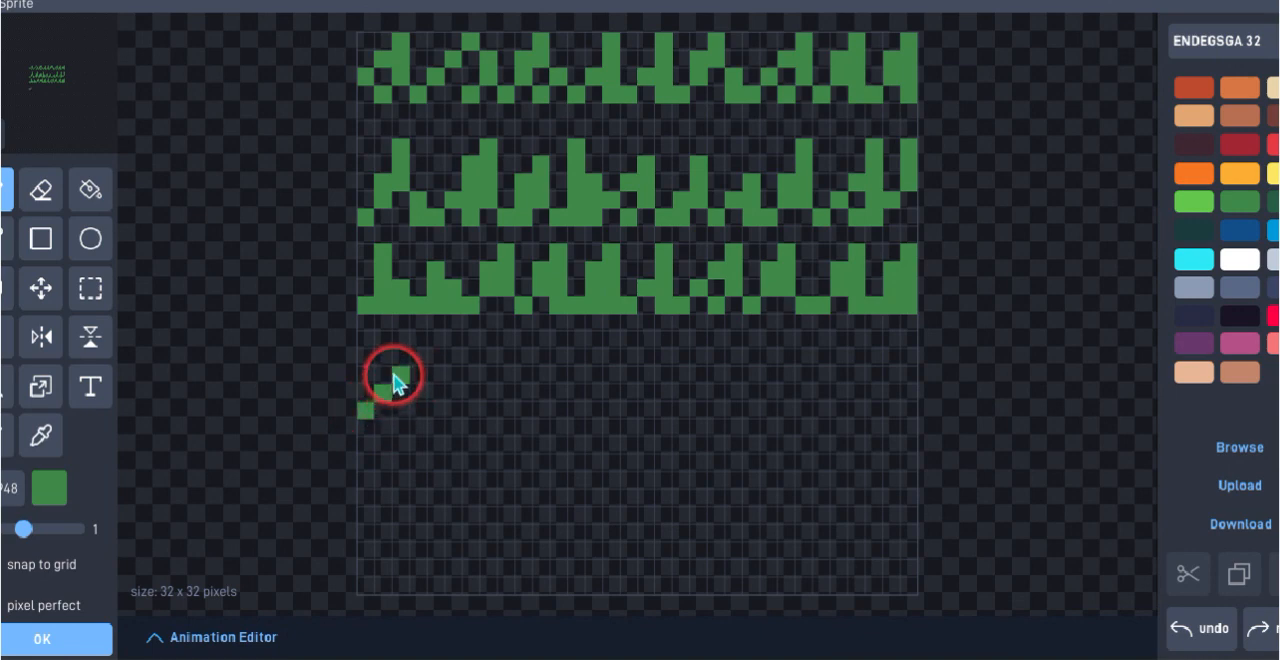
pyautogui.click(401, 360)
pyautogui.click(417, 342)
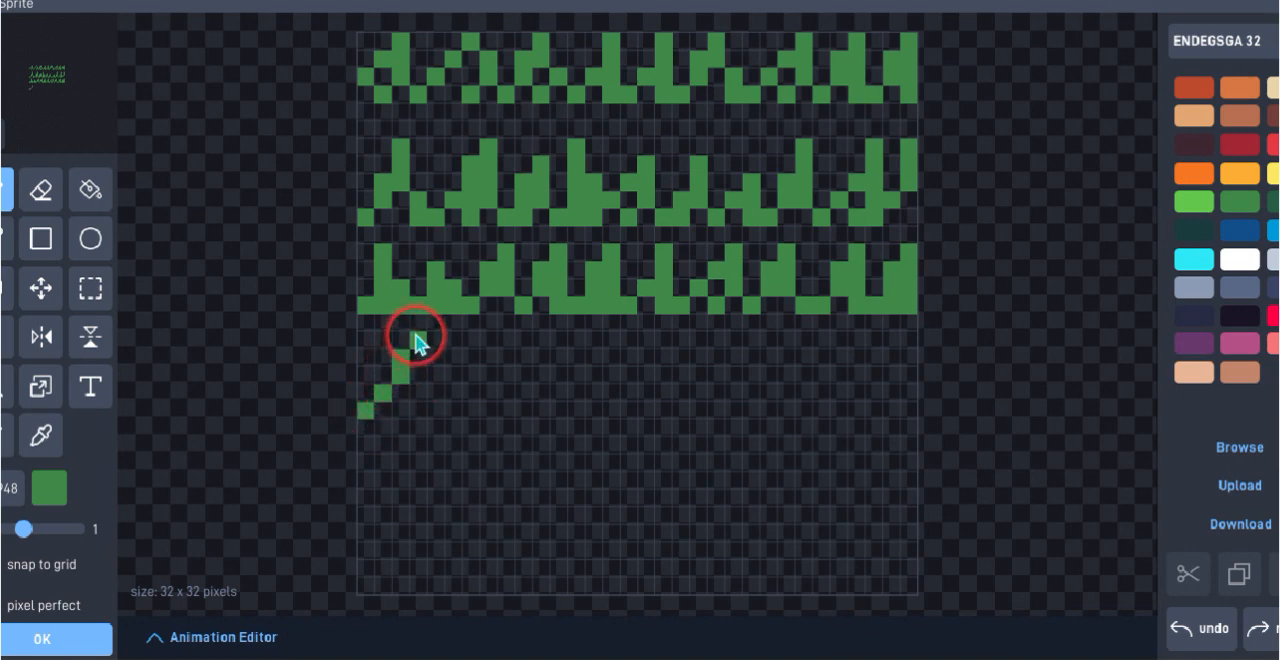
pyautogui.click(419, 358)
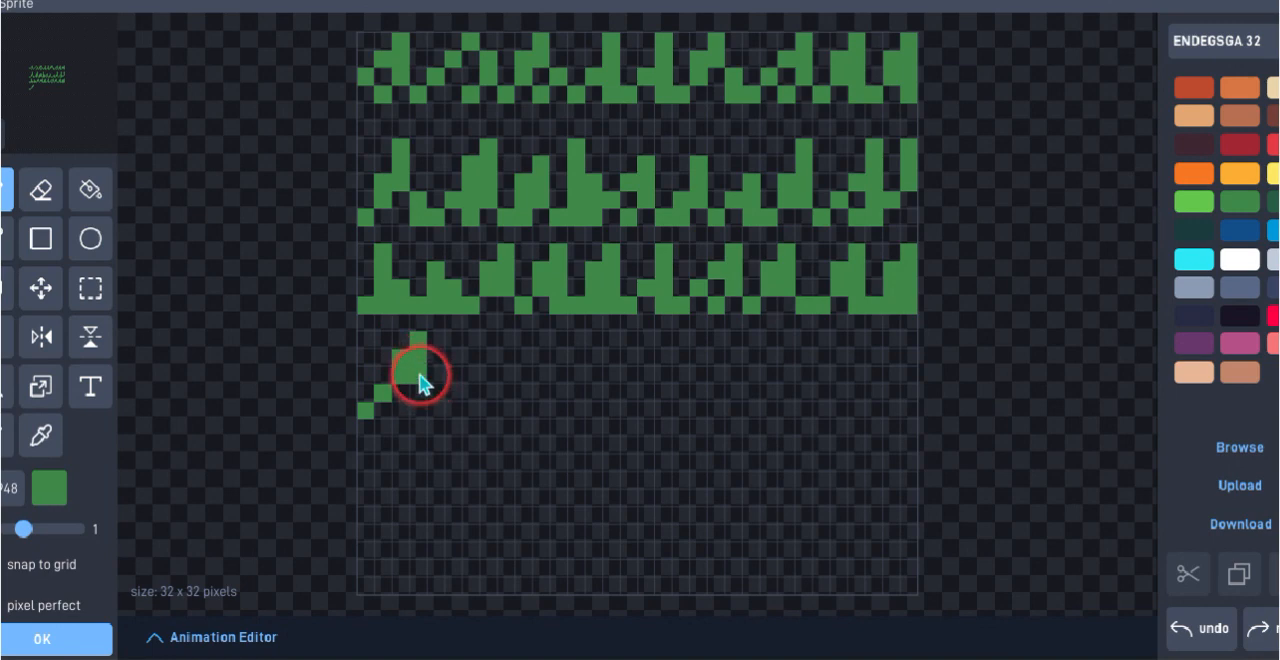
pyautogui.click(420, 392)
pyautogui.click(424, 409)
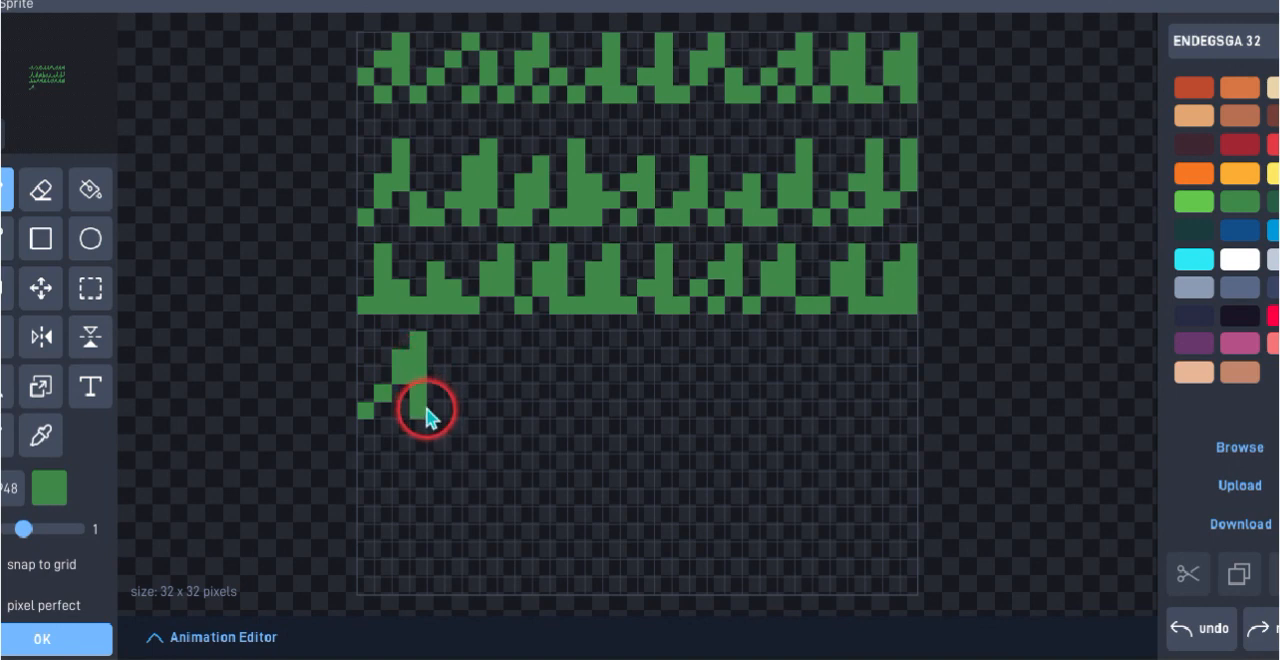
pyautogui.click(403, 415)
pyautogui.click(436, 393)
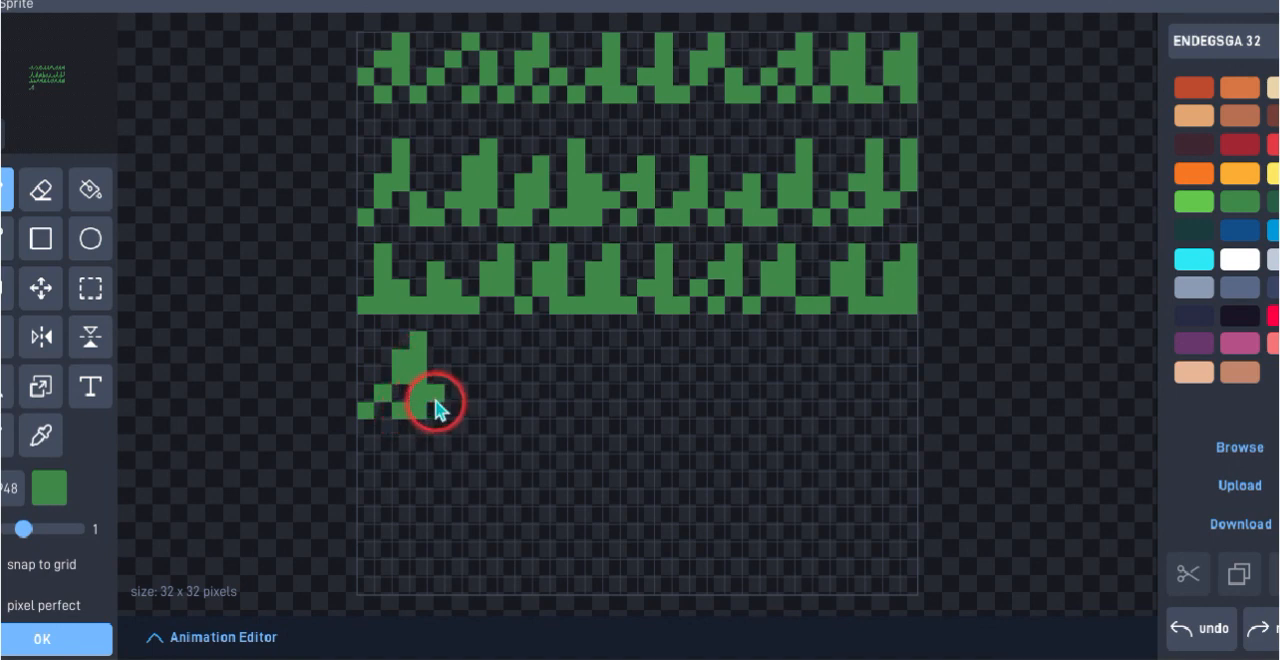
pyautogui.click(436, 410)
pyautogui.click(448, 395)
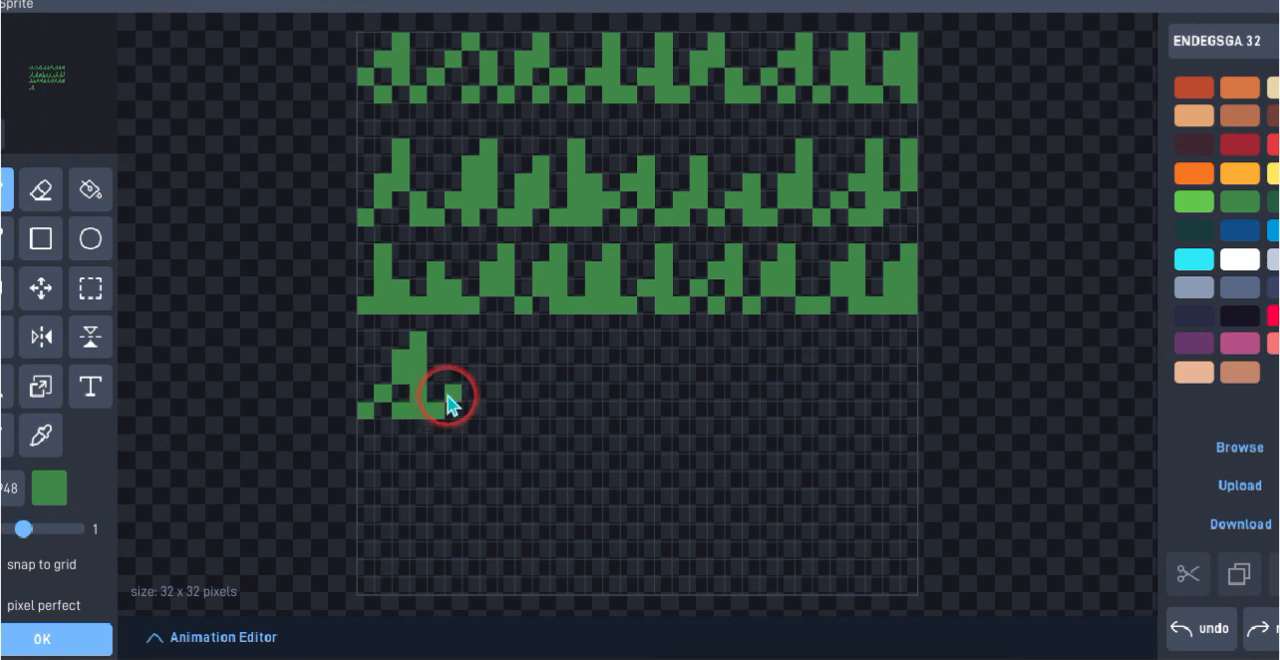
pyautogui.click(456, 373)
pyautogui.click(468, 358)
pyautogui.click(466, 339)
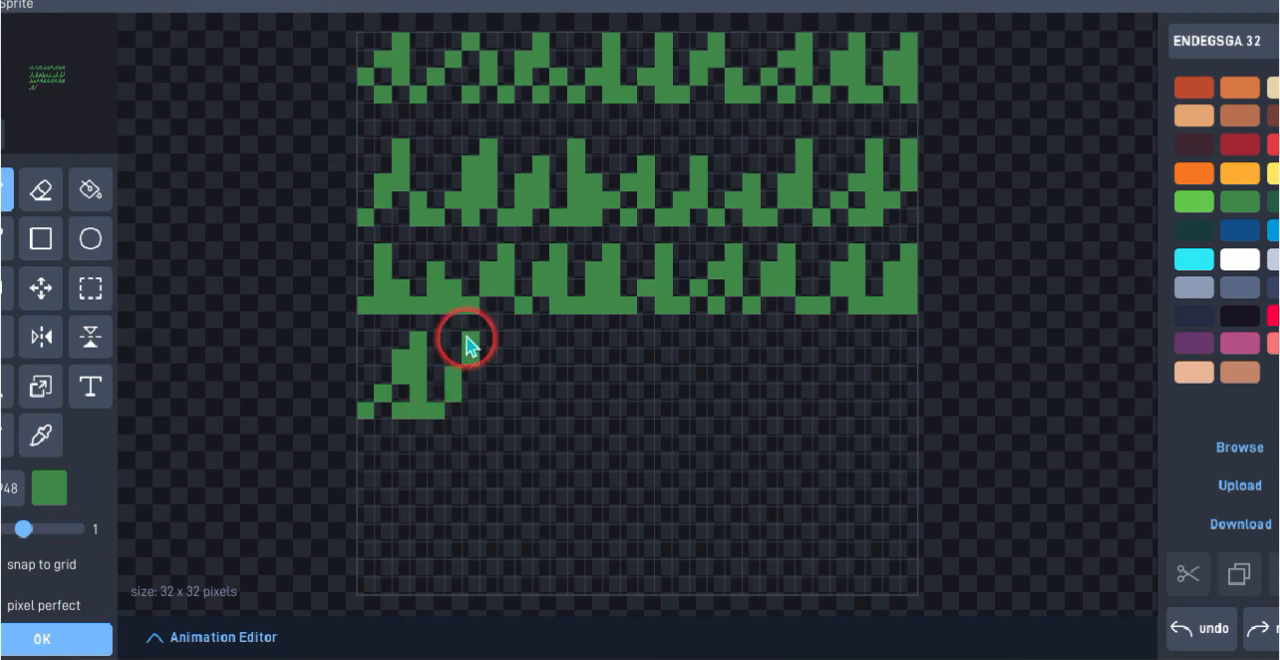
pyautogui.click(472, 378)
pyautogui.click(474, 407)
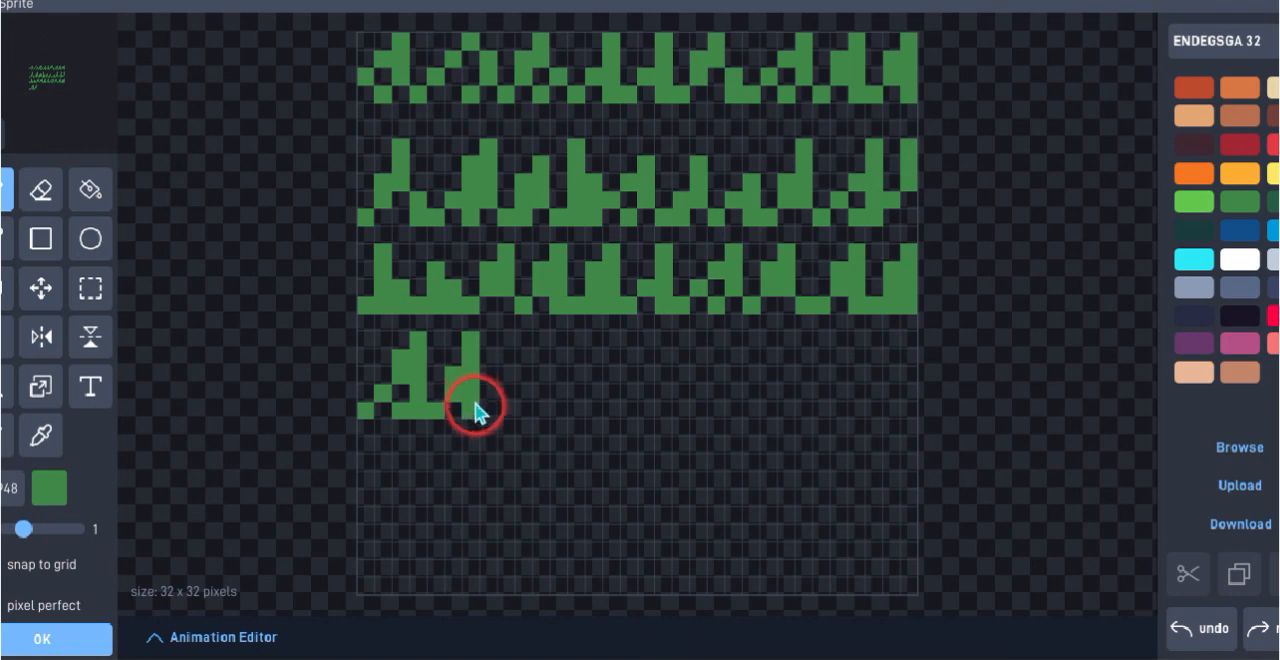
pyautogui.click(490, 410)
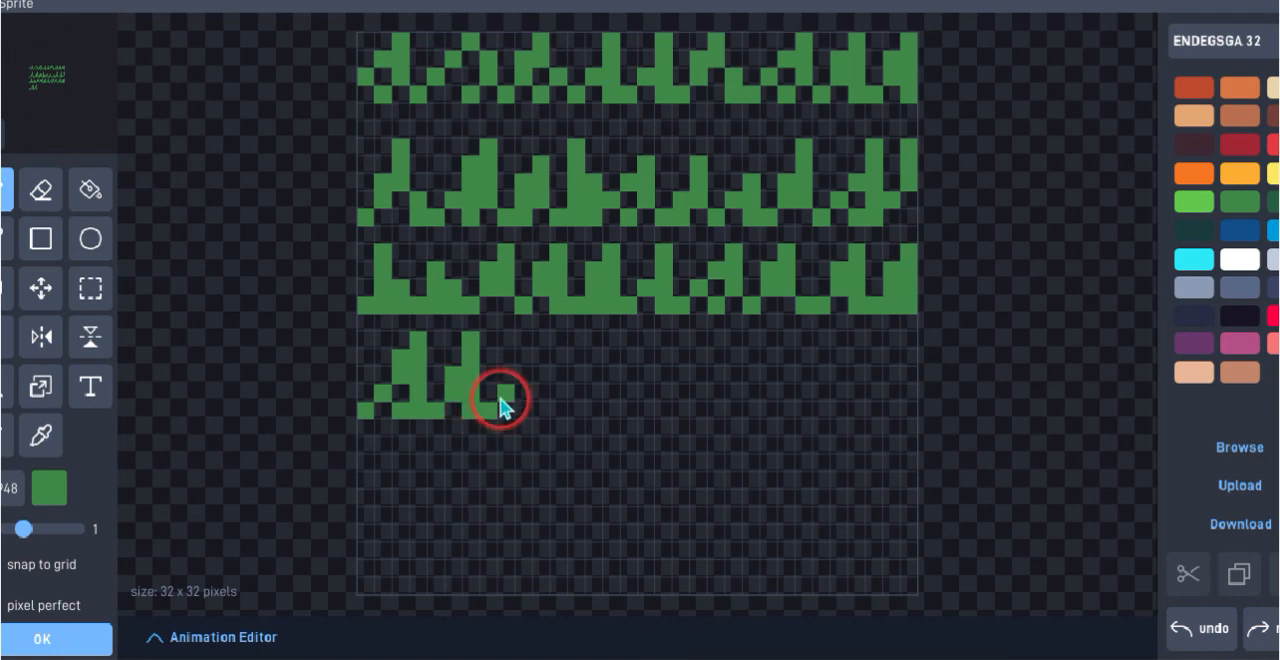
pyautogui.click(508, 386)
pyautogui.click(523, 359)
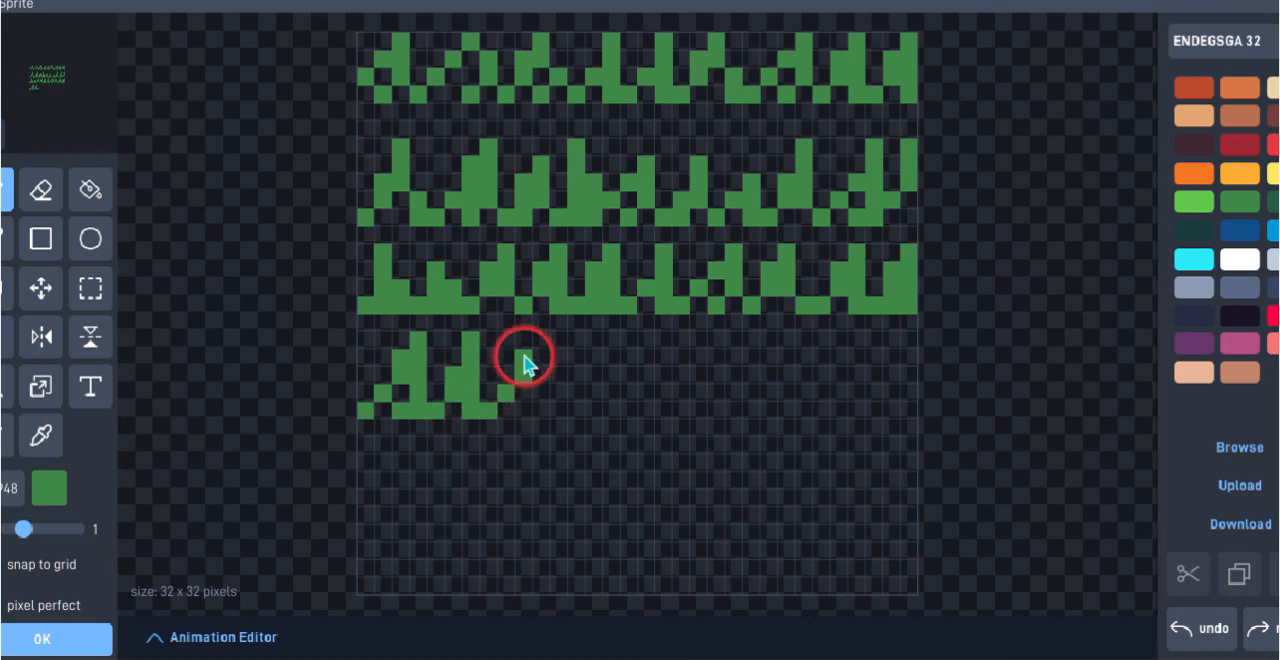
pyautogui.click(526, 342)
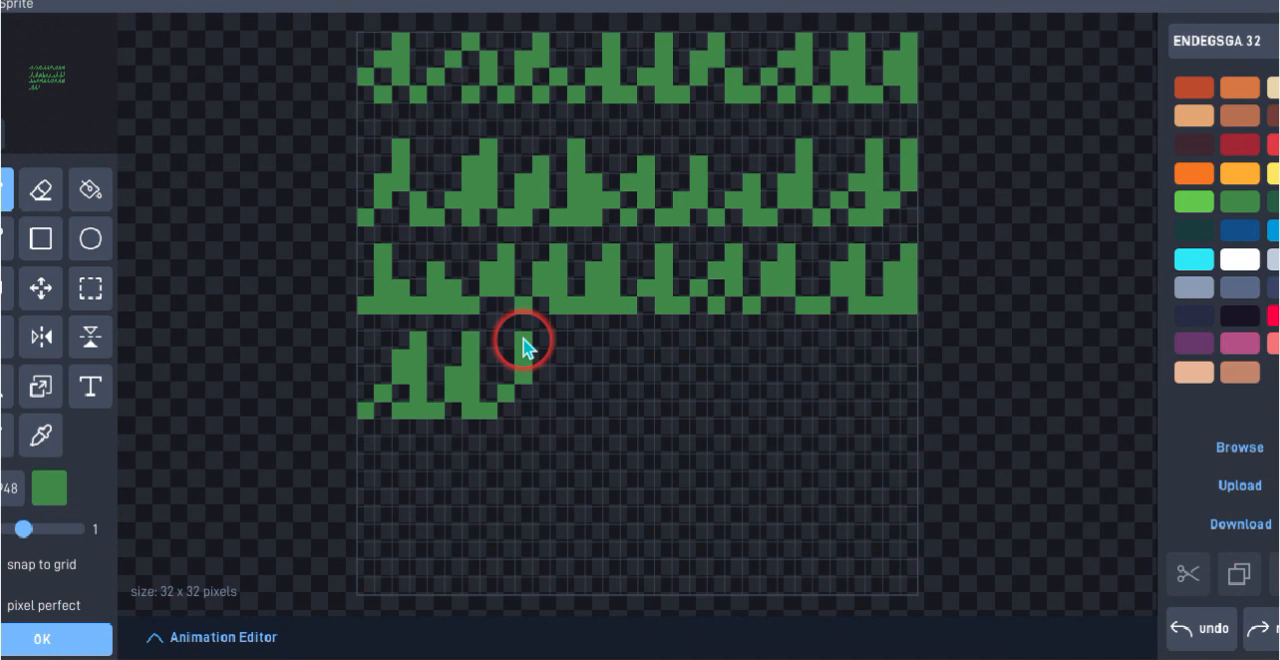
pyautogui.click(528, 393)
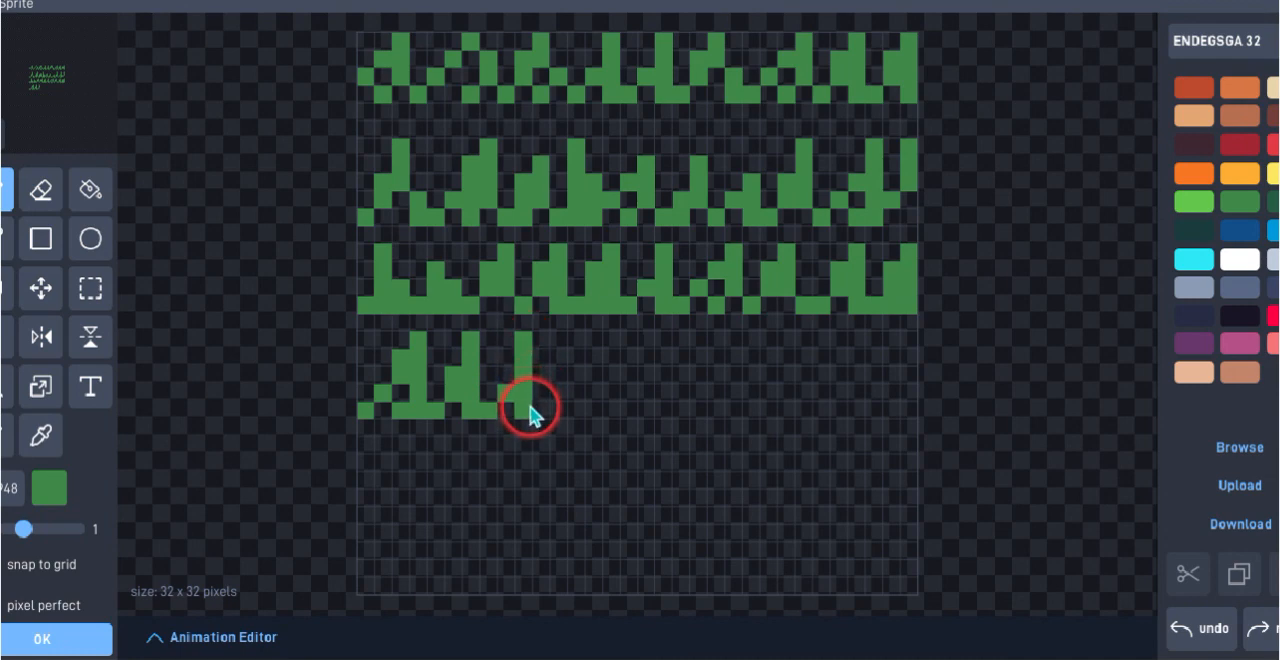
pyautogui.click(539, 396)
pyautogui.click(520, 407)
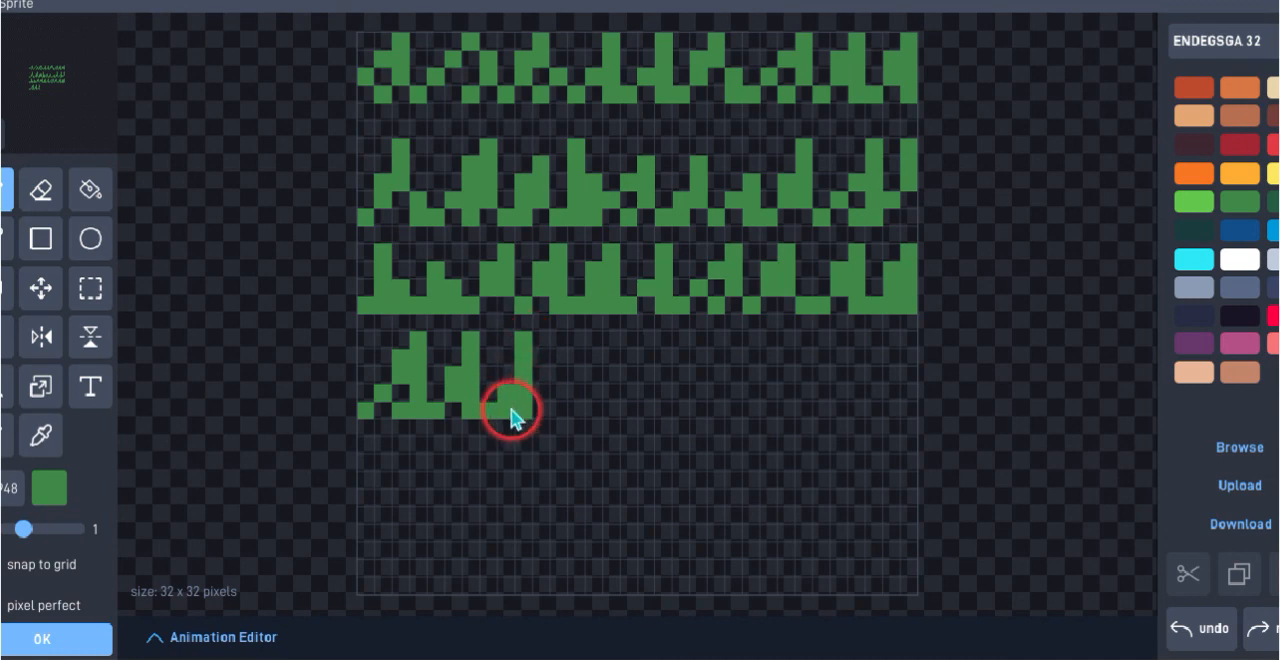
pyautogui.click(533, 410)
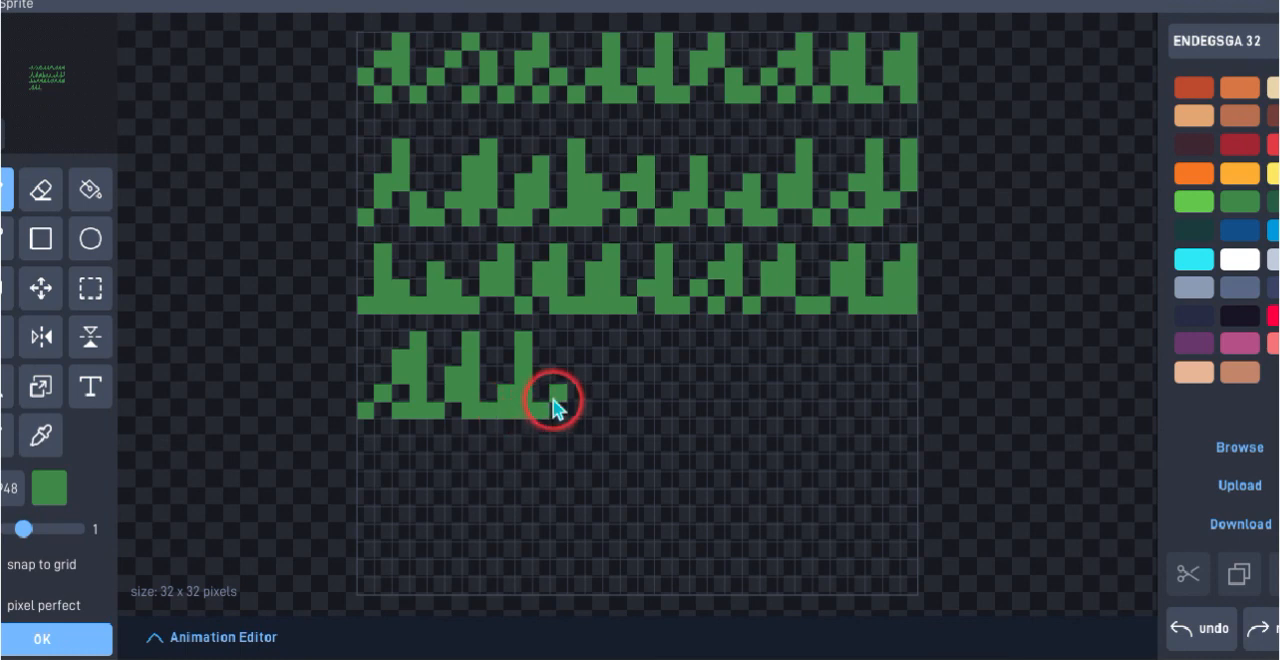
pyautogui.click(559, 396)
pyautogui.moveTo(569, 378); pyautogui.dragTo(574, 367)
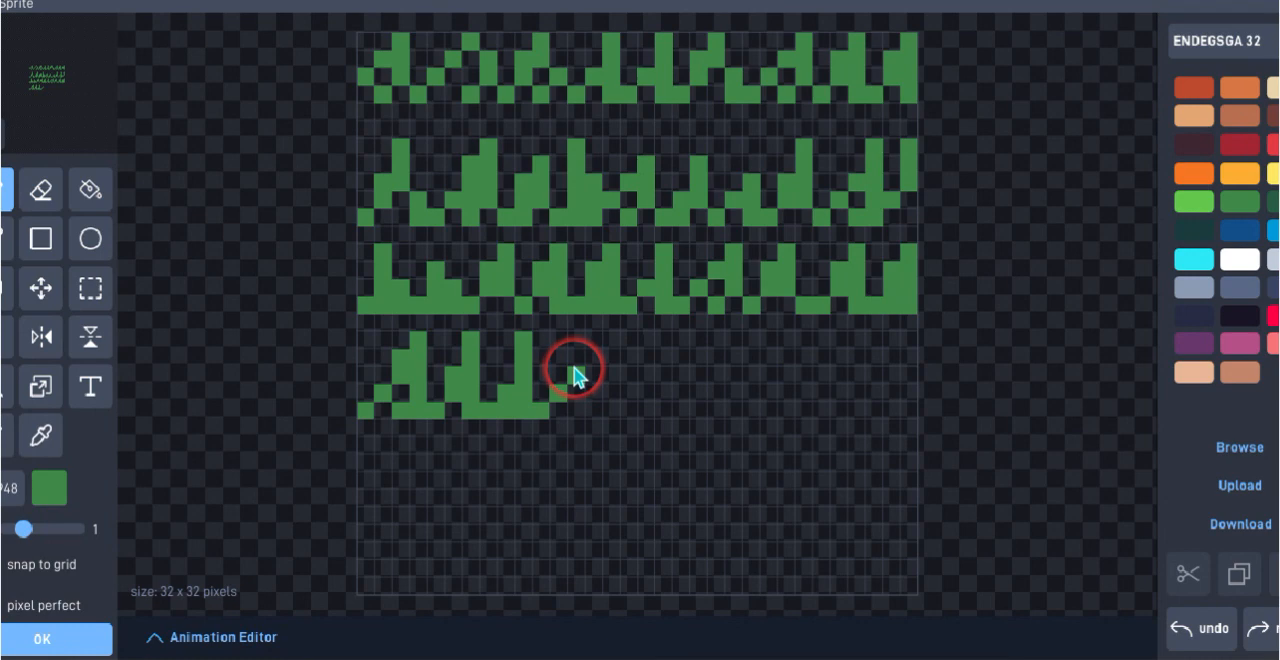
pyautogui.moveTo(573, 370)
pyautogui.mouseDown()
pyautogui.moveTo(590, 343)
pyautogui.moveTo(596, 400)
pyautogui.moveTo(574, 410)
pyautogui.mouseUp()
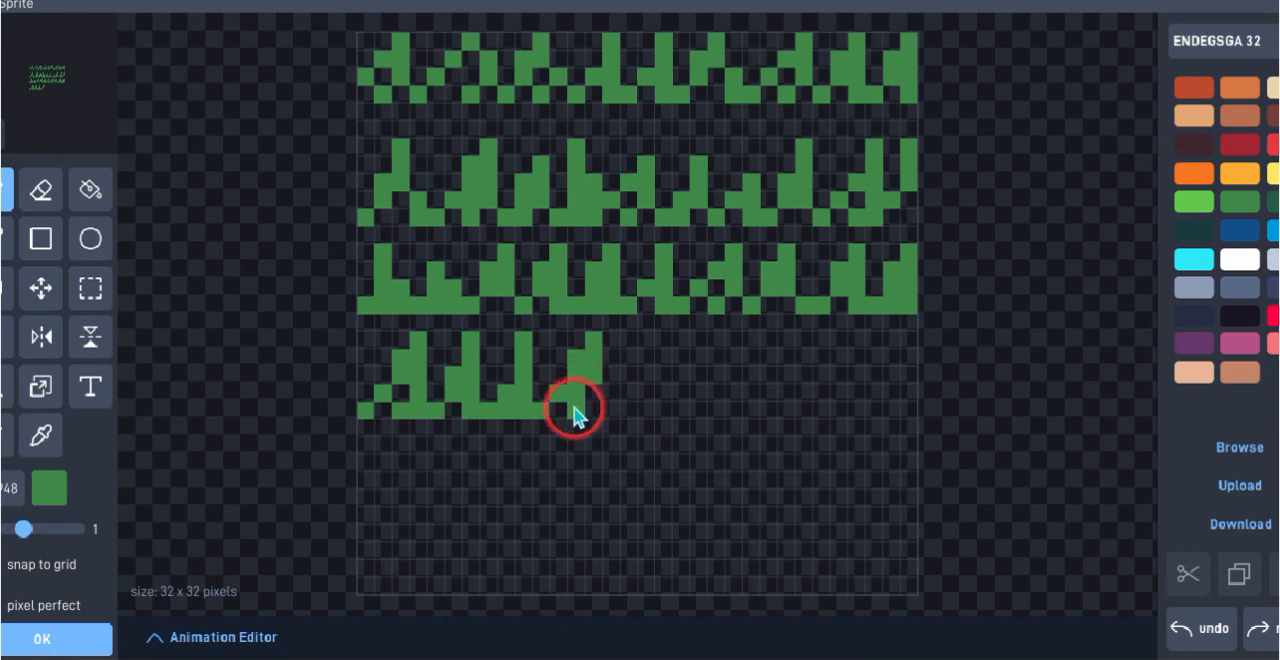
pyautogui.click(629, 393)
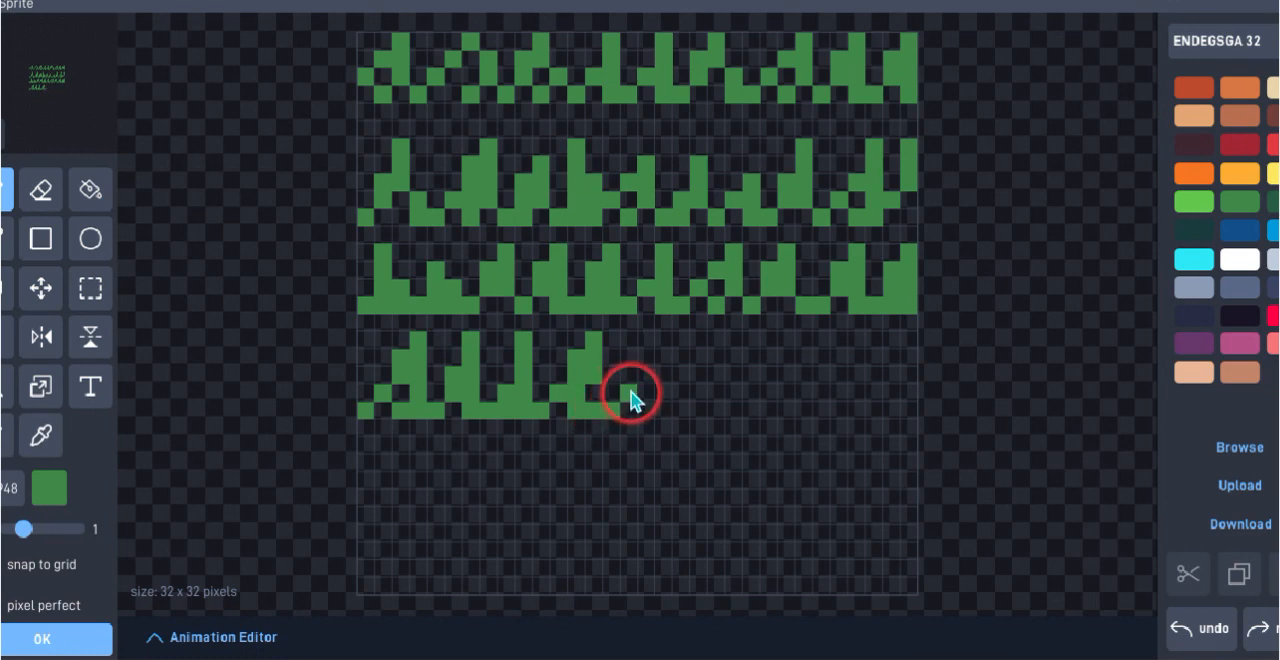
pyautogui.moveTo(630, 391)
pyautogui.mouseDown()
pyautogui.moveTo(644, 332)
pyautogui.moveTo(646, 384)
pyautogui.moveTo(630, 408)
pyautogui.moveTo(673, 406)
pyautogui.moveTo(716, 337)
pyautogui.moveTo(717, 382)
pyautogui.moveTo(700, 404)
pyautogui.moveTo(731, 400)
pyautogui.moveTo(769, 363)
pyautogui.moveTo(766, 340)
pyautogui.moveTo(786, 373)
pyautogui.moveTo(776, 381)
pyautogui.moveTo(771, 368)
pyautogui.moveTo(777, 404)
pyautogui.moveTo(796, 376)
pyautogui.mouseUp()
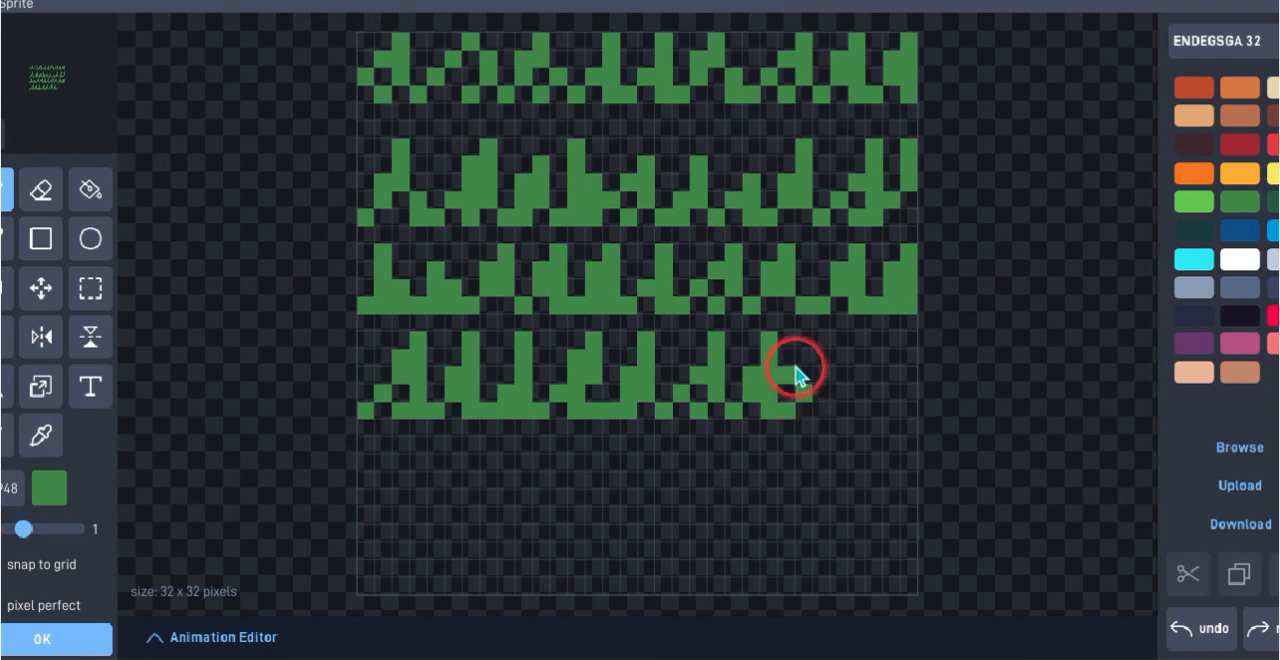
pyautogui.click(1200, 624)
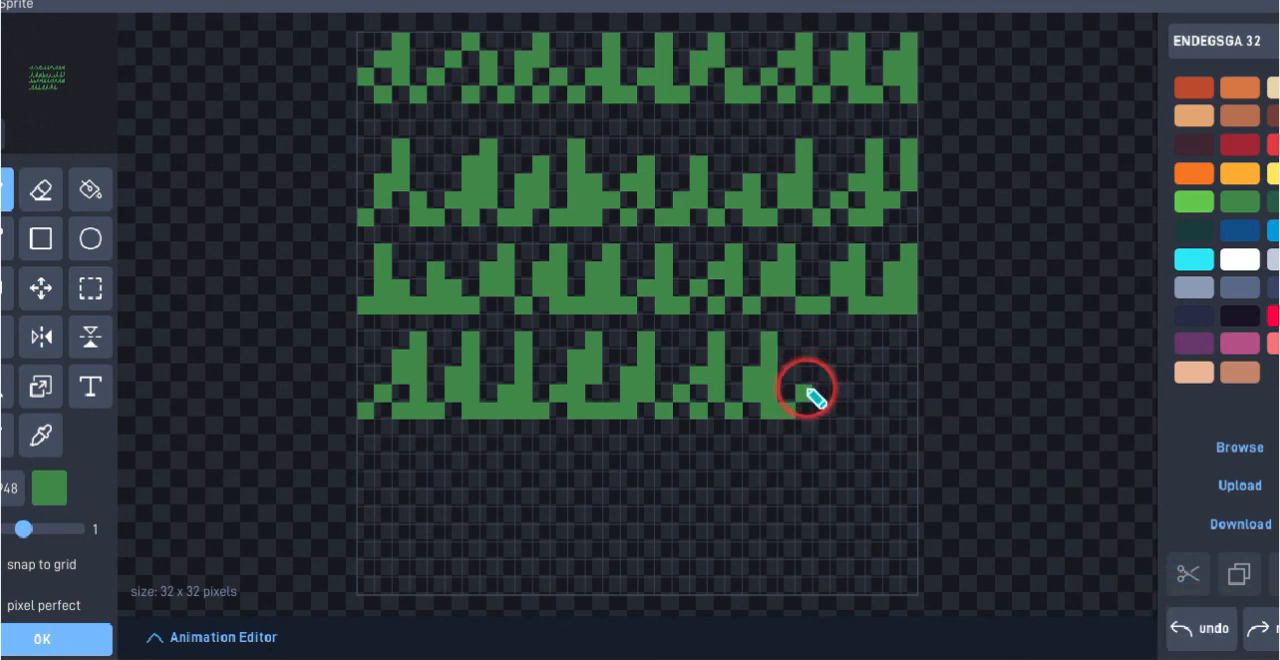
# Paint two more five-pixel-high dark green blades to extend the fourth grass row to the canvas's right edge
pyautogui.moveTo(808, 404); pyautogui.dragTo(810, 370)
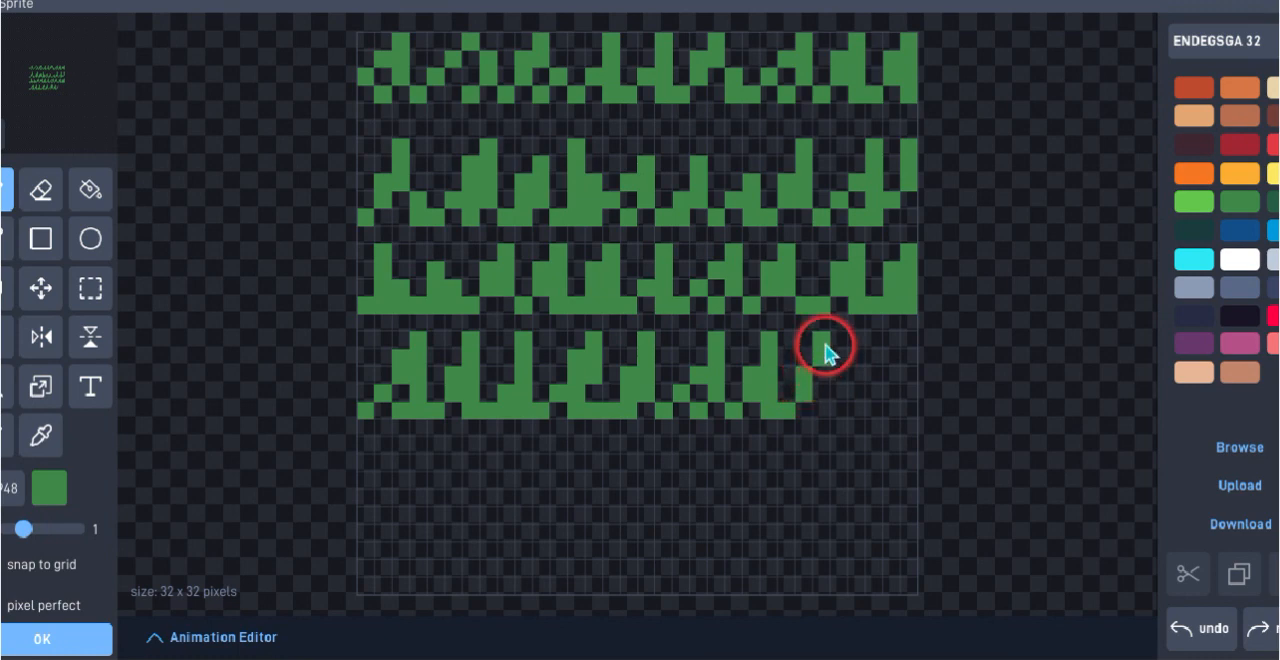
pyautogui.click(824, 343)
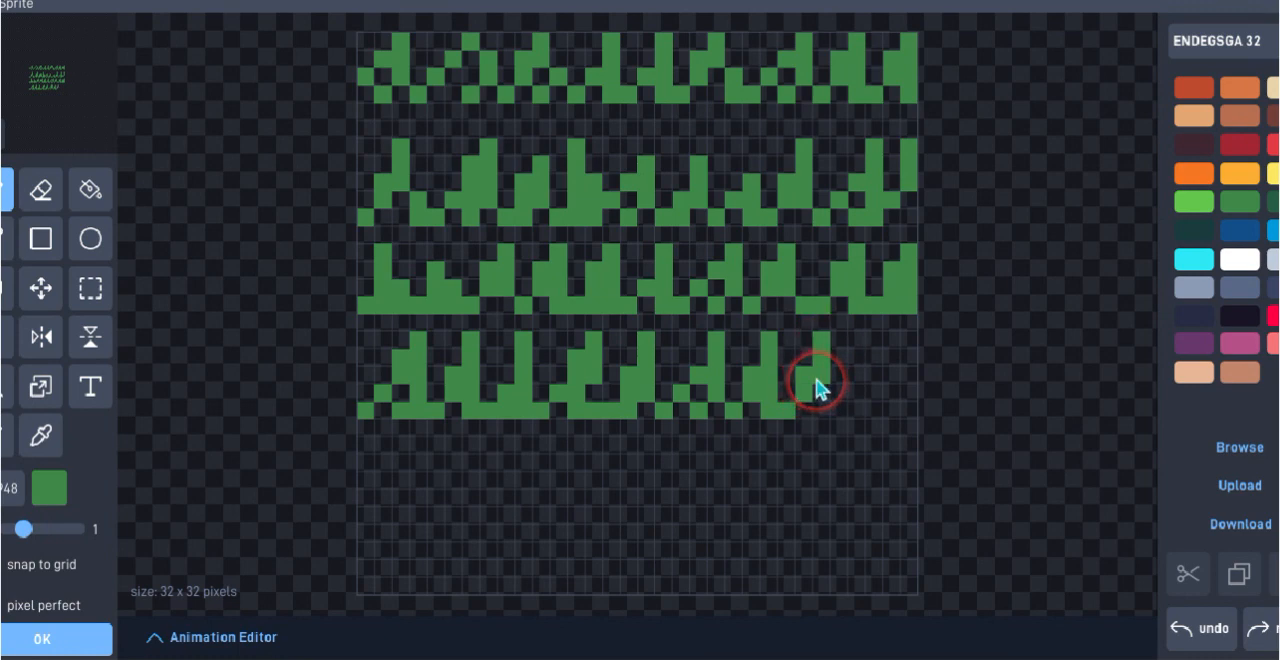
pyautogui.click(826, 410)
pyautogui.click(840, 410)
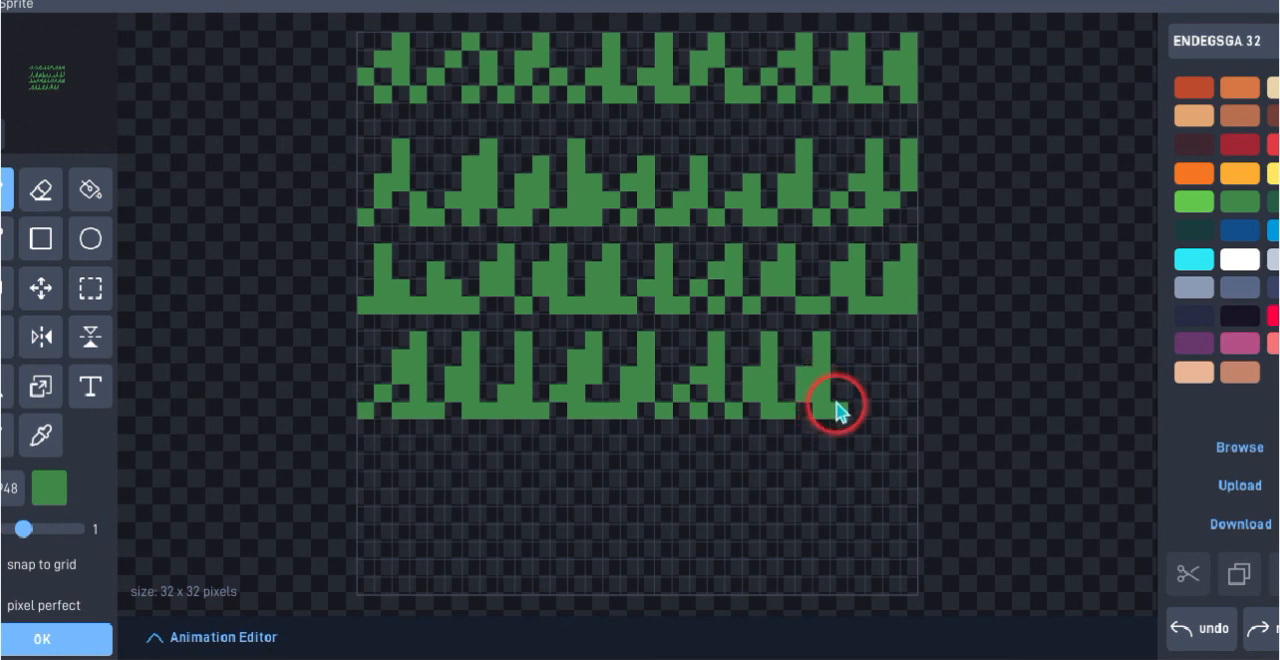
pyautogui.click(852, 395)
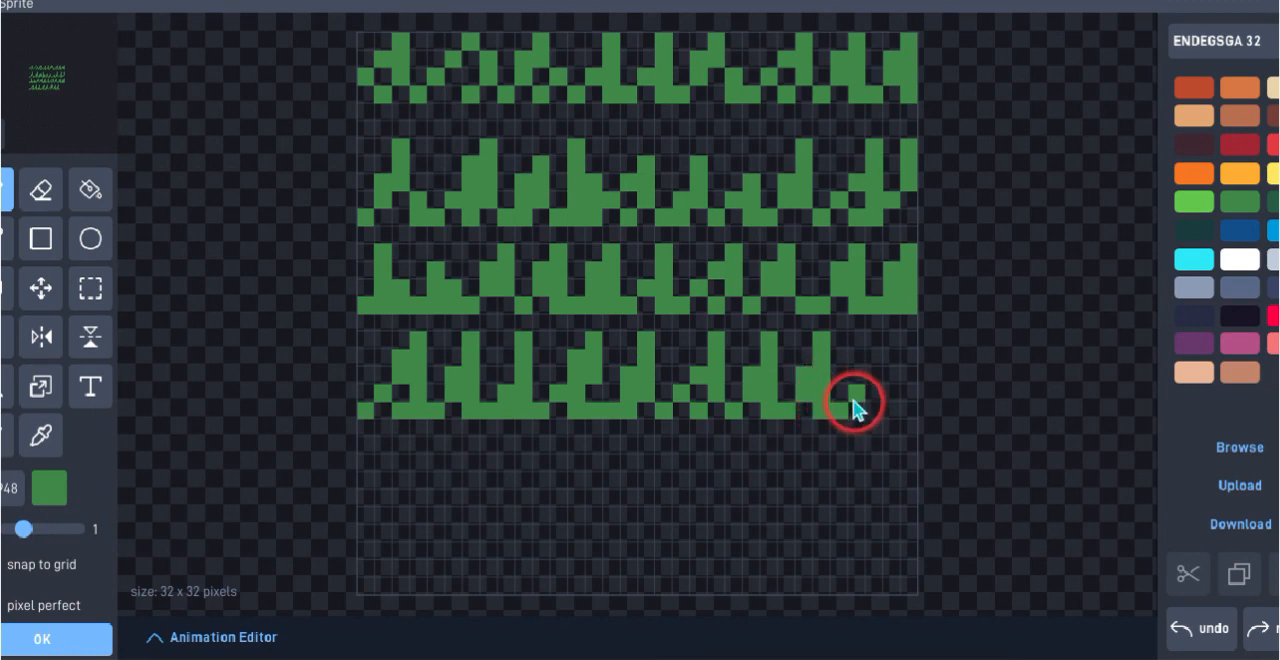
pyautogui.click(857, 377)
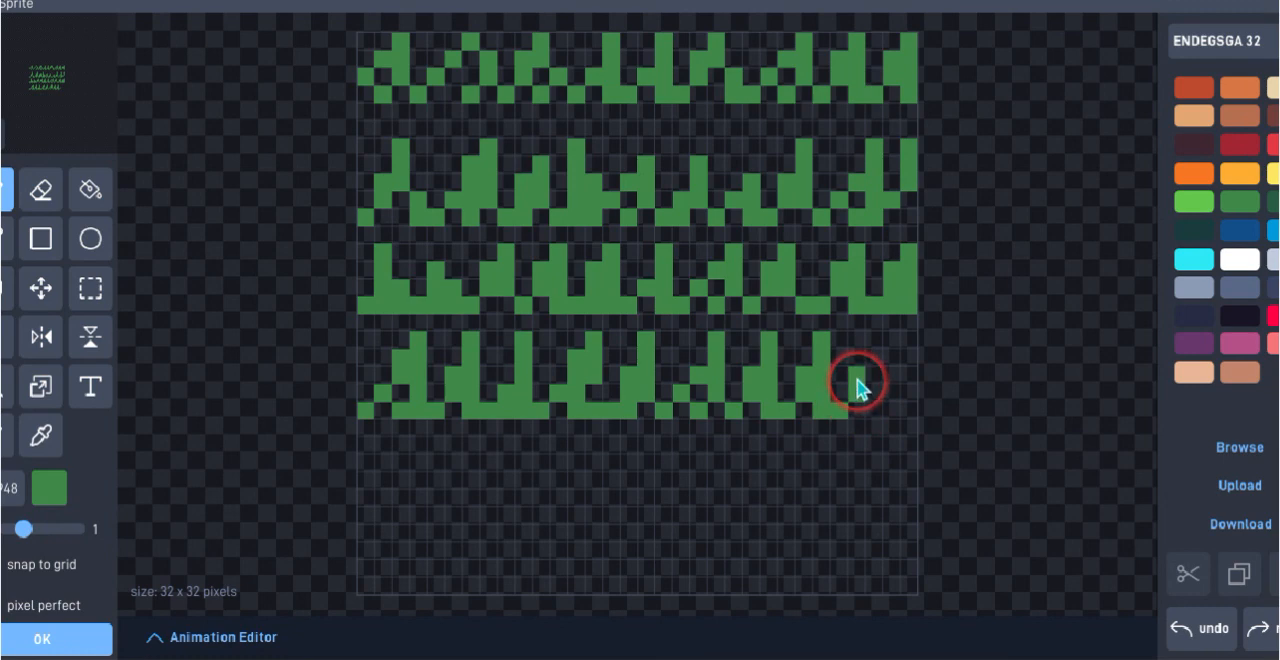
pyautogui.click(876, 359)
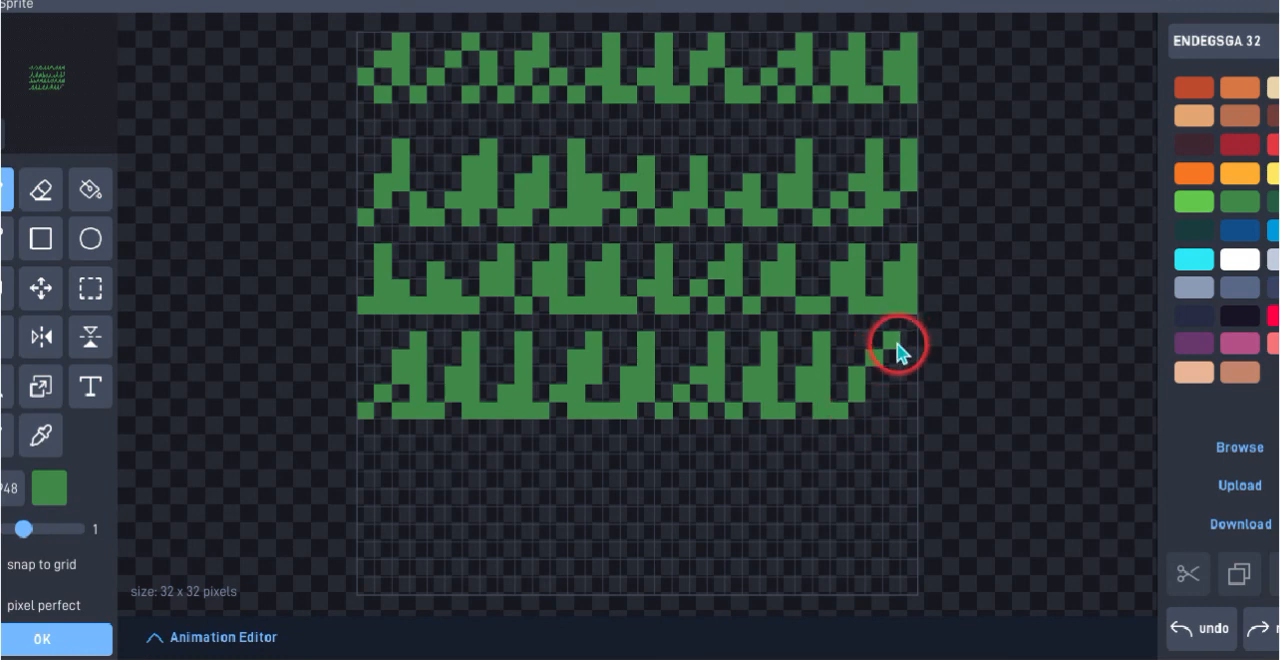
pyautogui.click(896, 343)
pyautogui.click(898, 359)
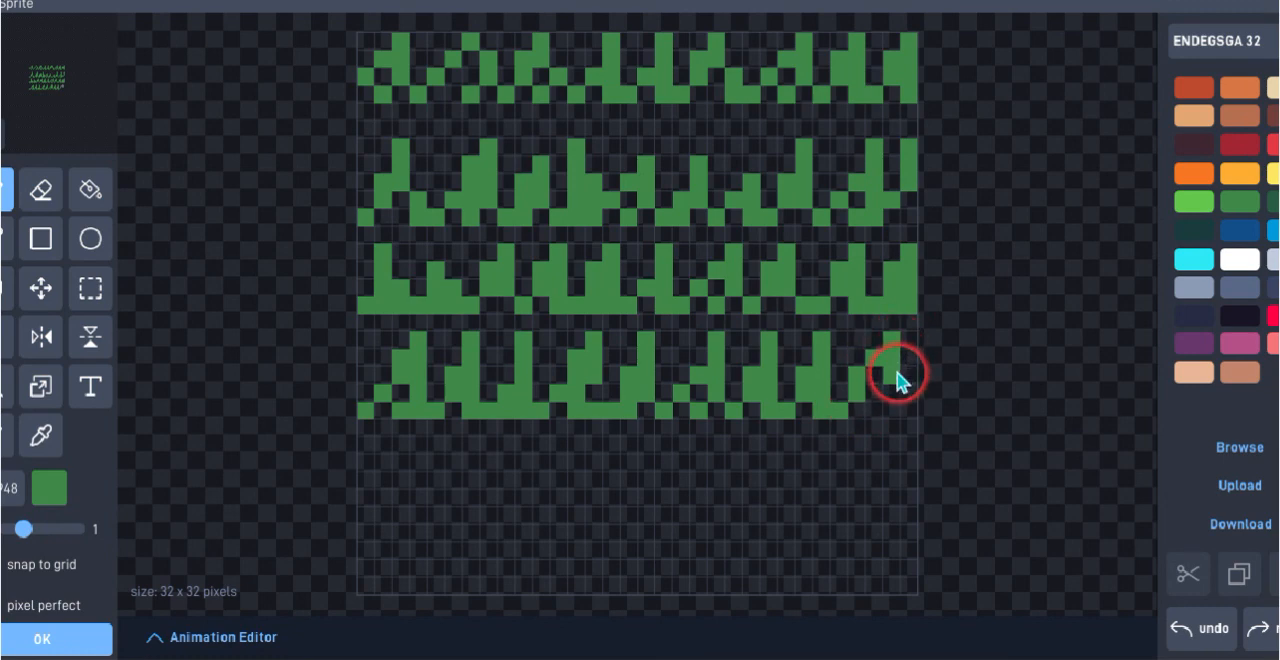
pyautogui.click(897, 375)
pyautogui.click(882, 403)
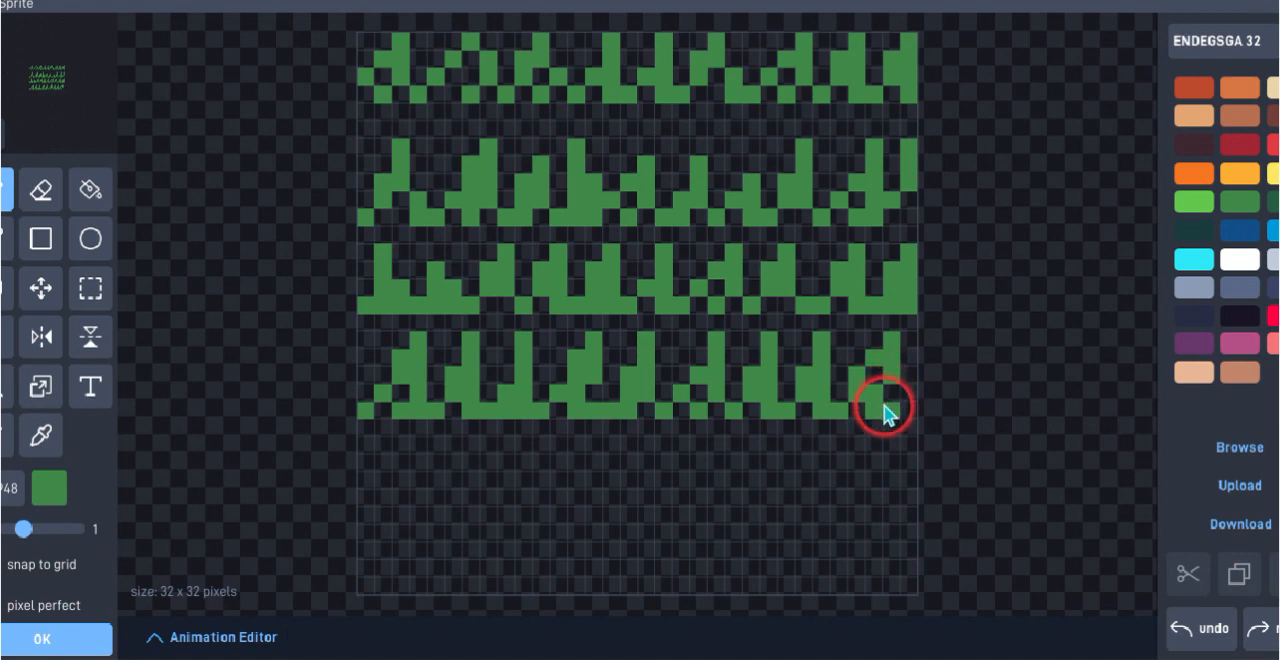
pyautogui.click(909, 398)
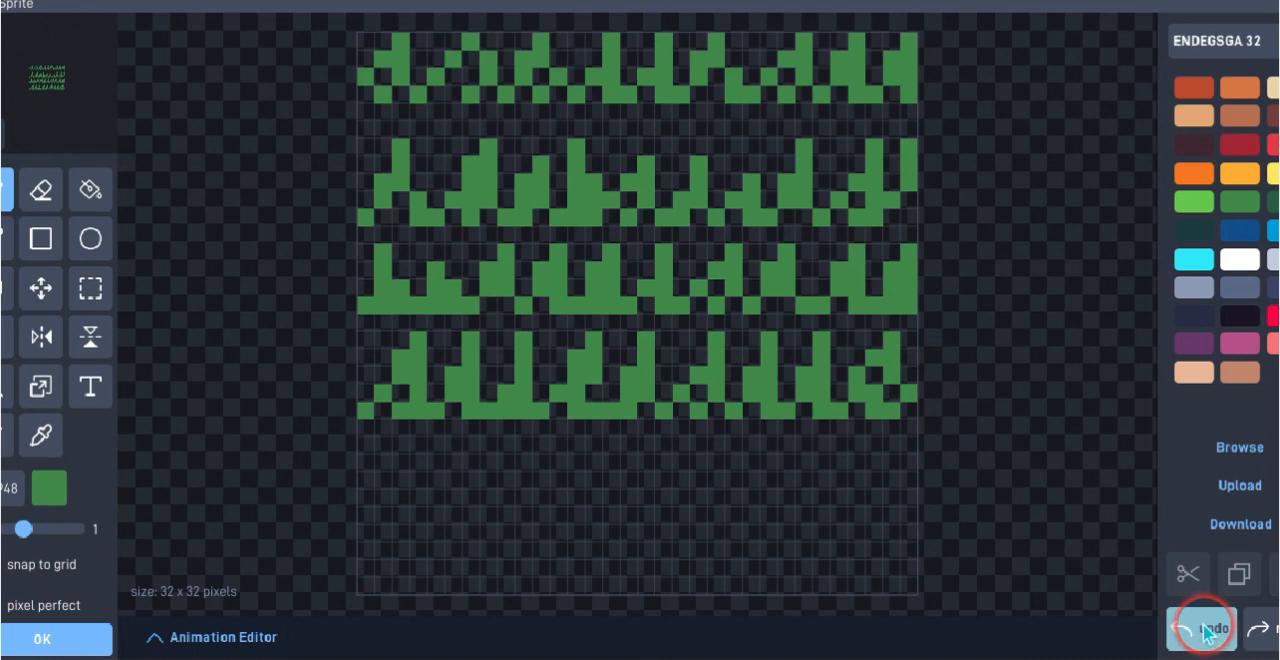
# Paint the first blade of a fifth dark green grass row, four pixels high, from the canvas's left edge, its base seven pixels below the fourth row
pyautogui.click(402, 516)
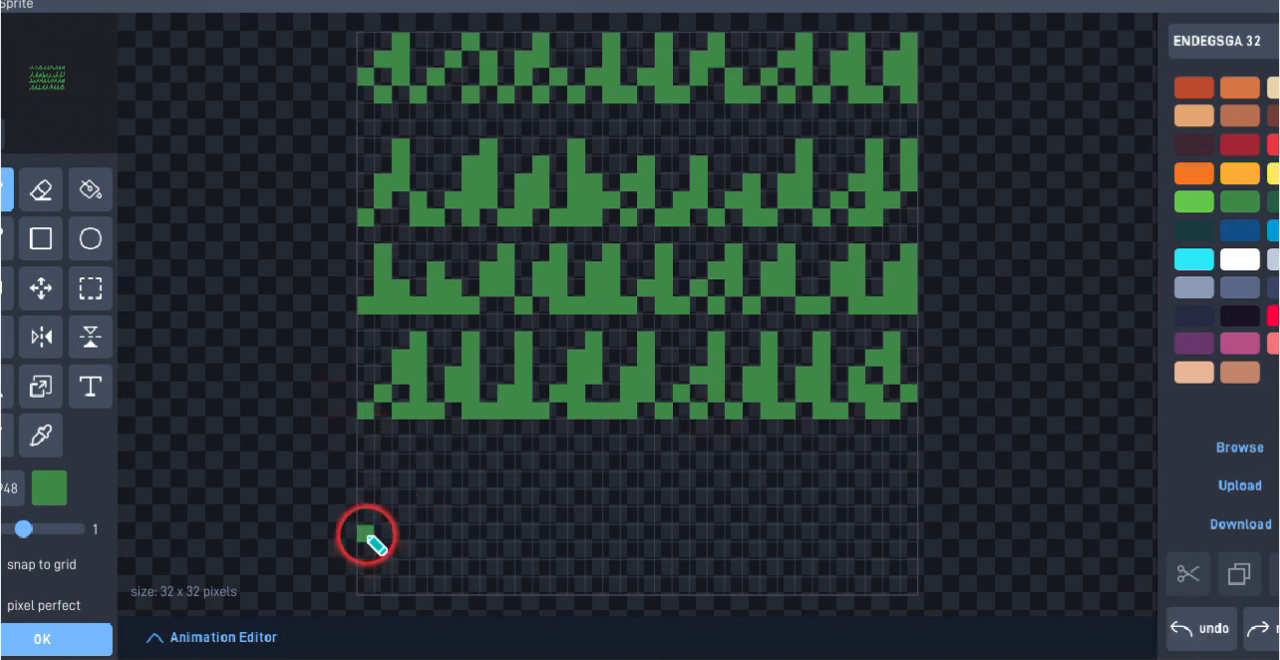
pyautogui.click(366, 532)
pyautogui.click(378, 516)
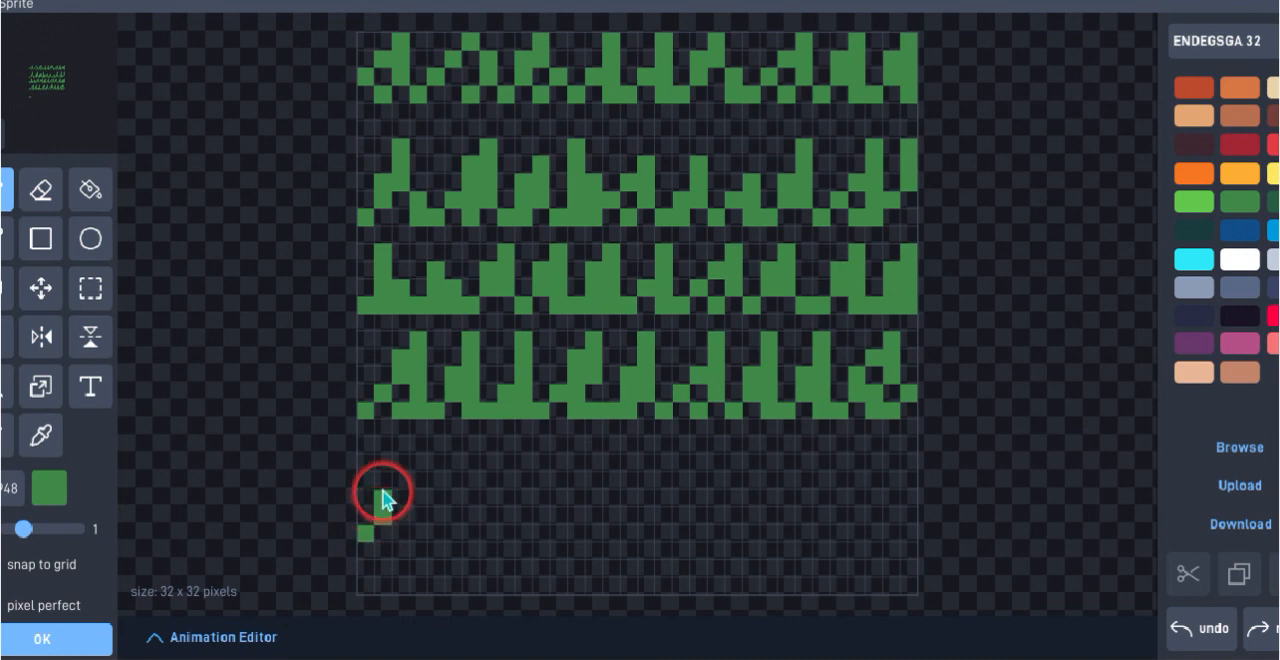
pyautogui.click(398, 482)
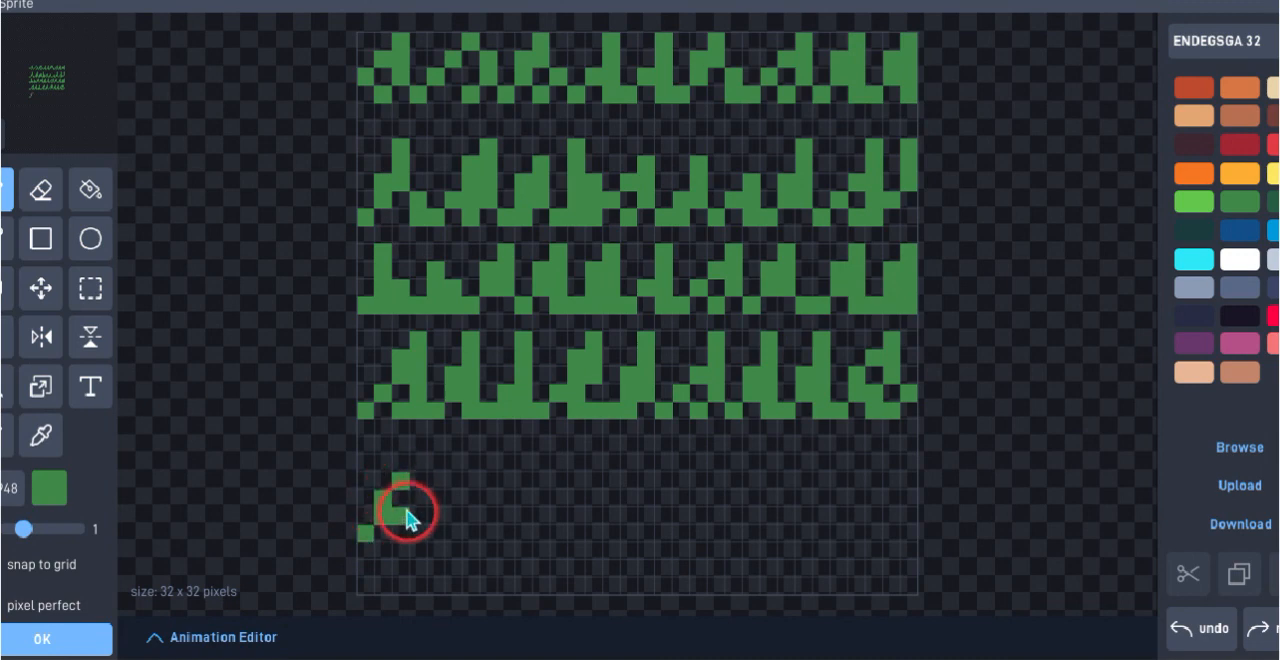
pyautogui.click(401, 499)
pyautogui.click(402, 512)
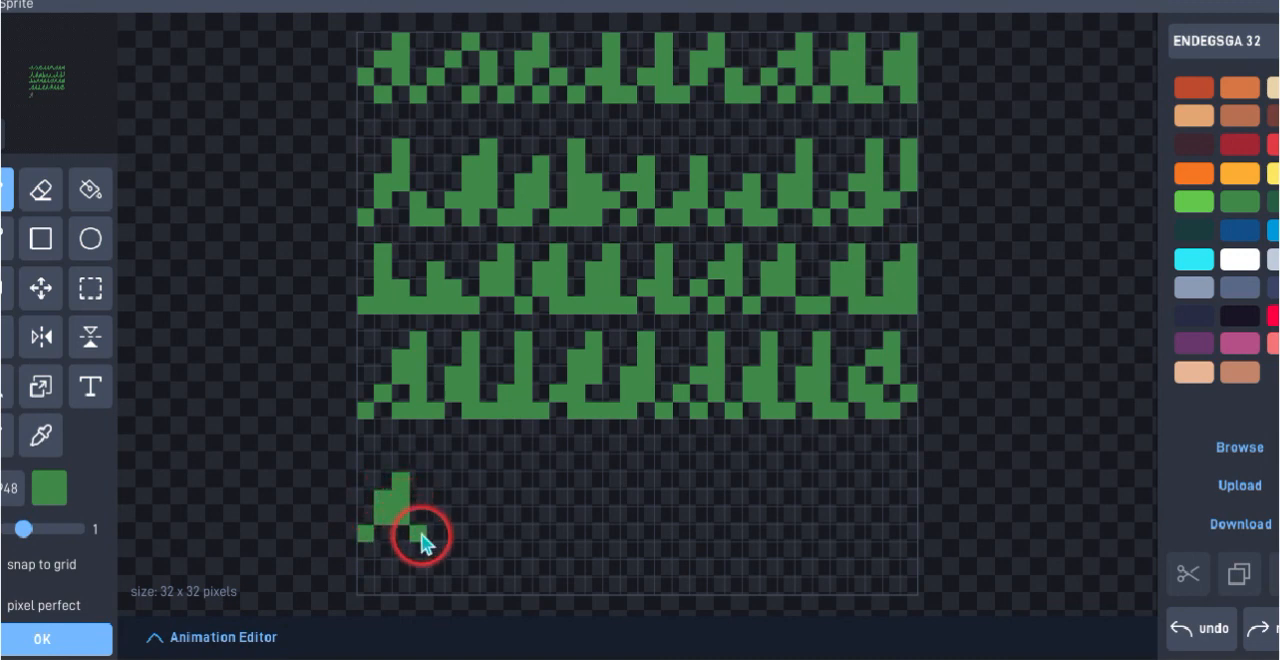
pyautogui.click(404, 530)
pyautogui.click(420, 533)
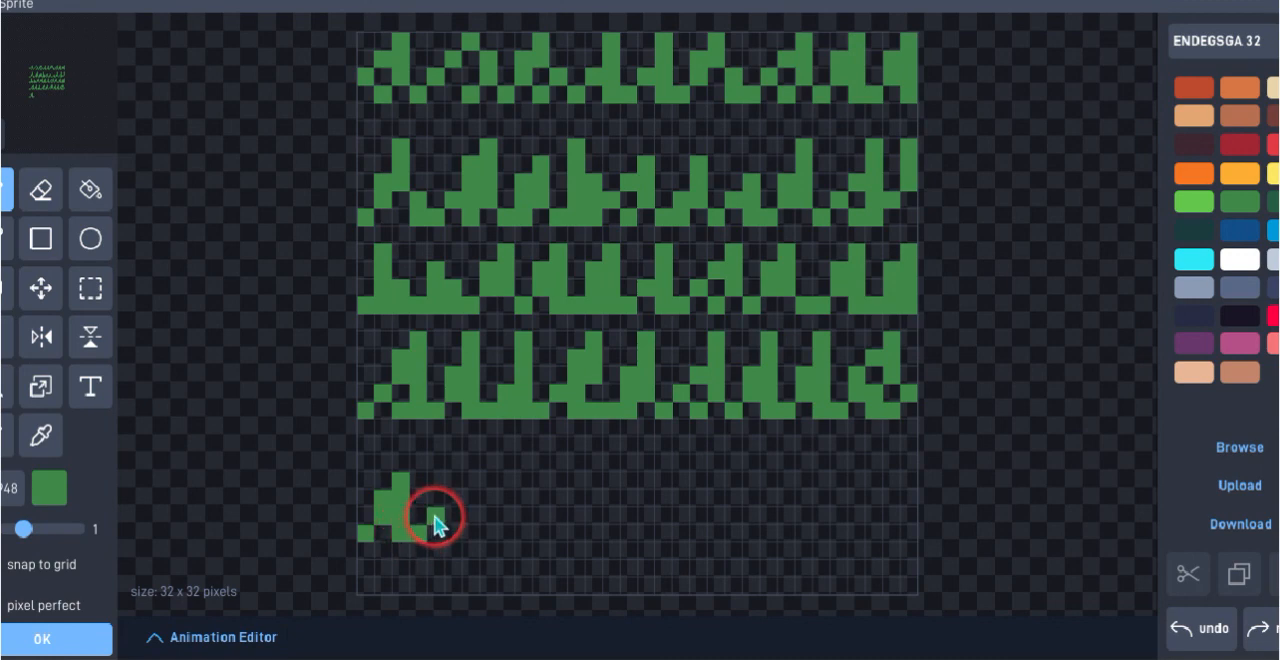
# Add a second, six-pixel-high dark green blade to the fifth grass row, with its tip one pixel below the fourth row
pyautogui.click(437, 514)
pyautogui.click(455, 483)
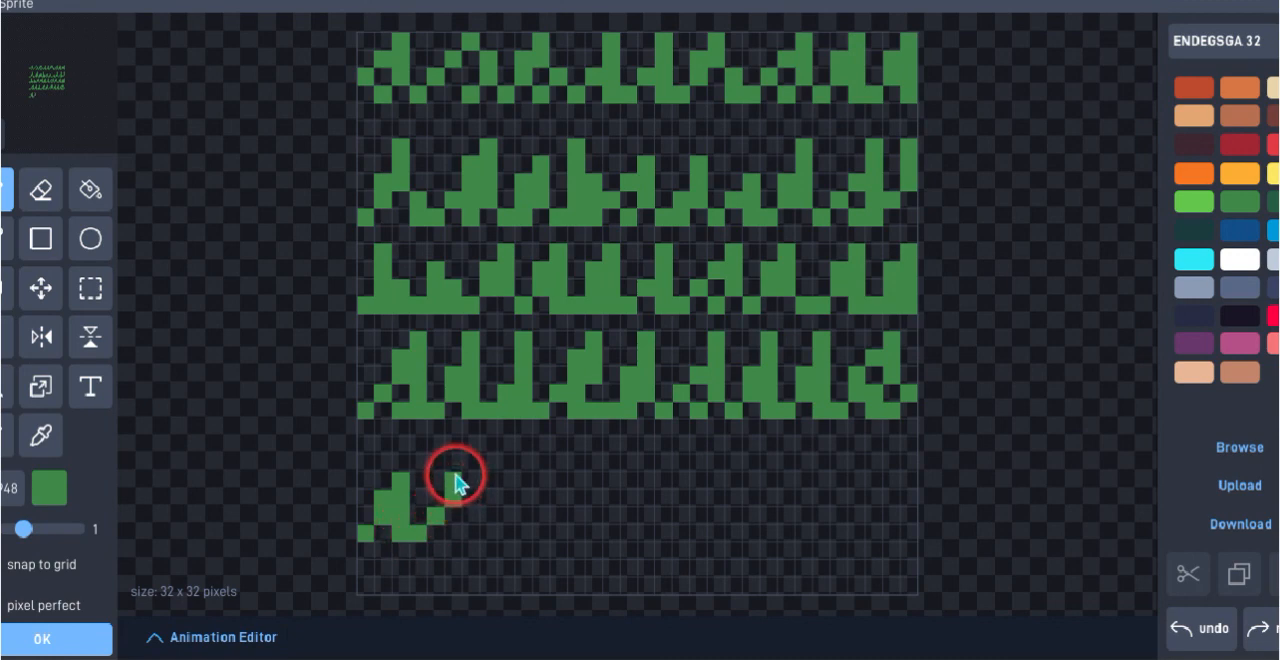
pyautogui.click(467, 449)
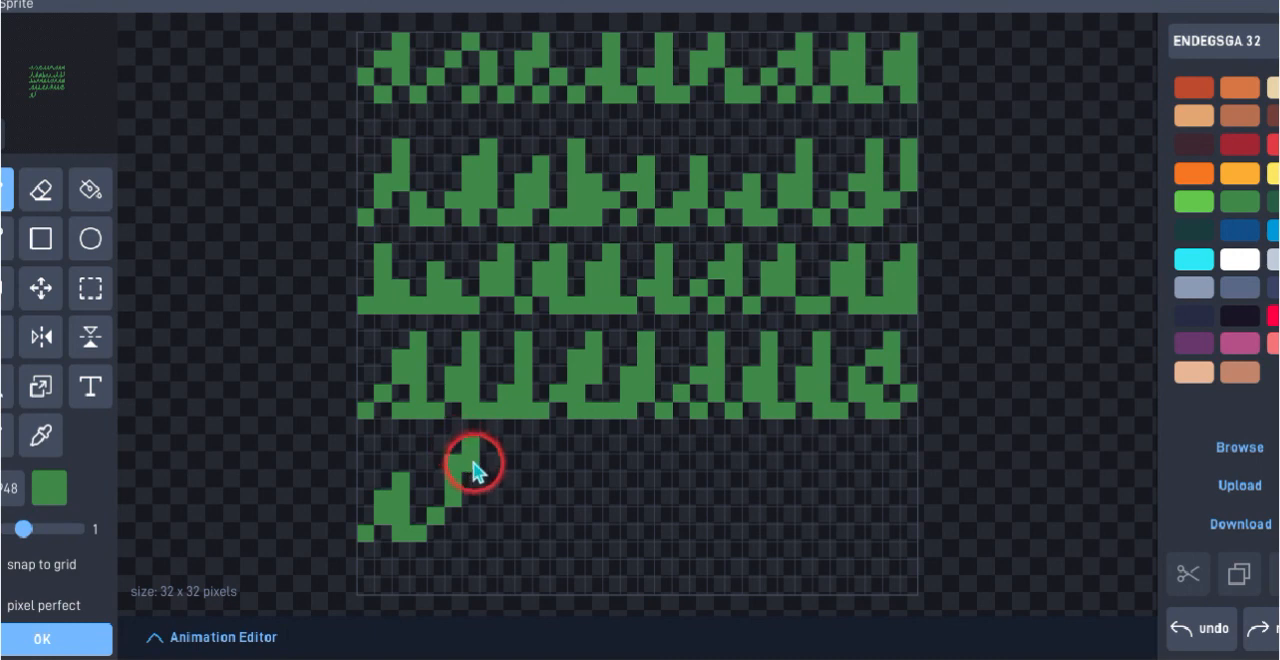
pyautogui.moveTo(474, 474); pyautogui.dragTo(474, 517)
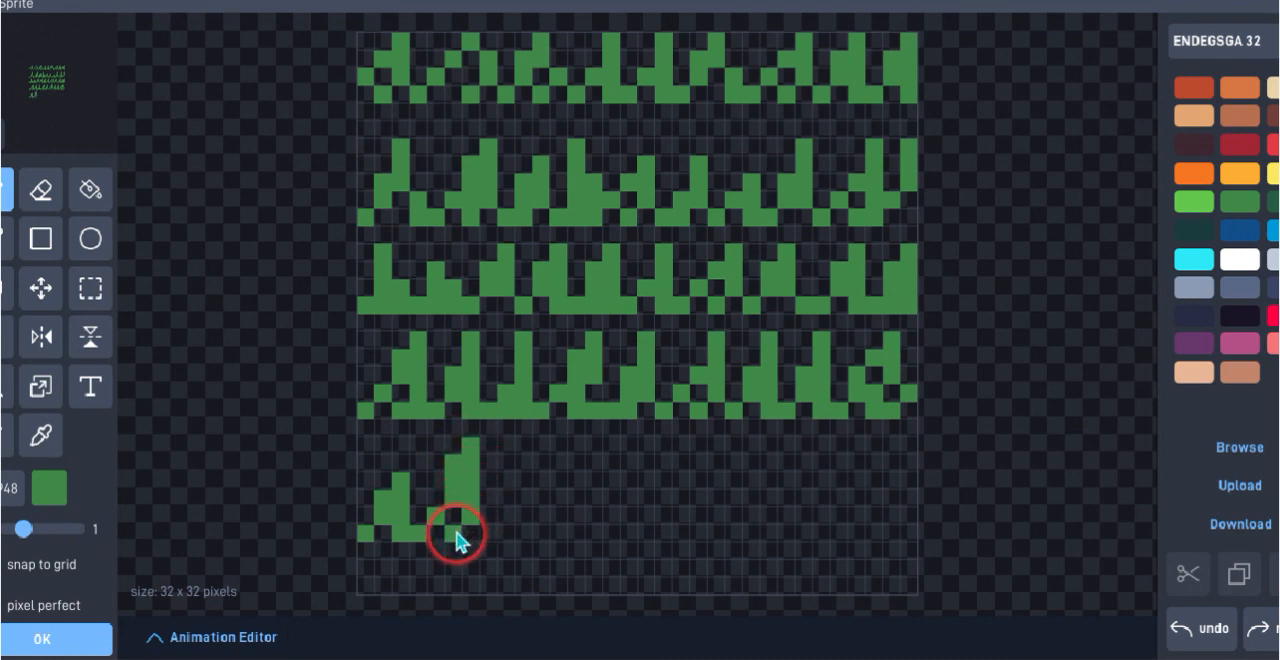
pyautogui.click(505, 535)
# Paint a third blade in the fifth grass row, five pixels high, with a stepped left side
pyautogui.click(489, 533)
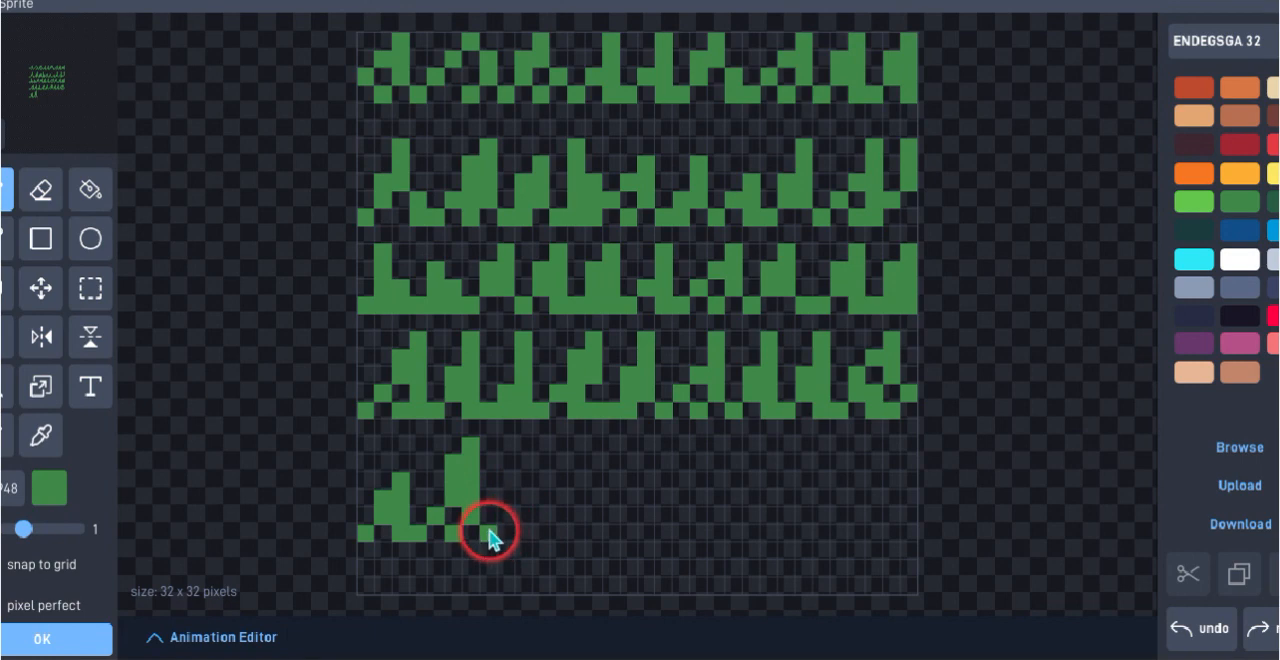
pyautogui.click(508, 516)
pyautogui.click(520, 503)
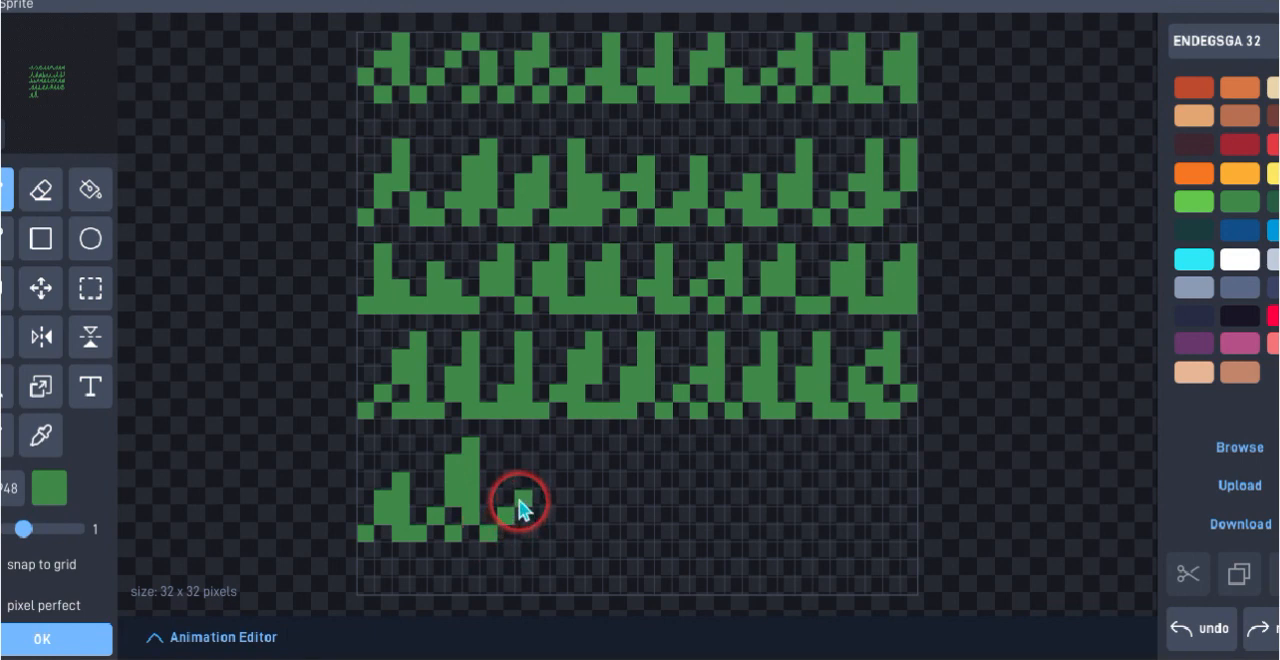
pyautogui.click(509, 500)
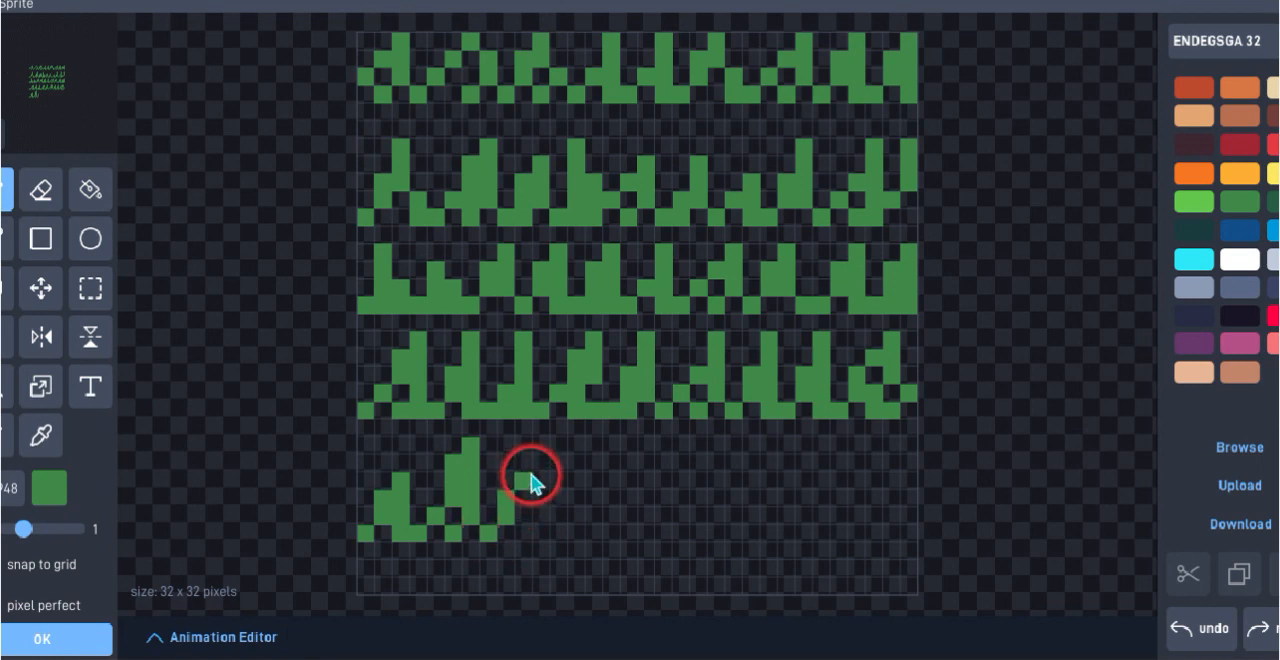
pyautogui.click(531, 483)
pyautogui.click(537, 463)
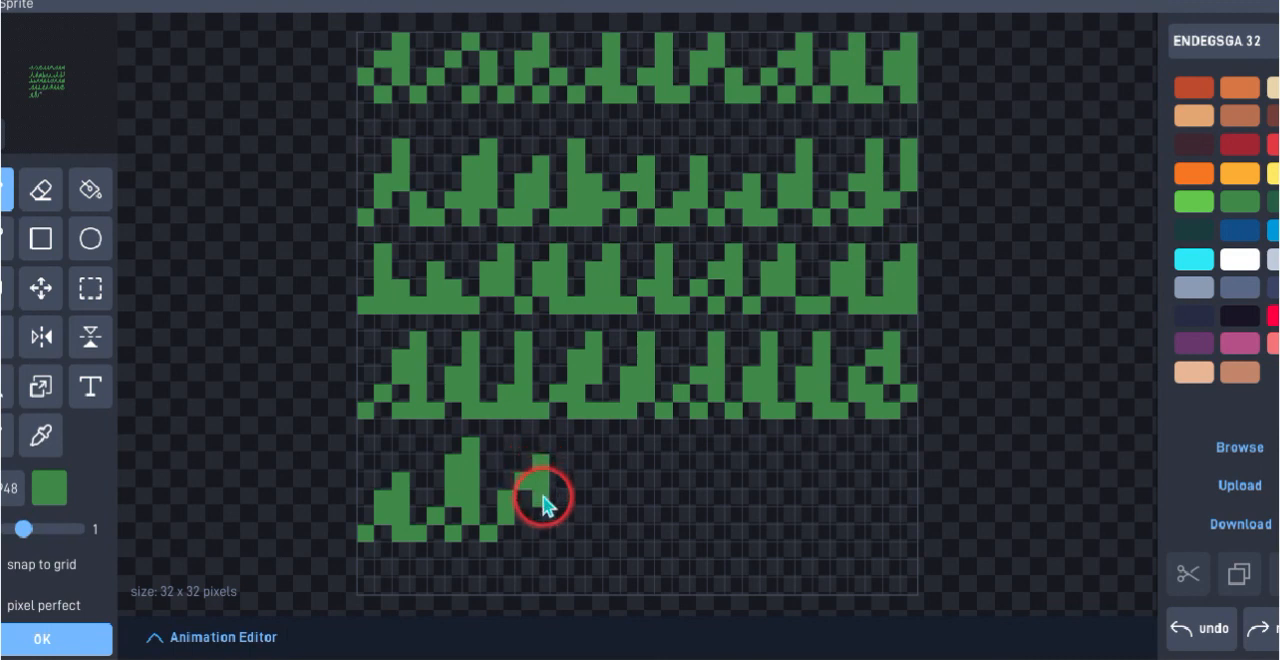
pyautogui.click(543, 503)
pyautogui.click(543, 514)
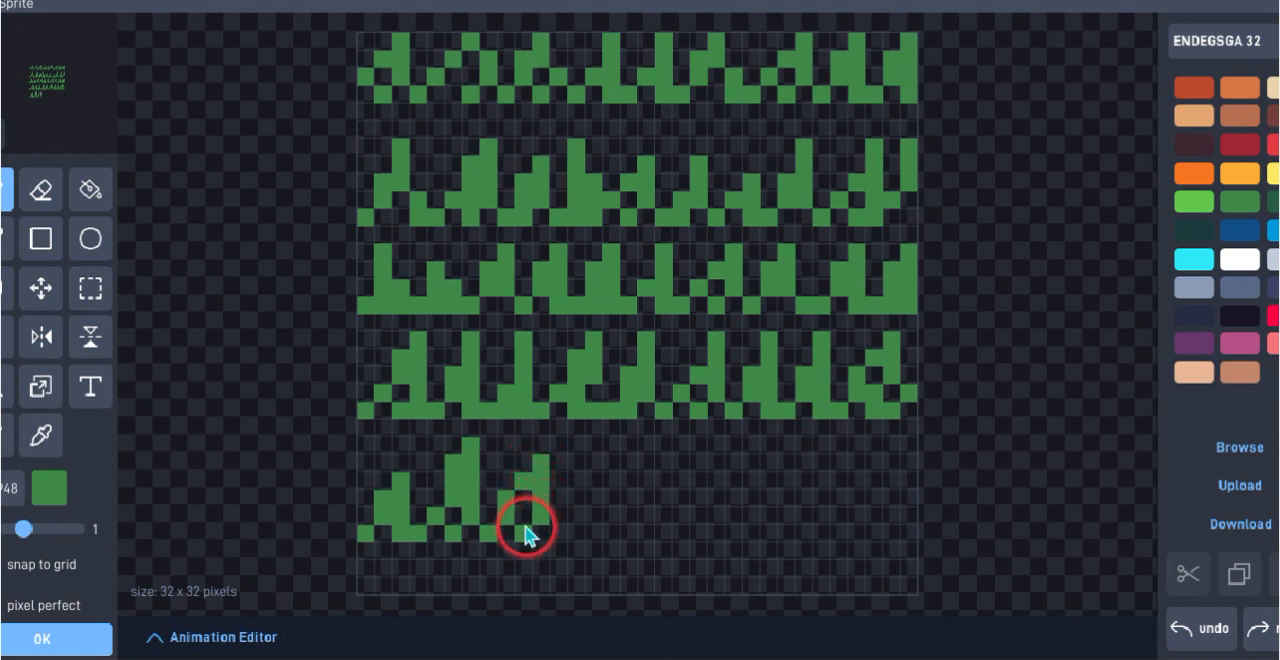
pyautogui.click(527, 530)
# Extend the fifth grass row with a fourth stepped dark green blade, five pixels high
pyautogui.click(564, 528)
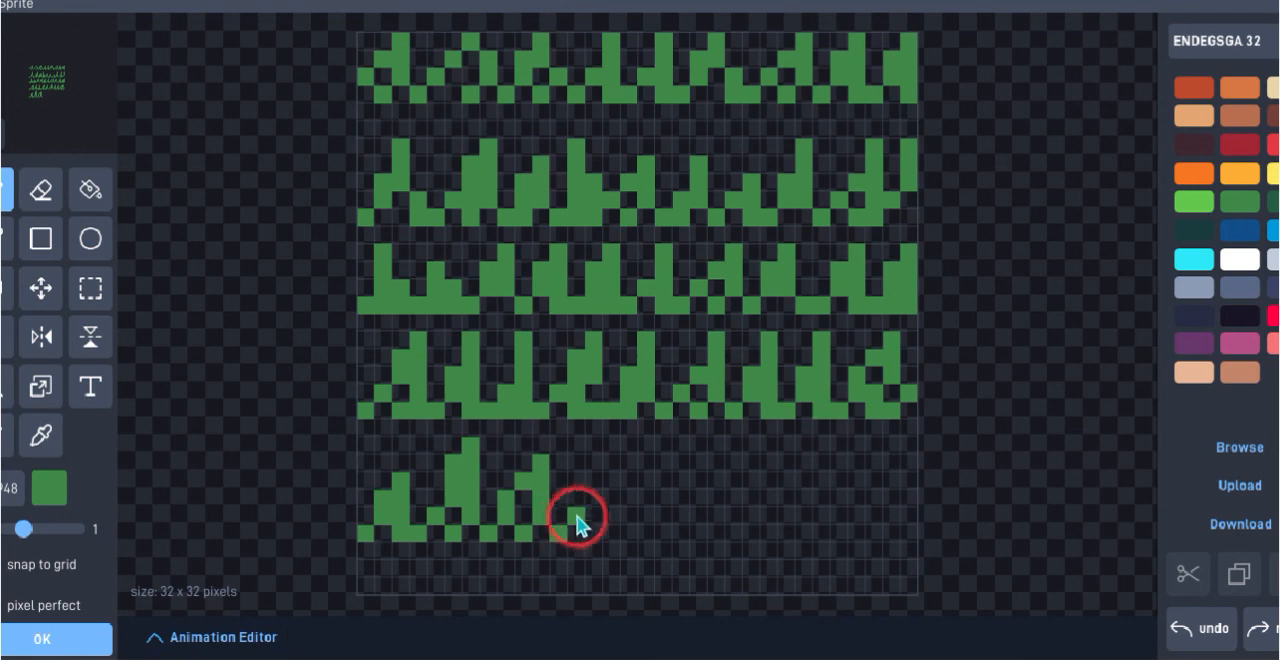
pyautogui.click(580, 519)
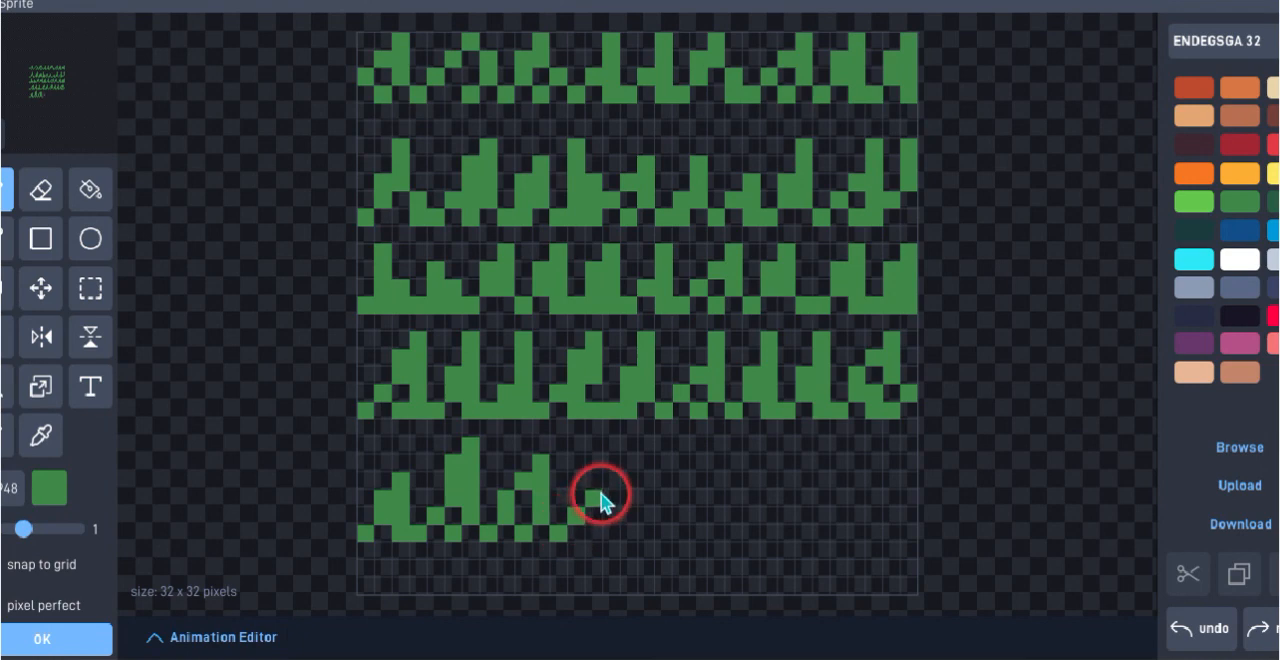
pyautogui.click(604, 482)
pyautogui.click(614, 463)
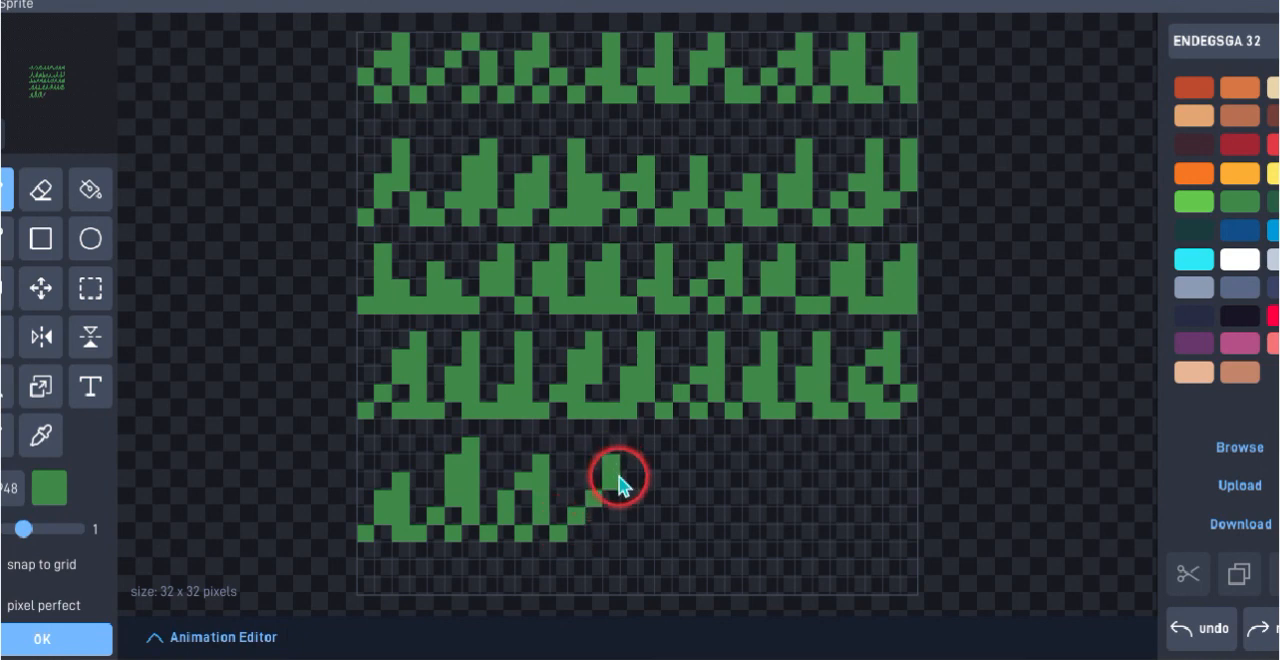
pyautogui.click(598, 530)
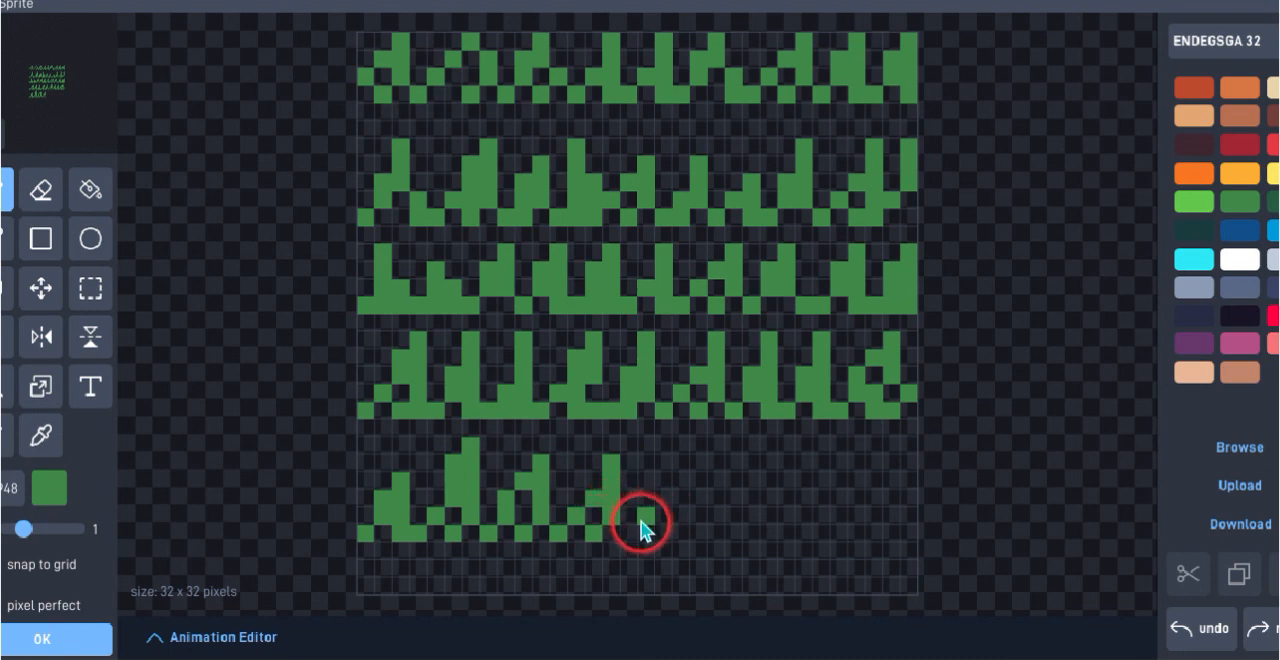
# Paint a fifth blade in the fifth grass row, six pixels high, with a stepped left side and a wide base
pyautogui.click(631, 528)
pyautogui.click(648, 527)
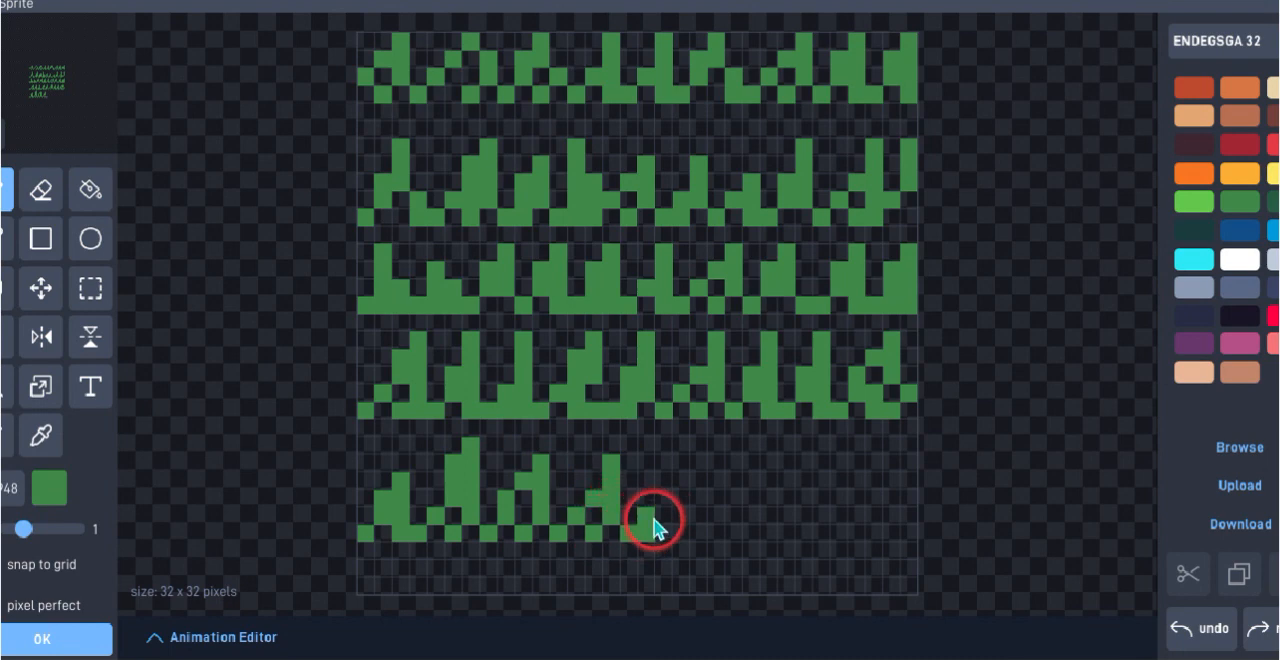
pyautogui.click(650, 515)
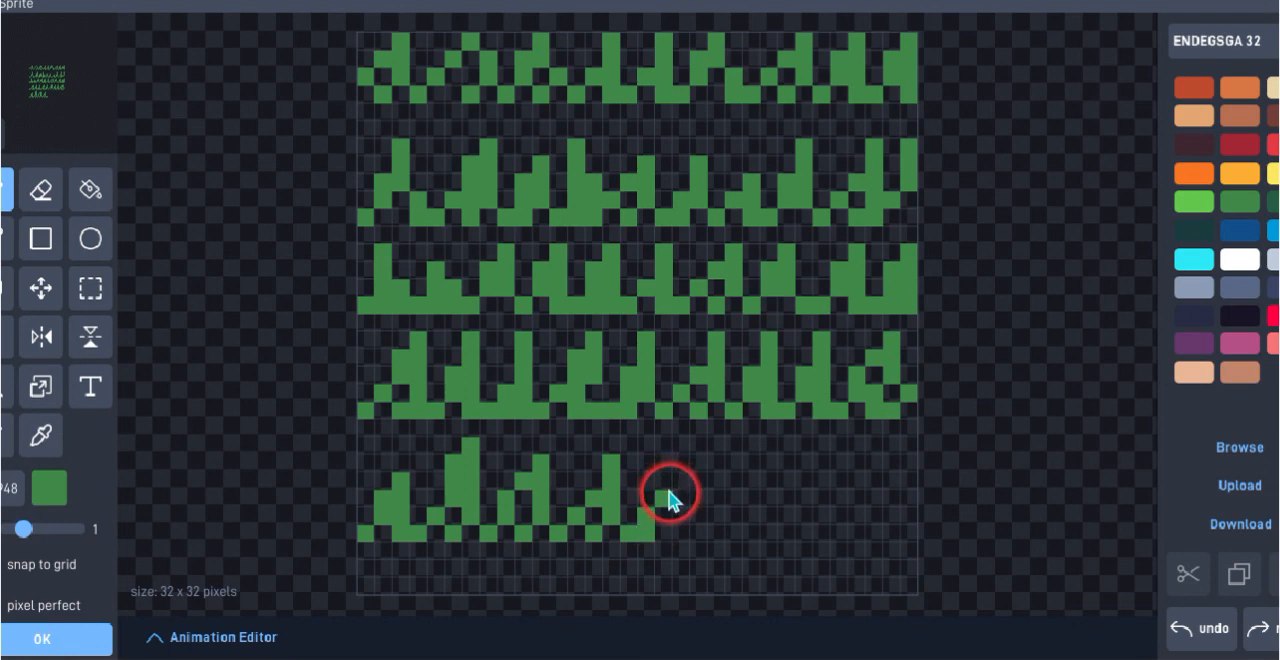
pyautogui.click(669, 493)
pyautogui.click(668, 482)
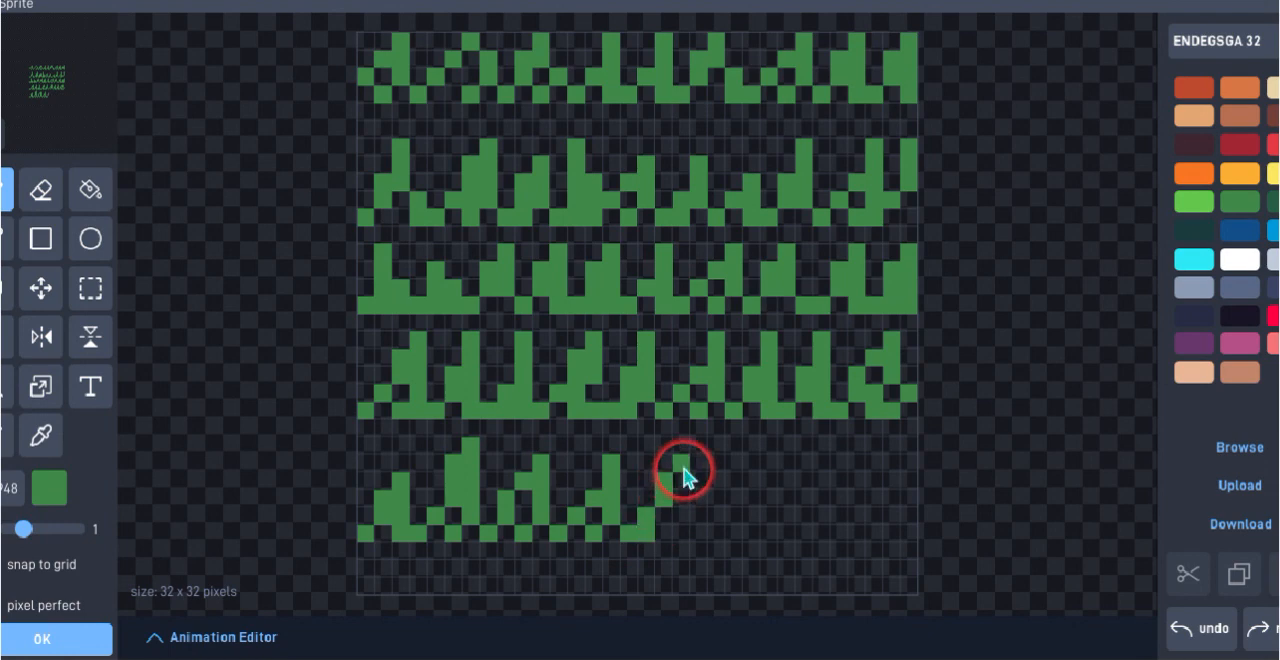
pyautogui.click(682, 465)
pyautogui.click(681, 445)
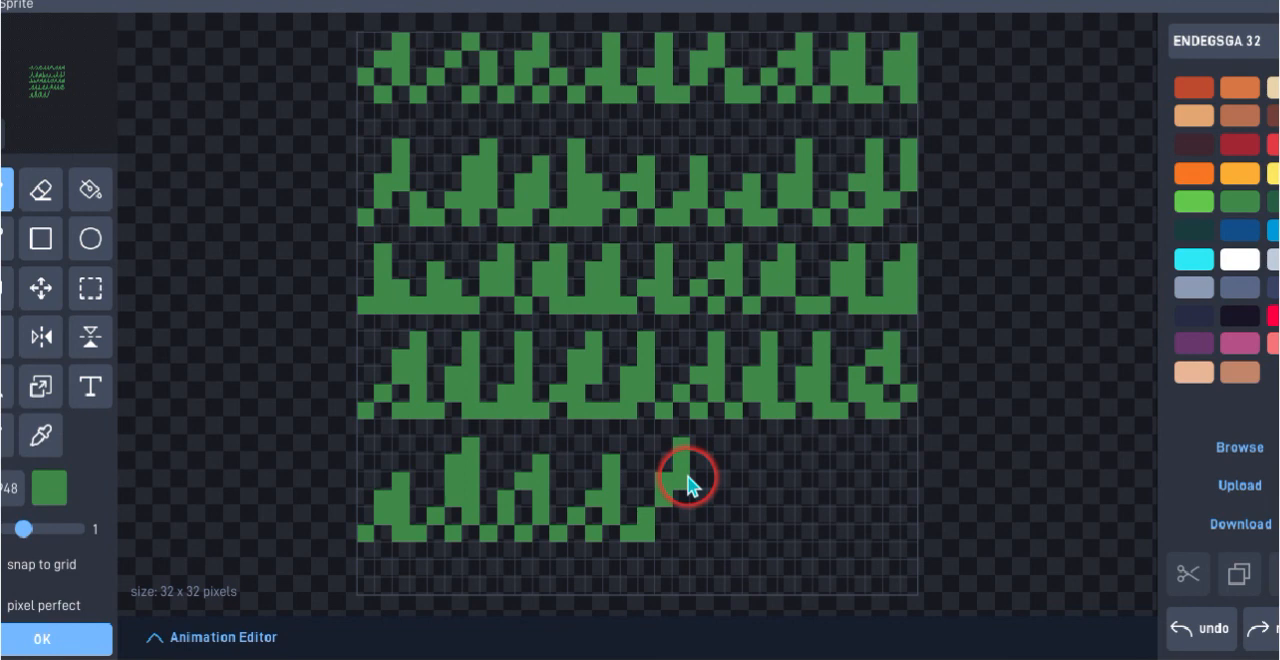
pyautogui.click(688, 478)
pyautogui.click(687, 499)
pyautogui.click(686, 517)
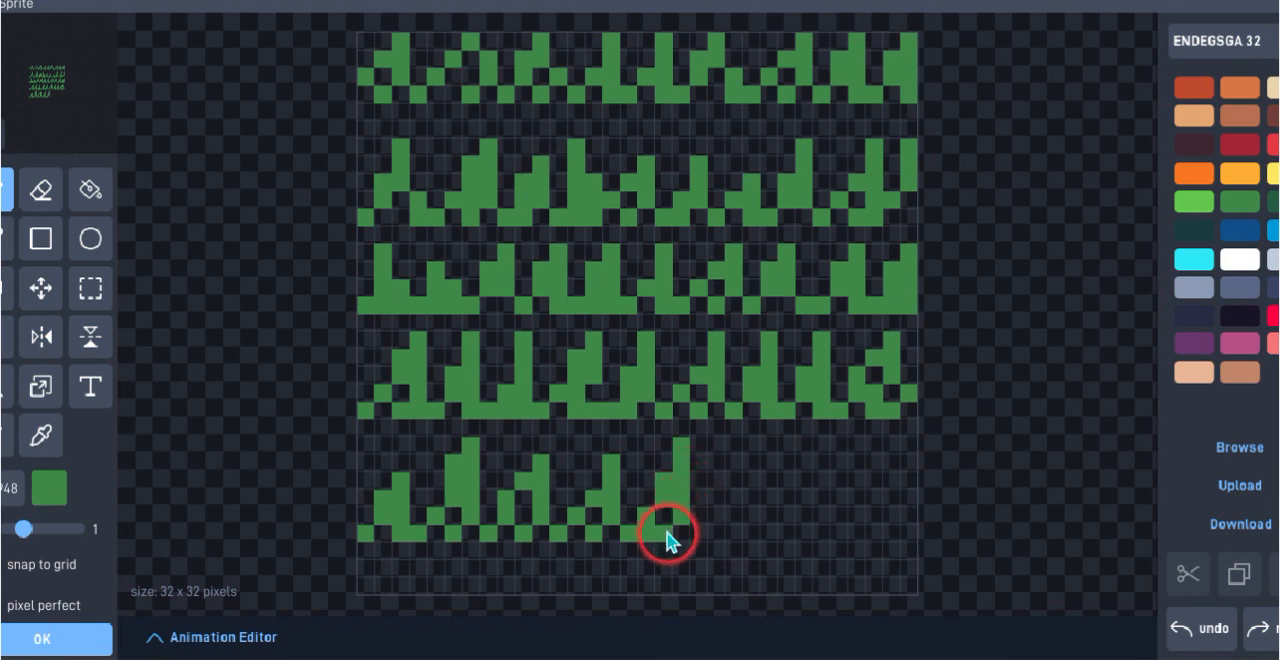
pyautogui.click(668, 533)
# Add a narrow sixth blade, six pixels high, to the fifth grass row
pyautogui.click(701, 529)
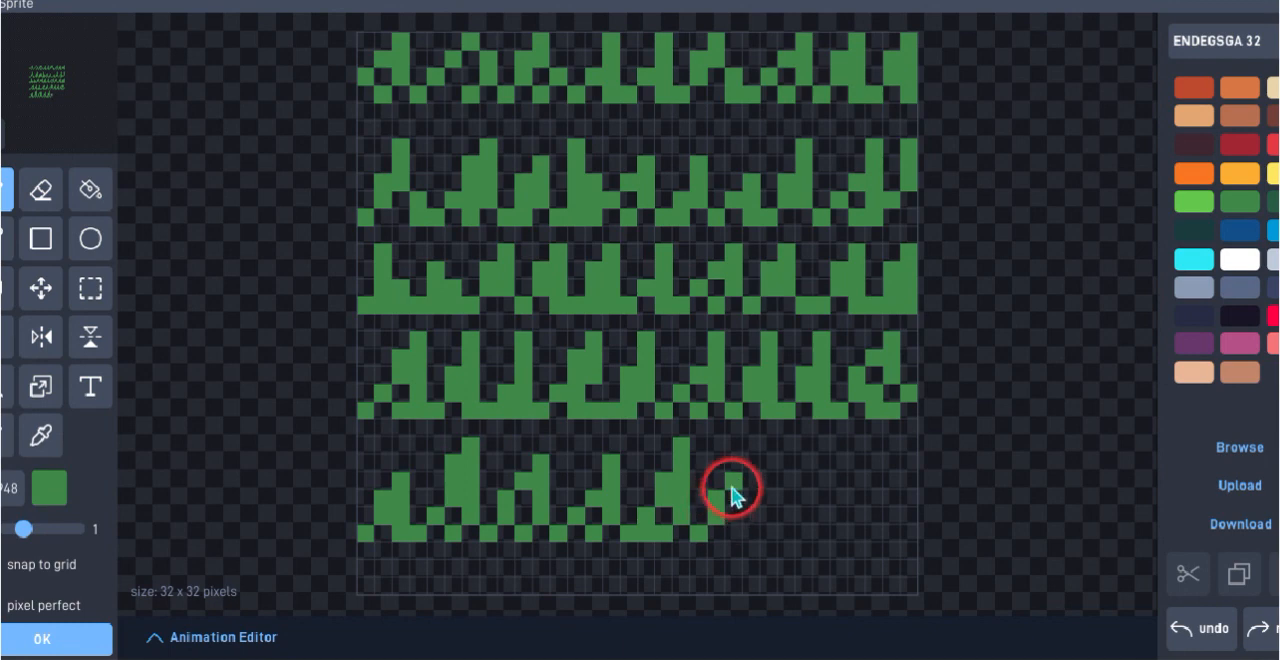
pyautogui.click(737, 482)
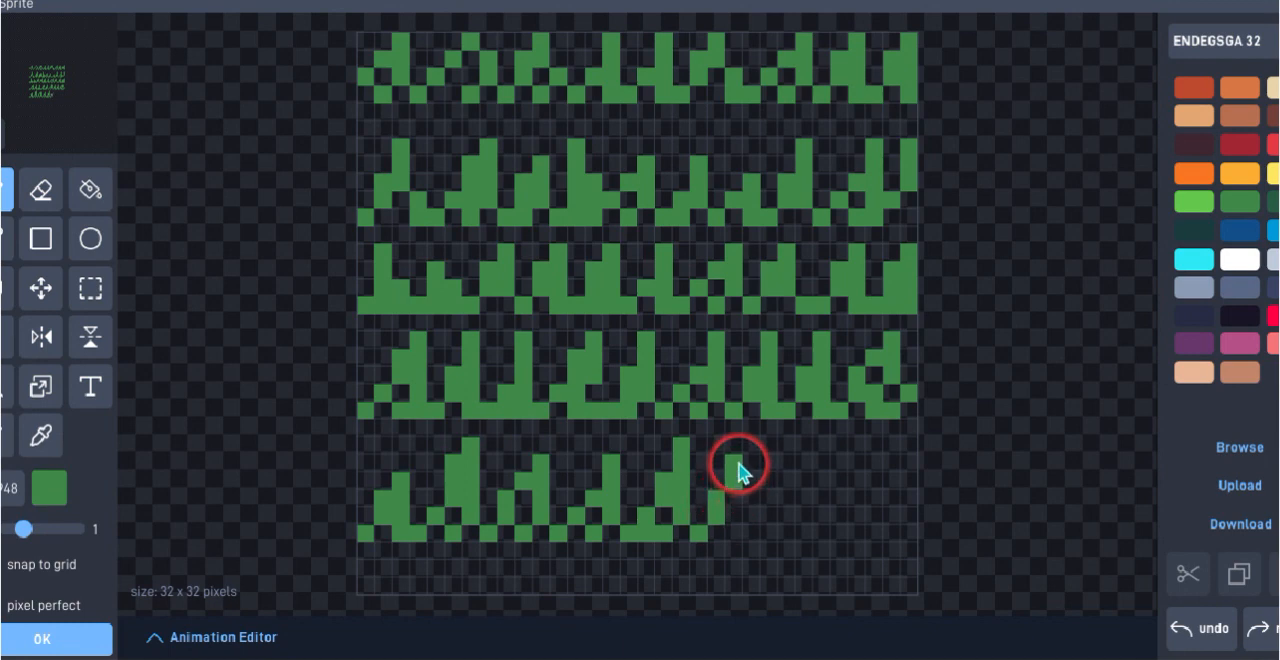
pyautogui.click(738, 462)
pyautogui.click(732, 447)
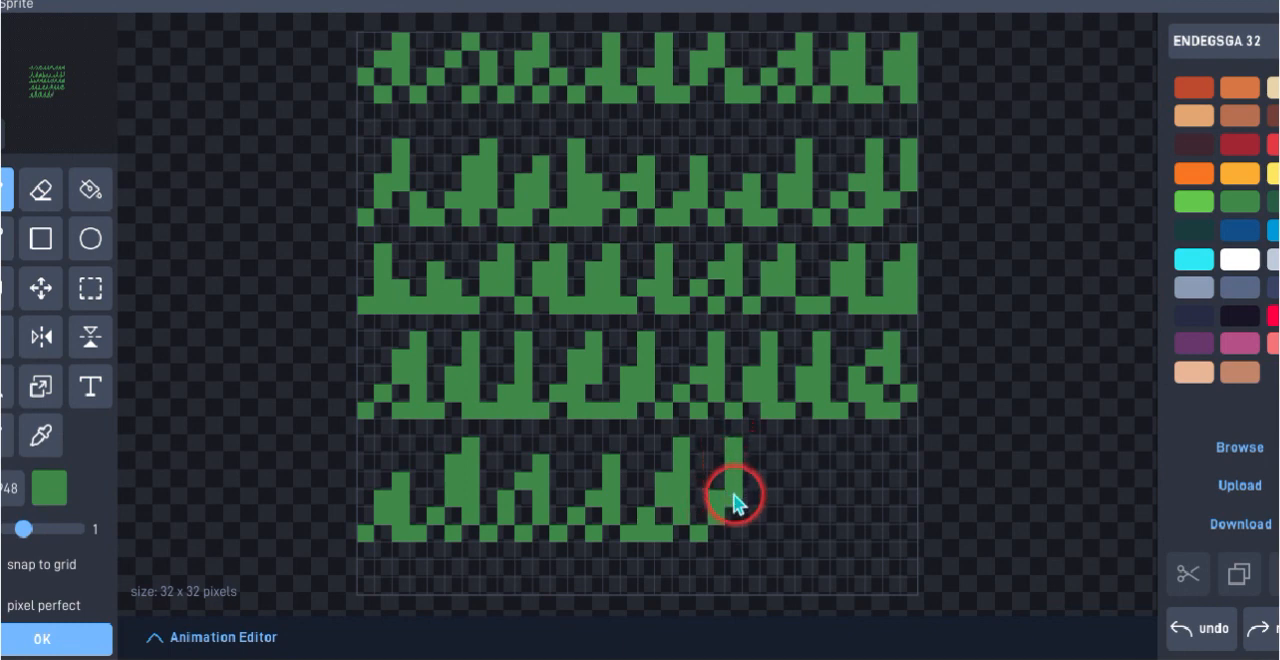
pyautogui.click(735, 508)
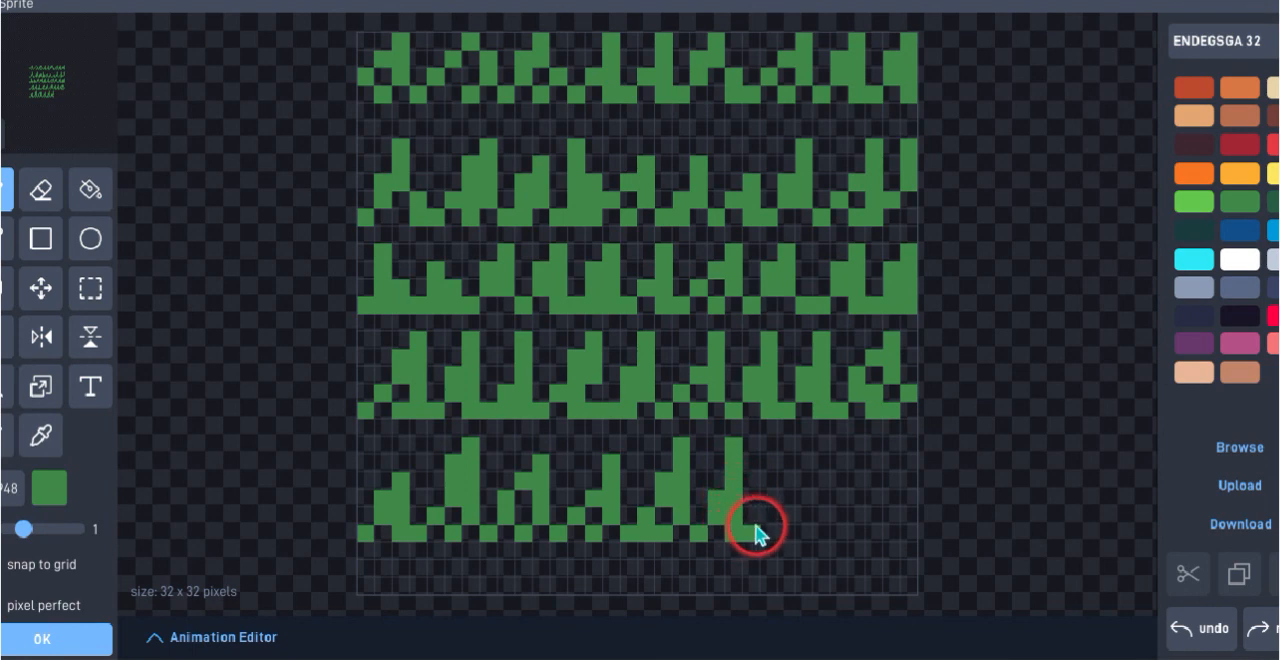
# Continue the fifth grass row to the canvas's right edge with two six-pixel-high blades and a four-pixel-high partial blade
pyautogui.click(756, 526)
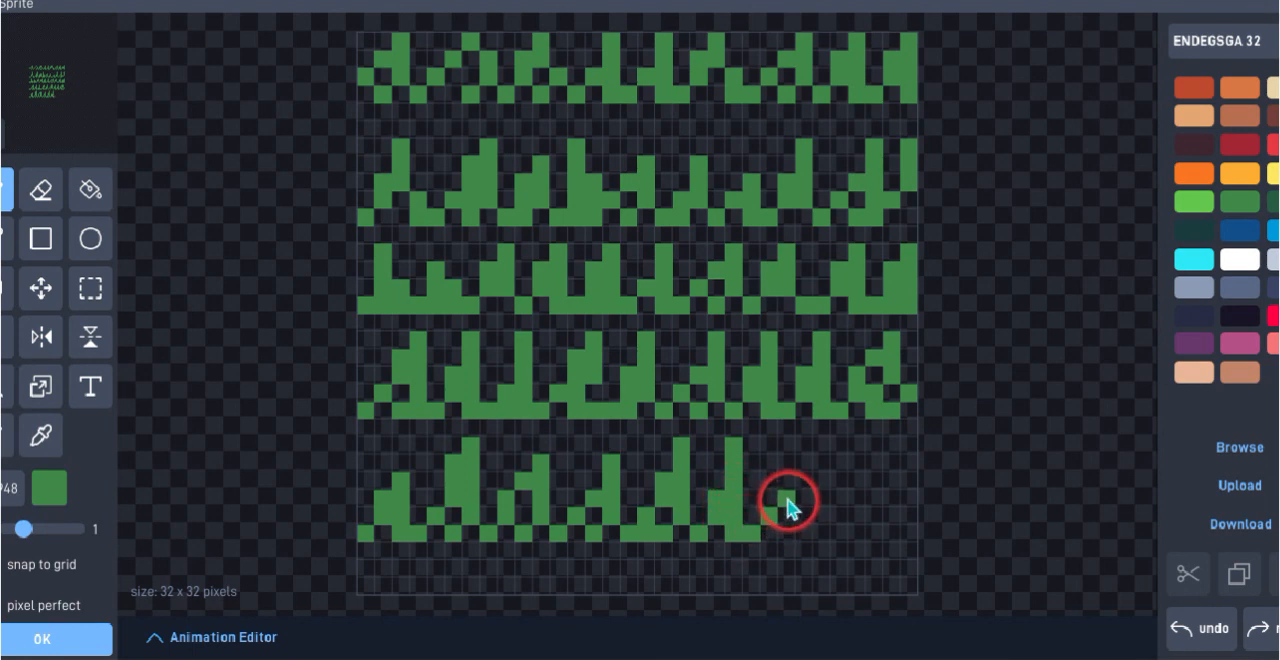
pyautogui.click(769, 514)
pyautogui.click(797, 488)
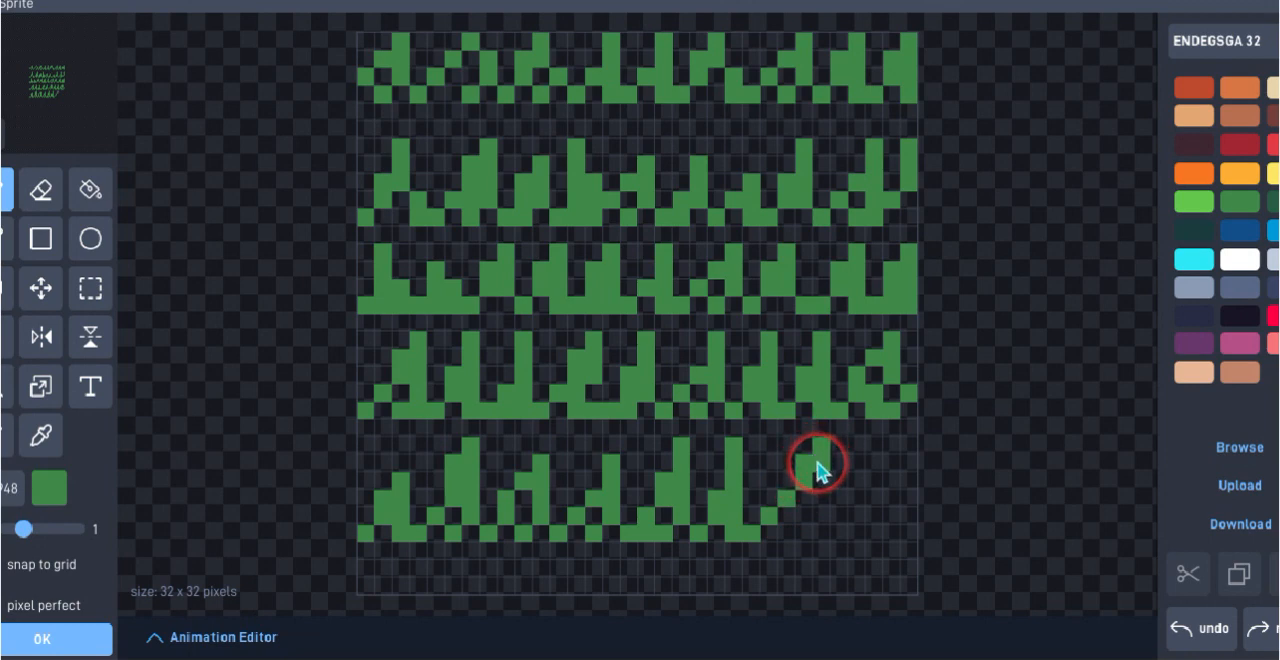
pyautogui.moveTo(817, 463); pyautogui.dragTo(825, 515)
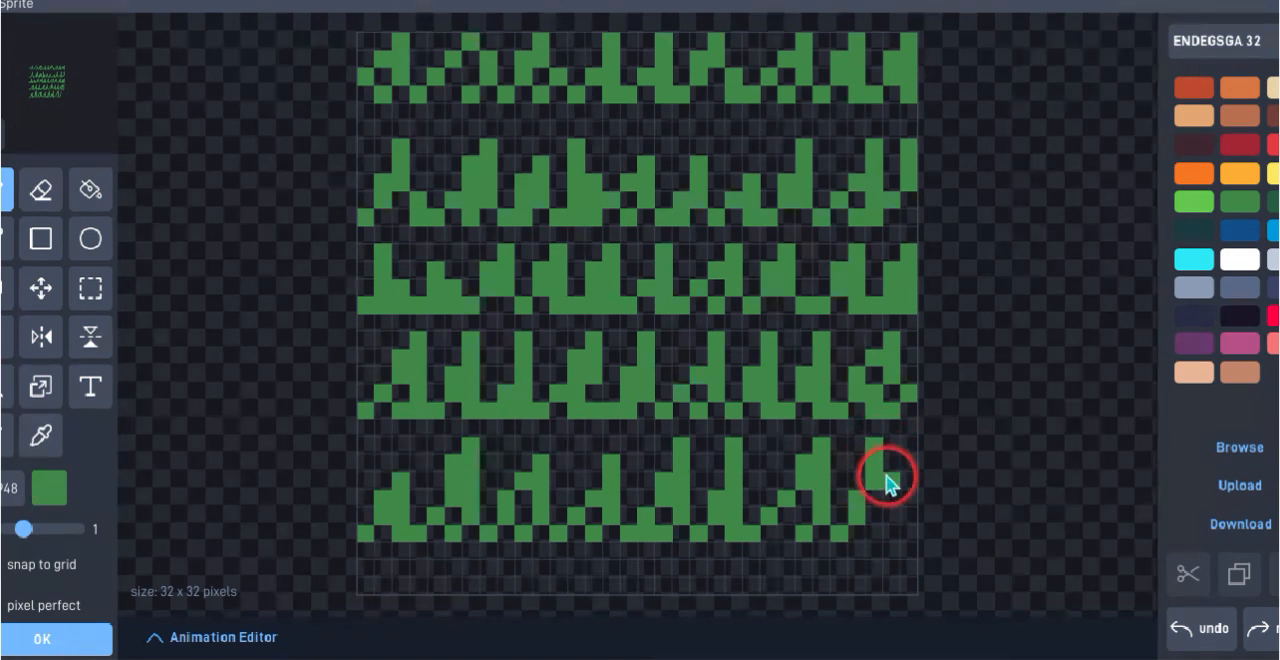
pyautogui.moveTo(881, 500)
pyautogui.mouseDown()
pyautogui.moveTo(883, 530)
pyautogui.moveTo(908, 487)
pyautogui.mouseUp()
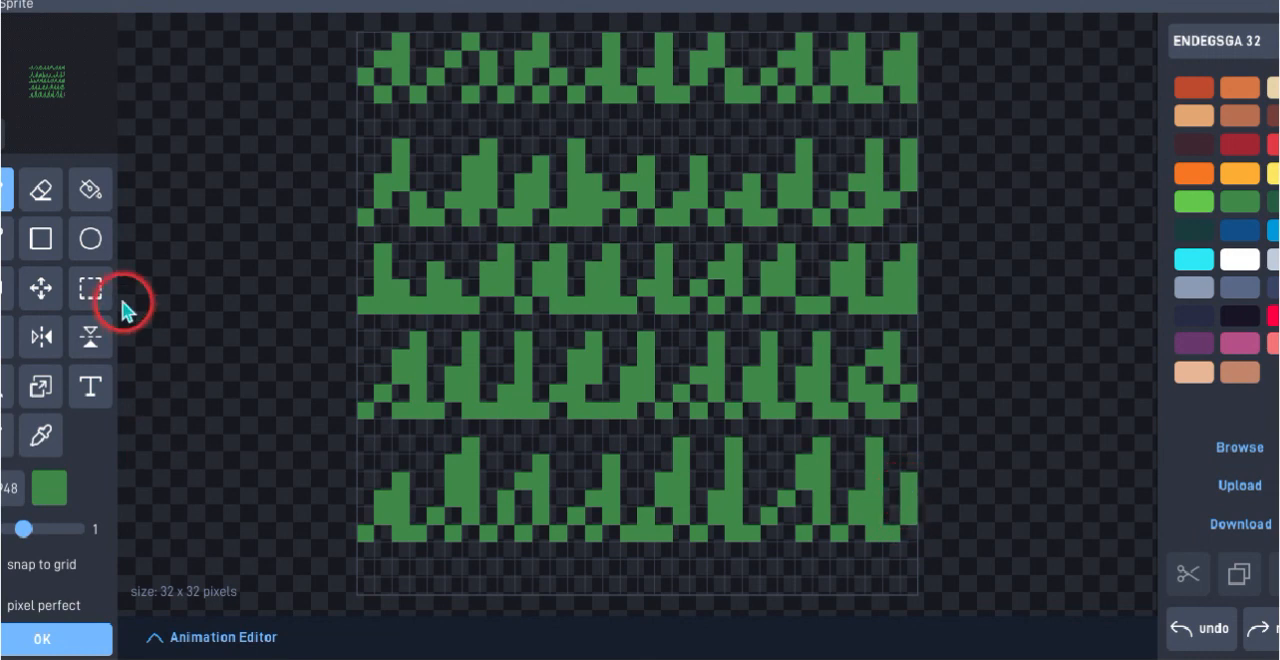
# Fill the empty strip beneath the fifth grass row with dark green
pyautogui.click(92, 189)
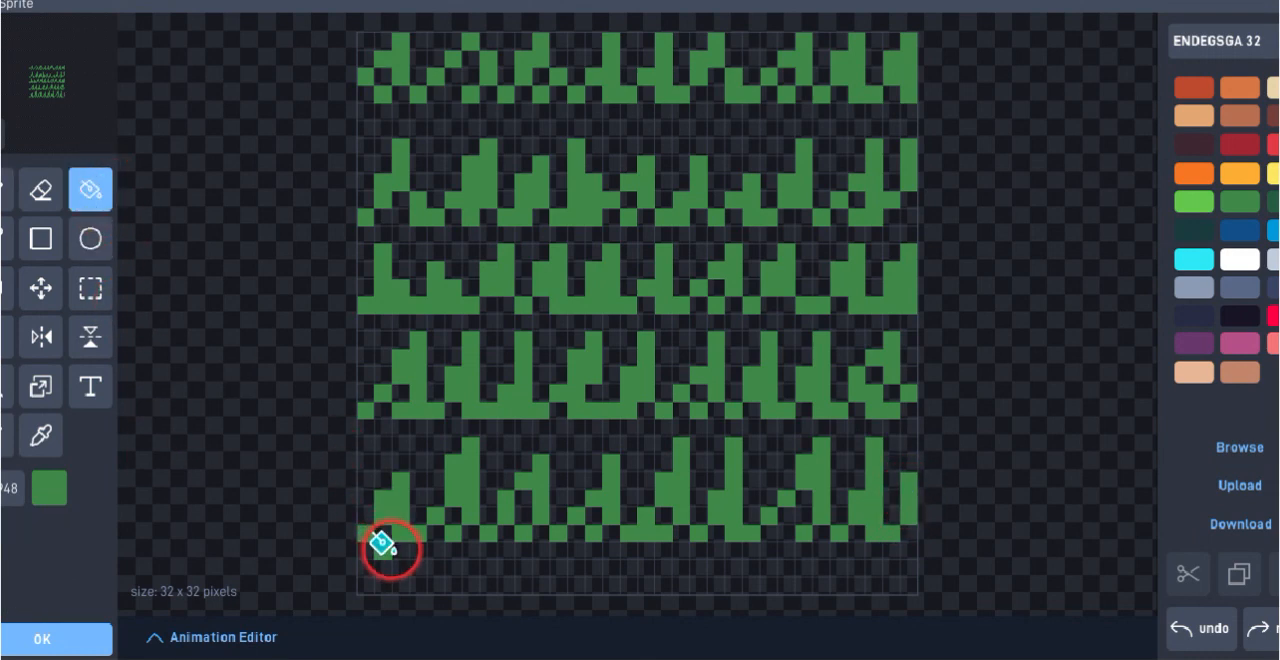
pyautogui.click(410, 575)
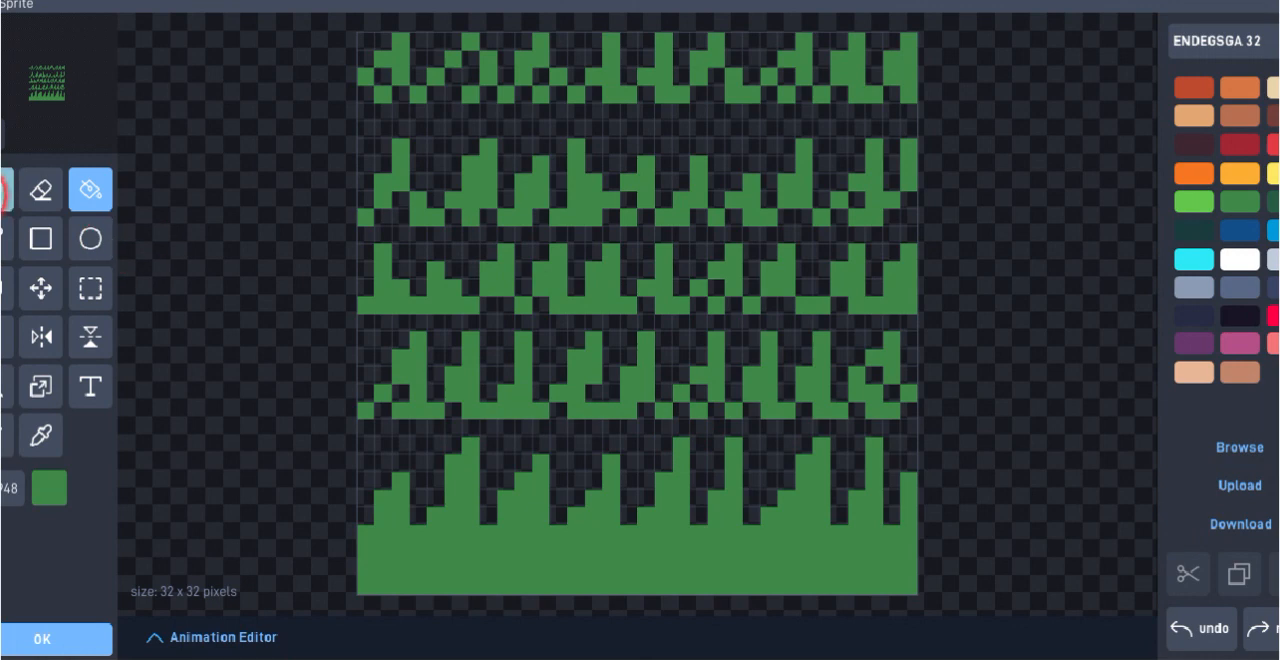
# Paint over the gaps along the fourth grass row's base with dark green, giving it a solid band with an uneven underside
pyautogui.click(4, 188)
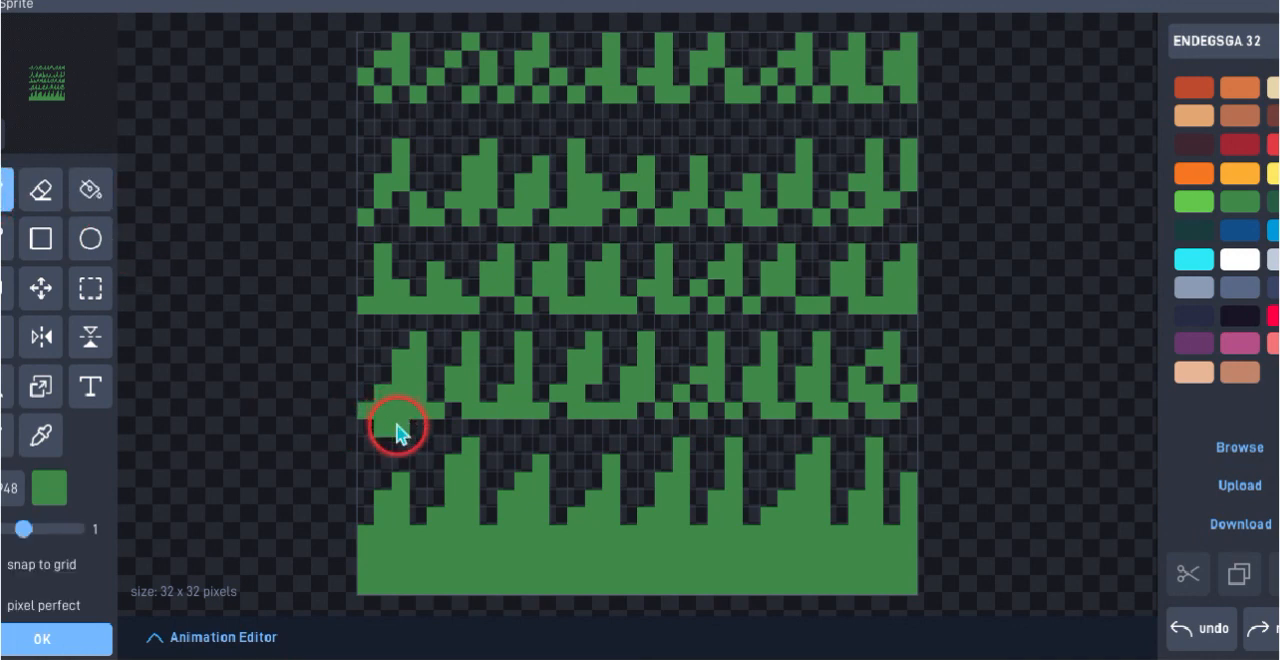
pyautogui.moveTo(370, 437)
pyautogui.mouseDown()
pyautogui.moveTo(448, 409)
pyautogui.moveTo(450, 425)
pyautogui.moveTo(555, 409)
pyautogui.moveTo(557, 426)
pyautogui.moveTo(544, 427)
pyautogui.moveTo(675, 428)
pyautogui.mouseUp()
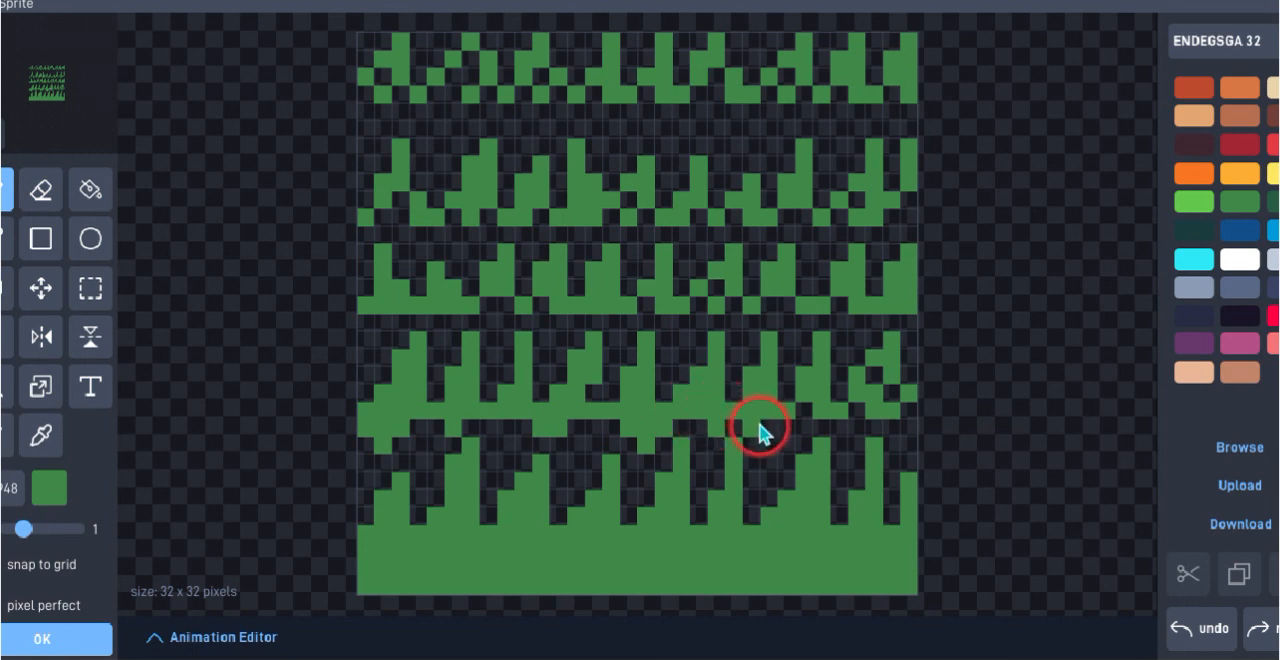
pyautogui.click(852, 411)
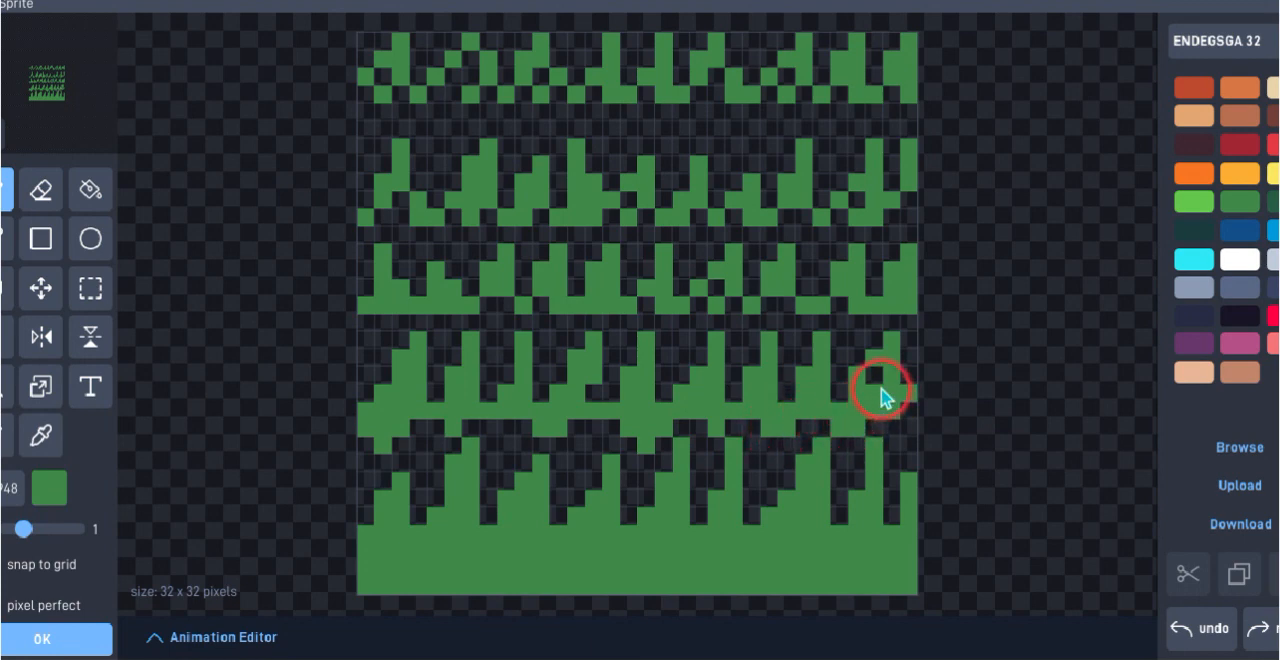
# Paint over the gaps along the bases of the upper three grass rows with the grass green, giving them solid bands with uneven undersides
pyautogui.click(873, 377)
pyautogui.click(906, 415)
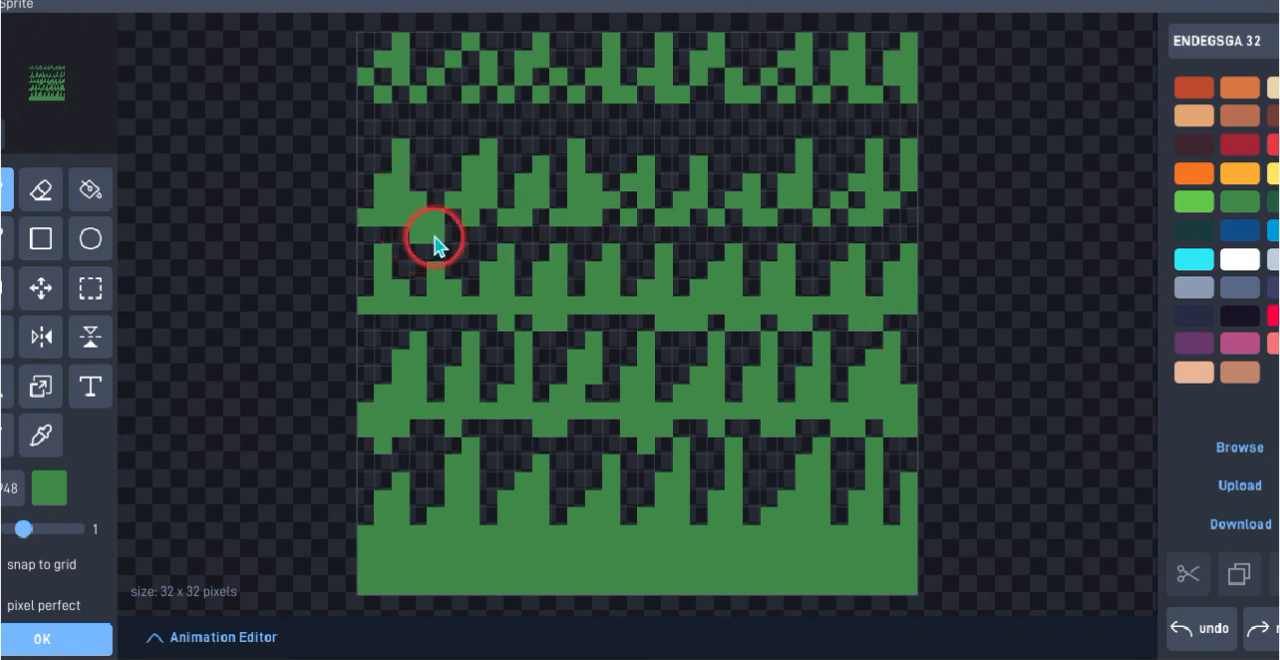
pyautogui.click(487, 234)
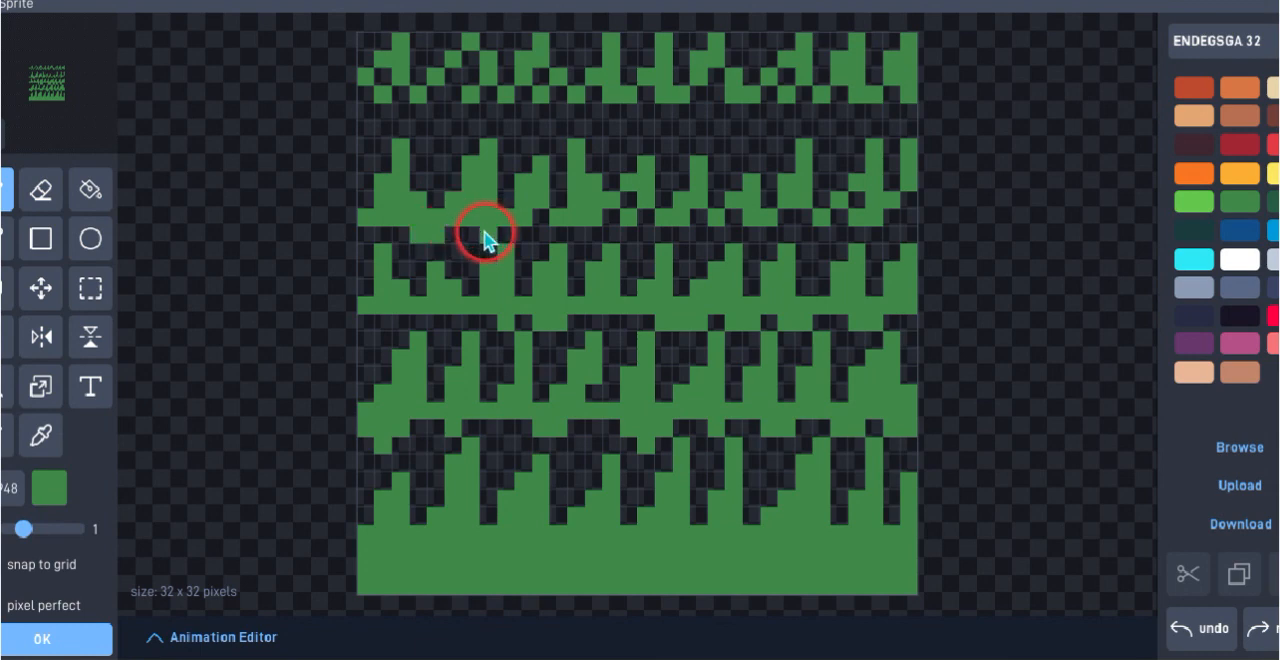
pyautogui.click(530, 231)
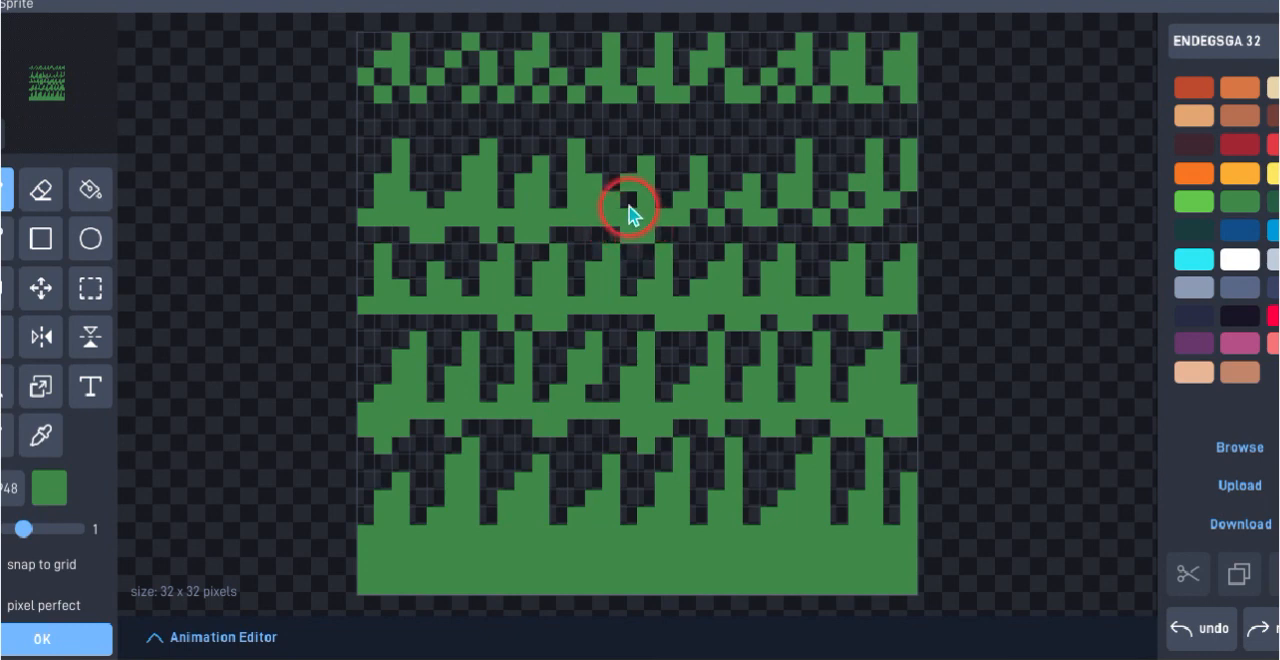
pyautogui.moveTo(628, 212)
pyautogui.mouseDown()
pyautogui.moveTo(700, 231)
pyautogui.moveTo(688, 227)
pyautogui.moveTo(800, 213)
pyautogui.moveTo(829, 233)
pyautogui.moveTo(853, 197)
pyautogui.moveTo(908, 209)
pyautogui.moveTo(907, 187)
pyautogui.moveTo(885, 227)
pyautogui.moveTo(873, 103)
pyautogui.moveTo(906, 100)
pyautogui.moveTo(845, 102)
pyautogui.moveTo(789, 82)
pyautogui.moveTo(791, 114)
pyautogui.moveTo(767, 97)
pyautogui.moveTo(755, 113)
pyautogui.moveTo(766, 124)
pyautogui.moveTo(766, 106)
pyautogui.moveTo(757, 118)
pyautogui.moveTo(773, 128)
pyautogui.moveTo(710, 111)
pyautogui.moveTo(720, 84)
pyautogui.moveTo(686, 133)
pyautogui.moveTo(649, 106)
pyautogui.moveTo(700, 114)
pyautogui.moveTo(620, 122)
pyautogui.moveTo(593, 104)
pyautogui.moveTo(568, 125)
pyautogui.moveTo(547, 120)
pyautogui.moveTo(530, 68)
pyautogui.moveTo(518, 112)
pyautogui.moveTo(489, 95)
pyautogui.moveTo(454, 109)
pyautogui.moveTo(469, 63)
pyautogui.moveTo(437, 97)
pyautogui.mouseUp()
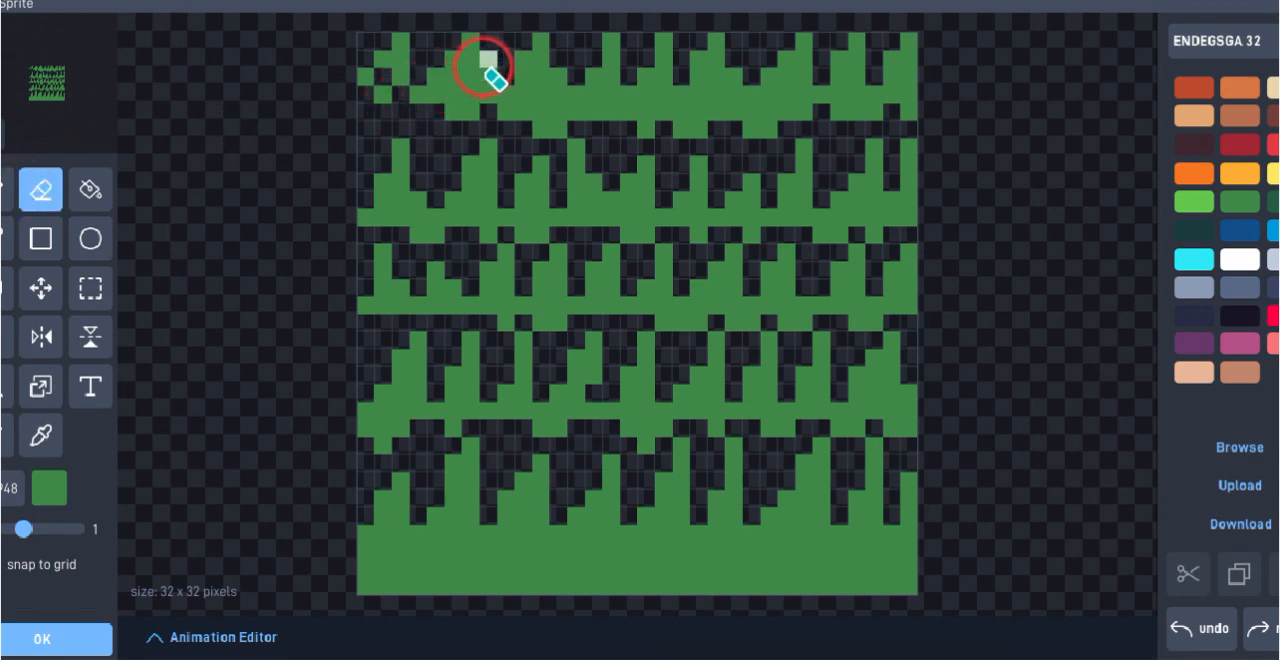
# Erase excess pixels from the first grass row's second blade and paint the remaining base gaps at that row's left end grass green
pyautogui.click(485, 62)
pyautogui.click(471, 78)
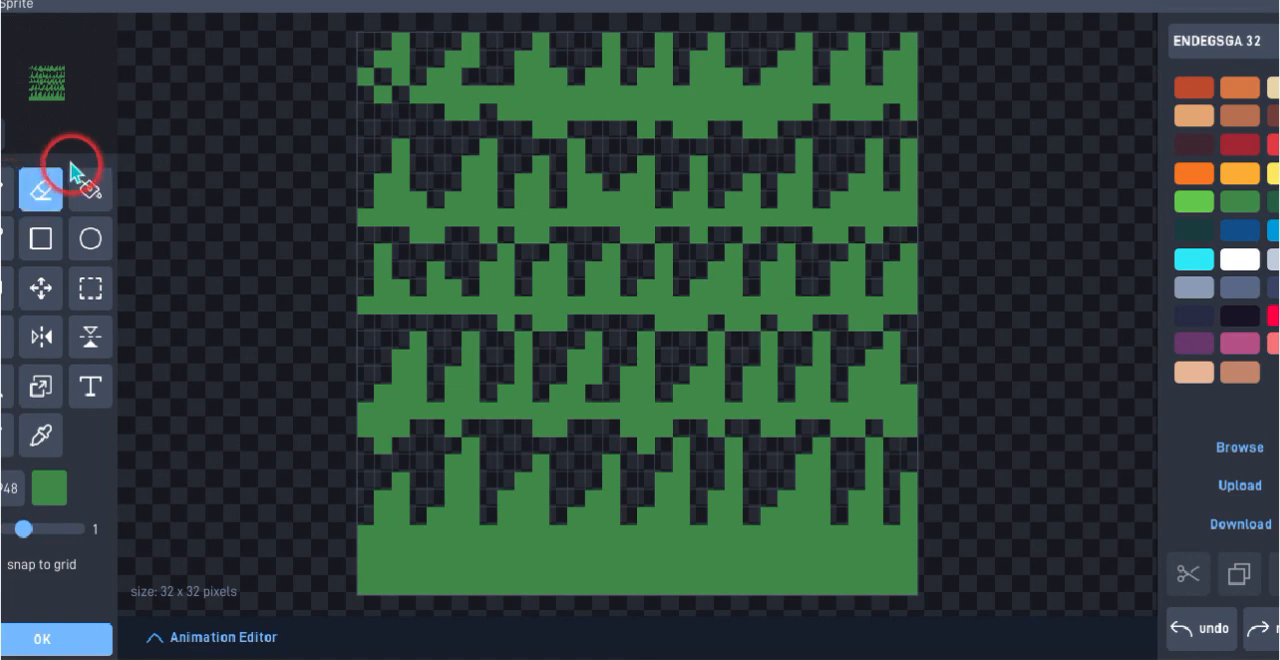
pyautogui.click(8, 188)
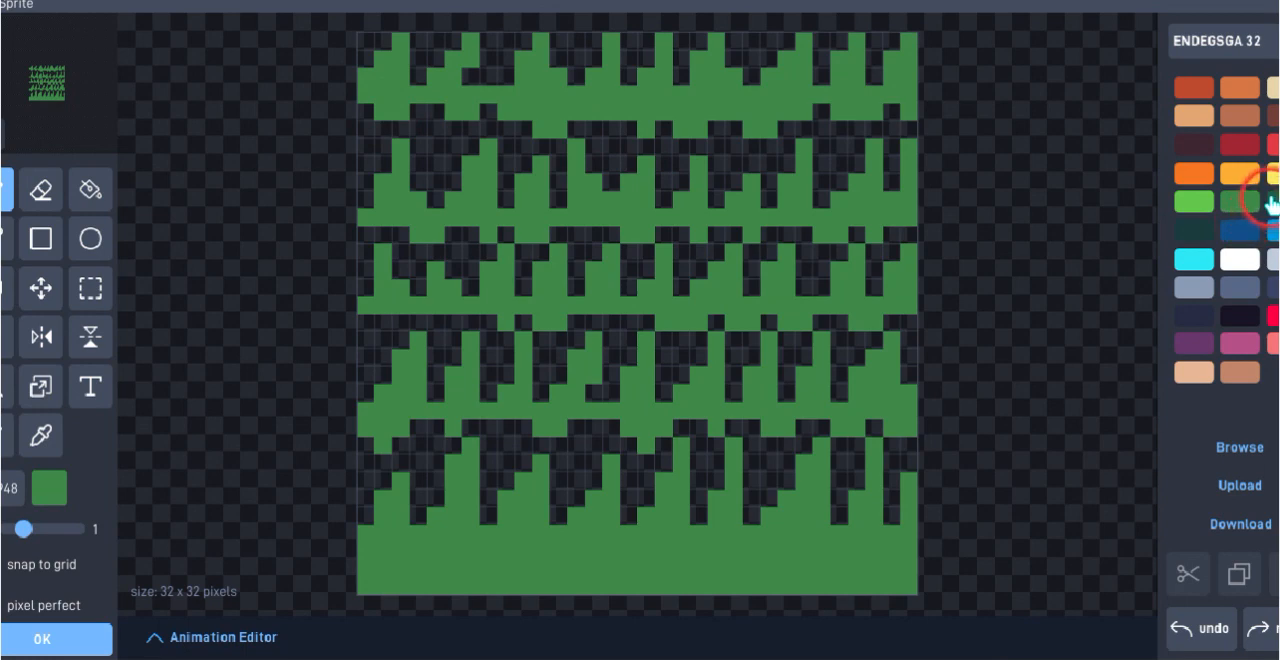
# Fill the transparent gaps between the first and second grass rows with a deeper green using the paint bucket
pyautogui.click(1270, 203)
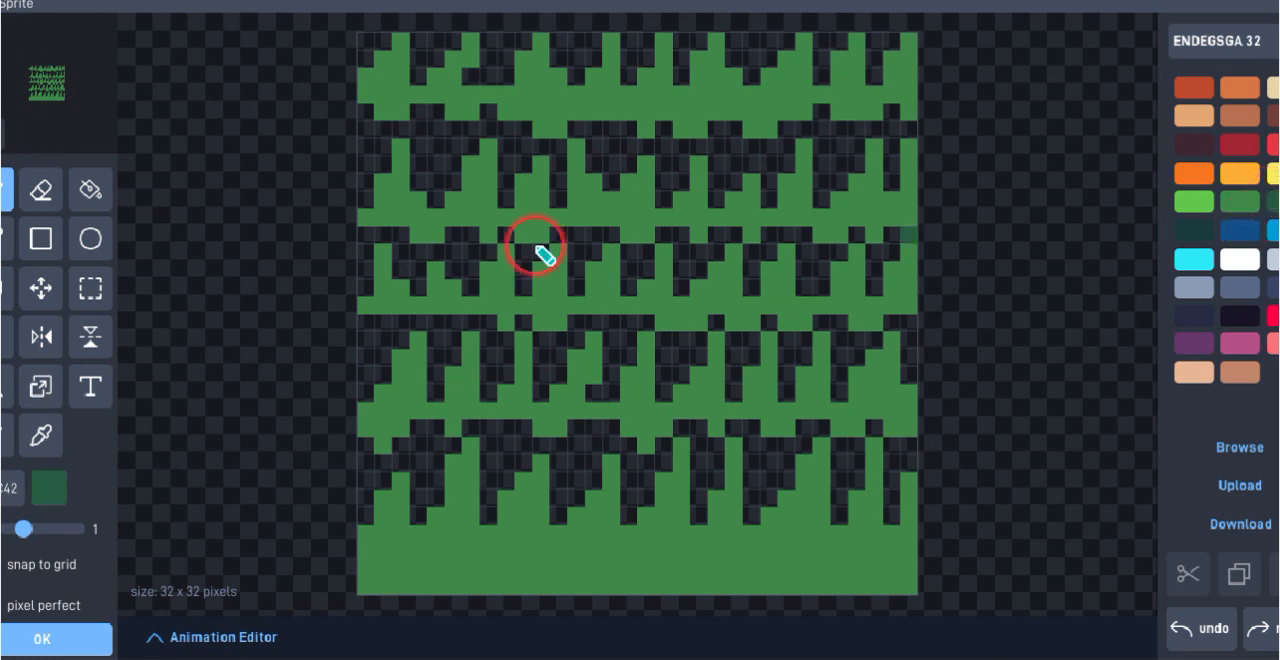
pyautogui.click(92, 190)
pyautogui.click(418, 175)
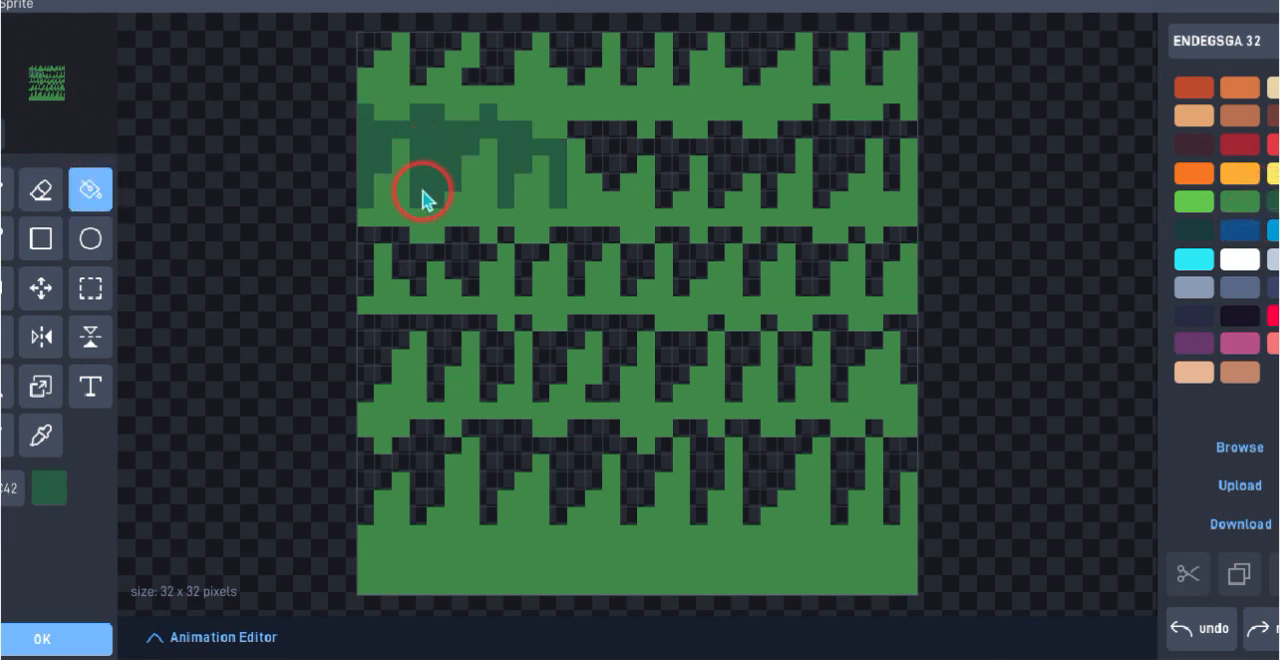
pyautogui.click(610, 152)
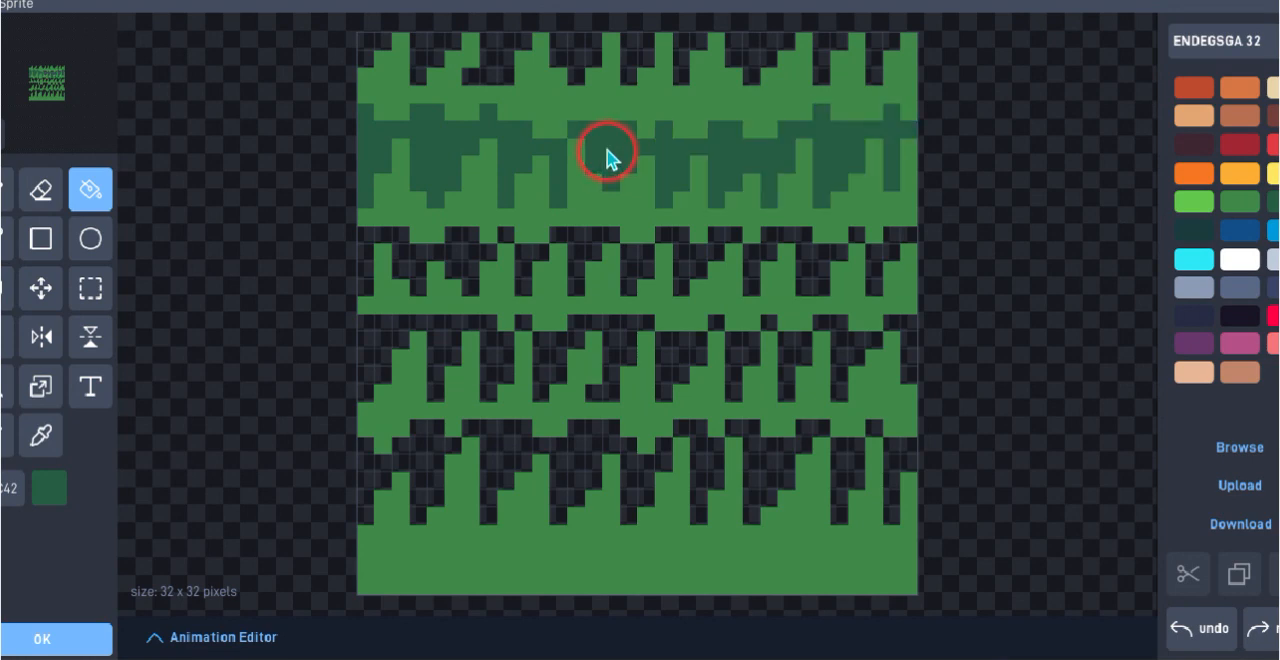
# Fill the transparent gaps between the second and third grass rows with the deeper green
pyautogui.click(585, 256)
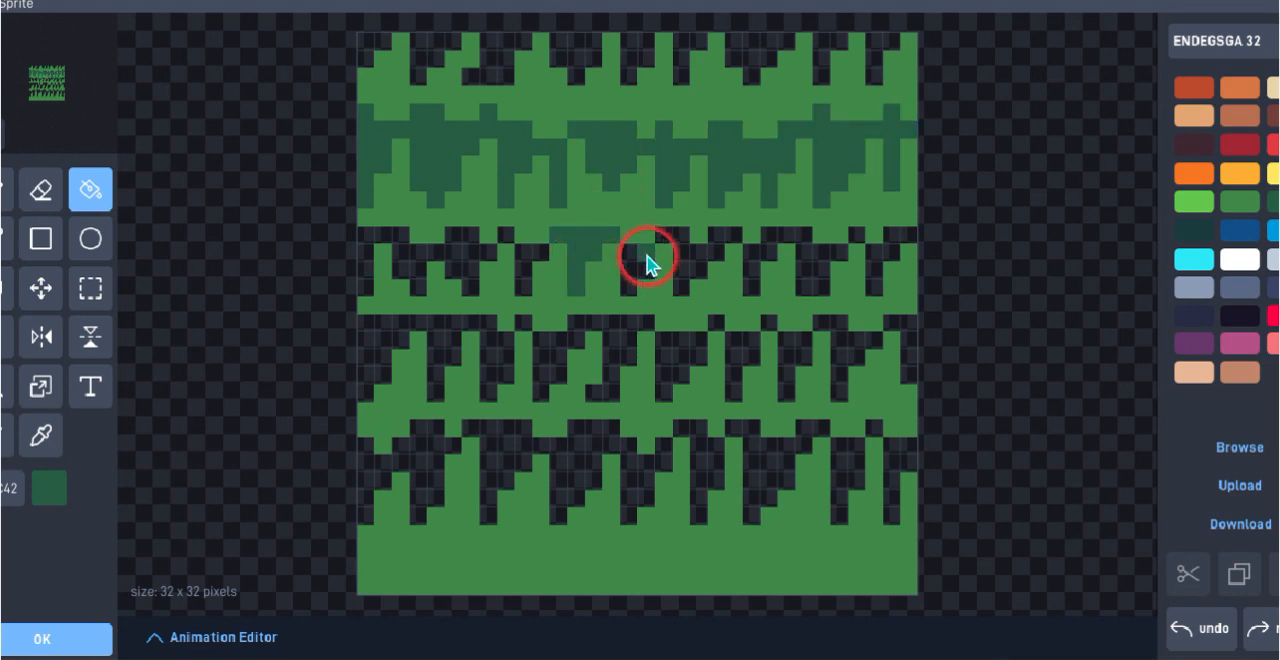
pyautogui.click(681, 259)
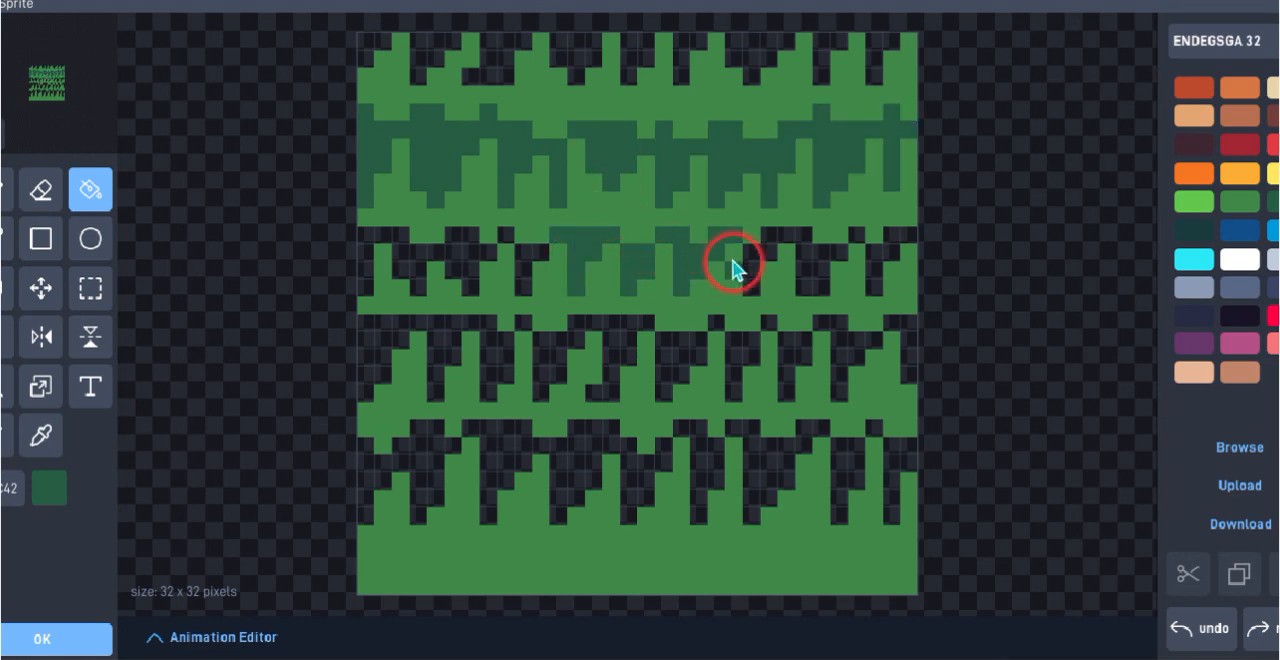
pyautogui.click(750, 265)
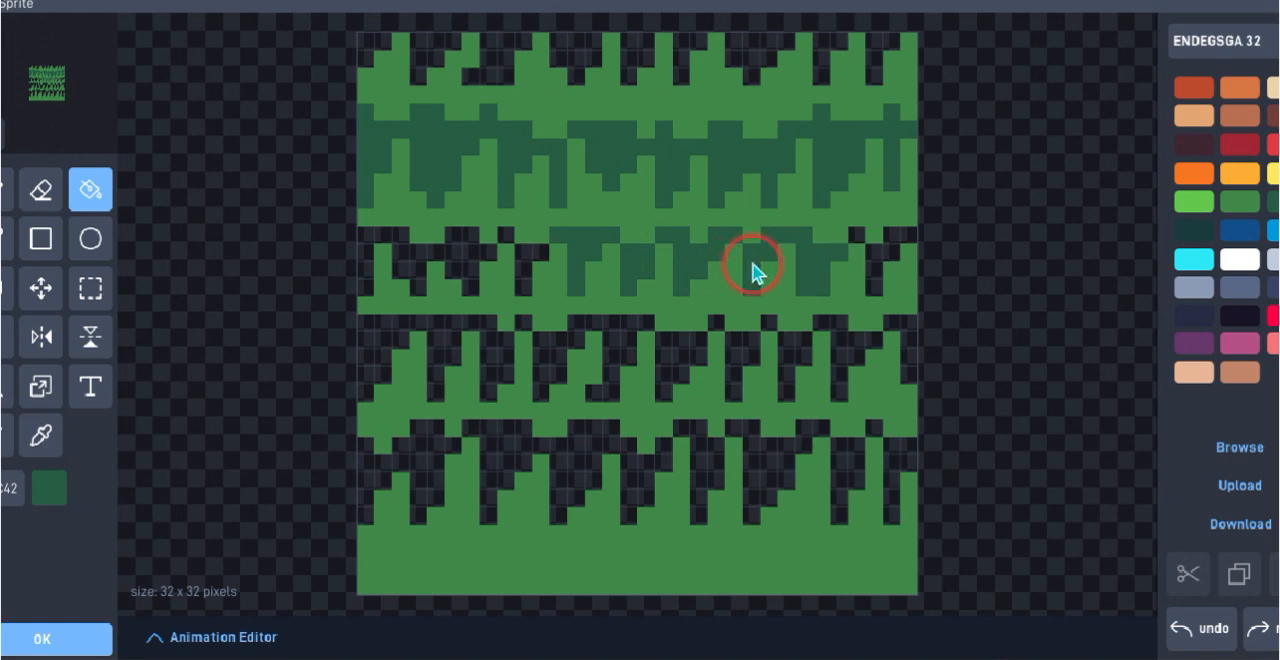
pyautogui.click(872, 262)
pyautogui.click(528, 280)
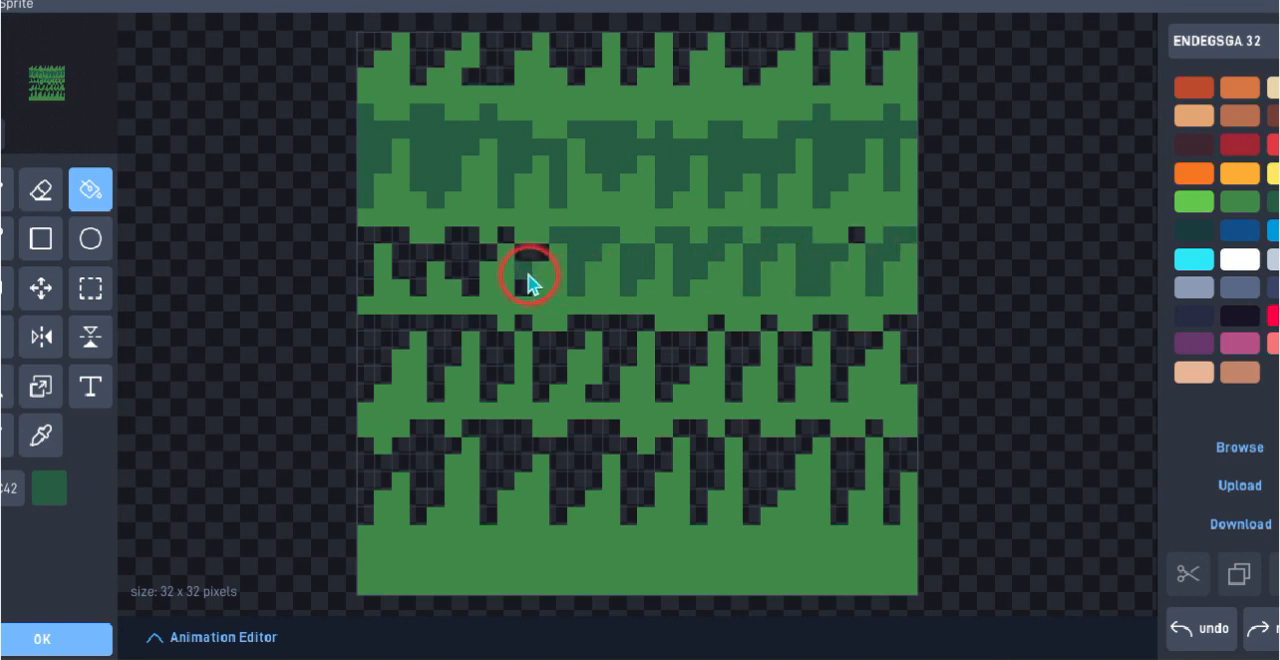
pyautogui.click(481, 245)
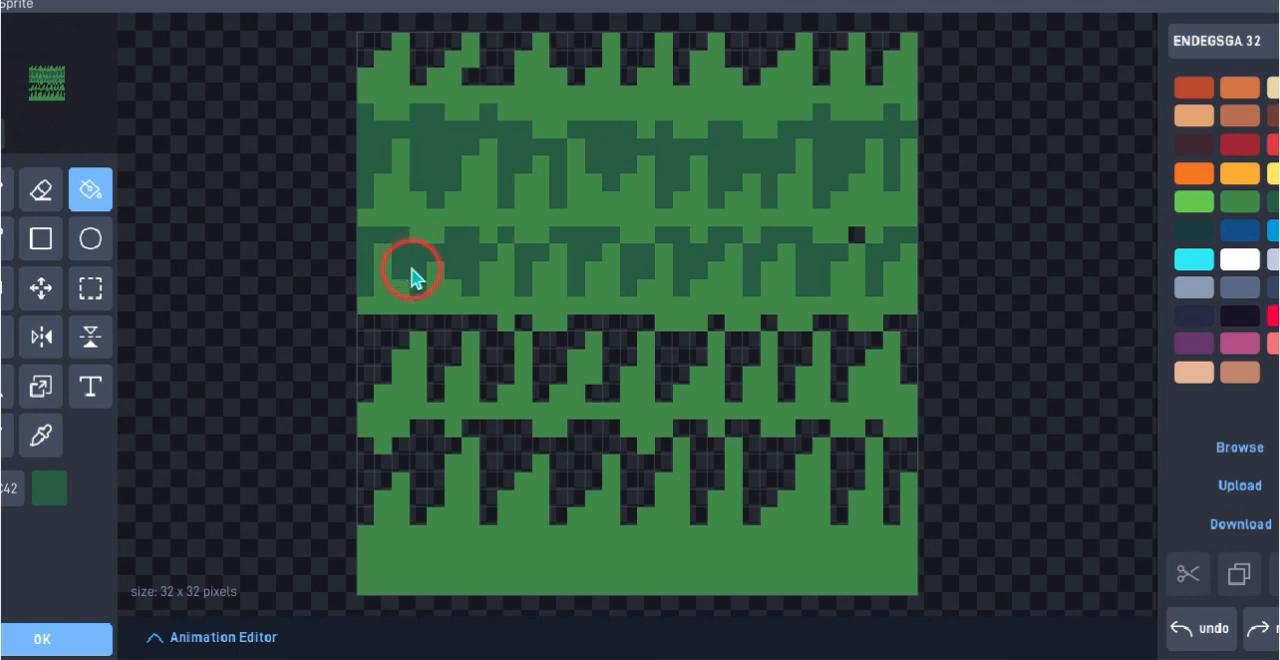
# Fill the transparent gaps between the third and fourth grass rows, plus any leftover pixel above, with the deeper green
pyautogui.click(395, 344)
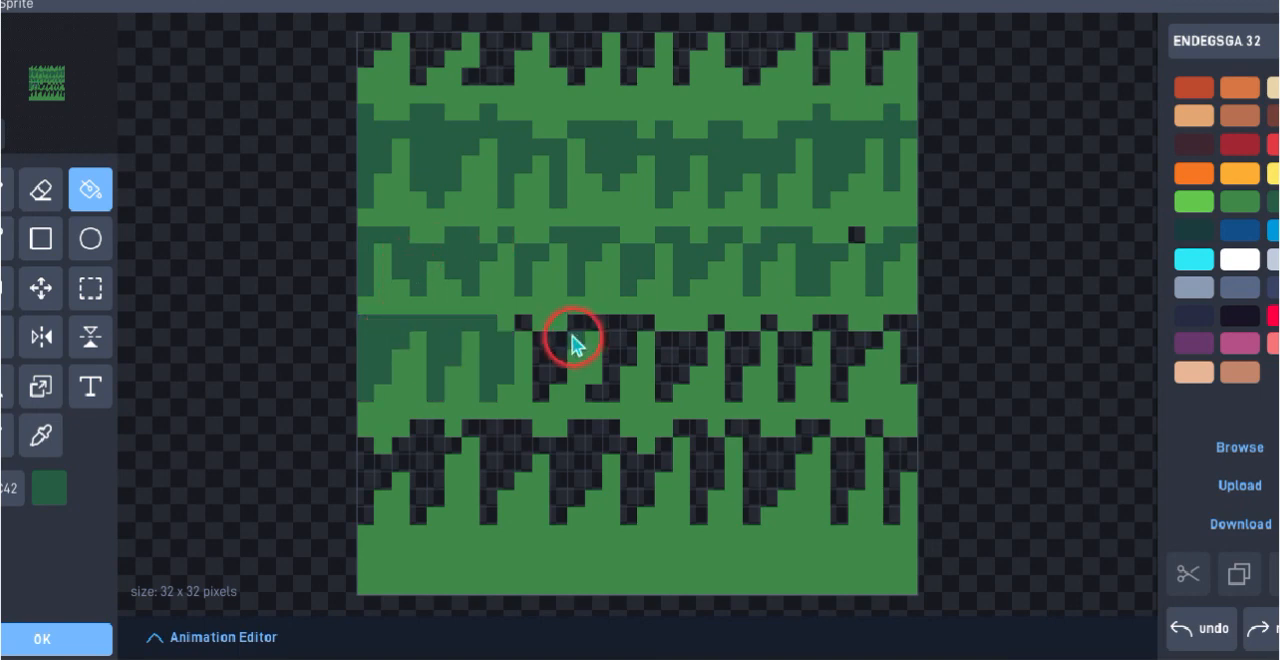
pyautogui.click(551, 362)
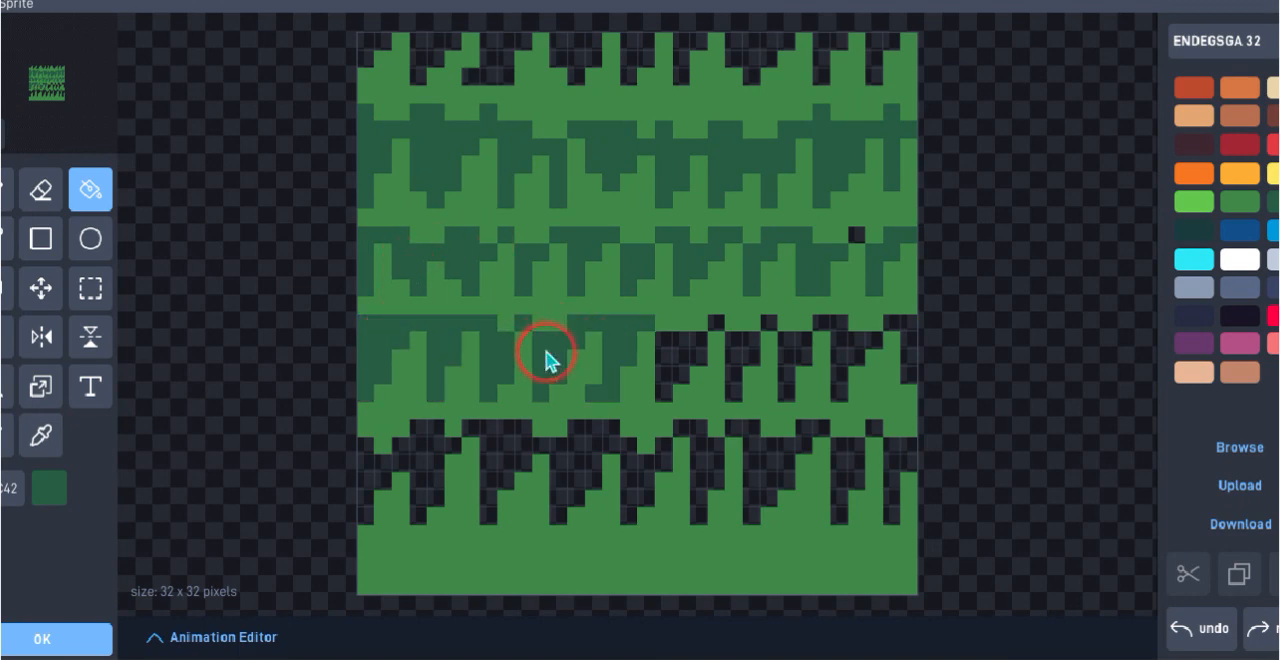
pyautogui.click(695, 375)
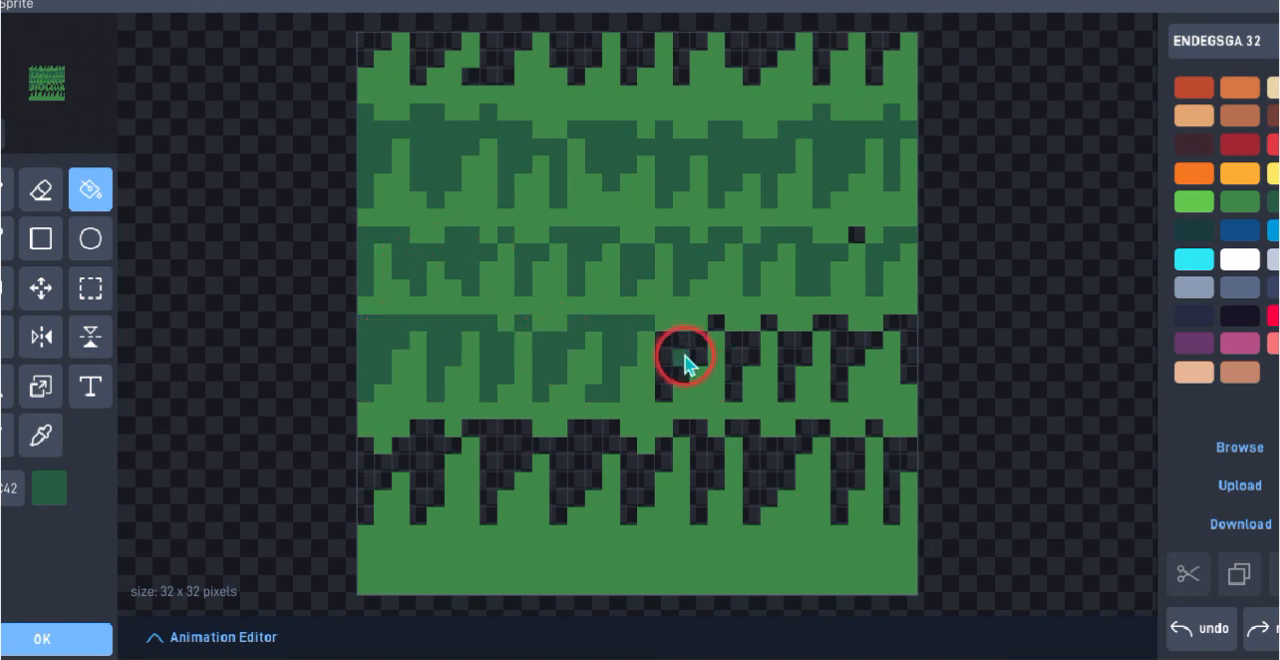
pyautogui.click(793, 343)
pyautogui.click(825, 328)
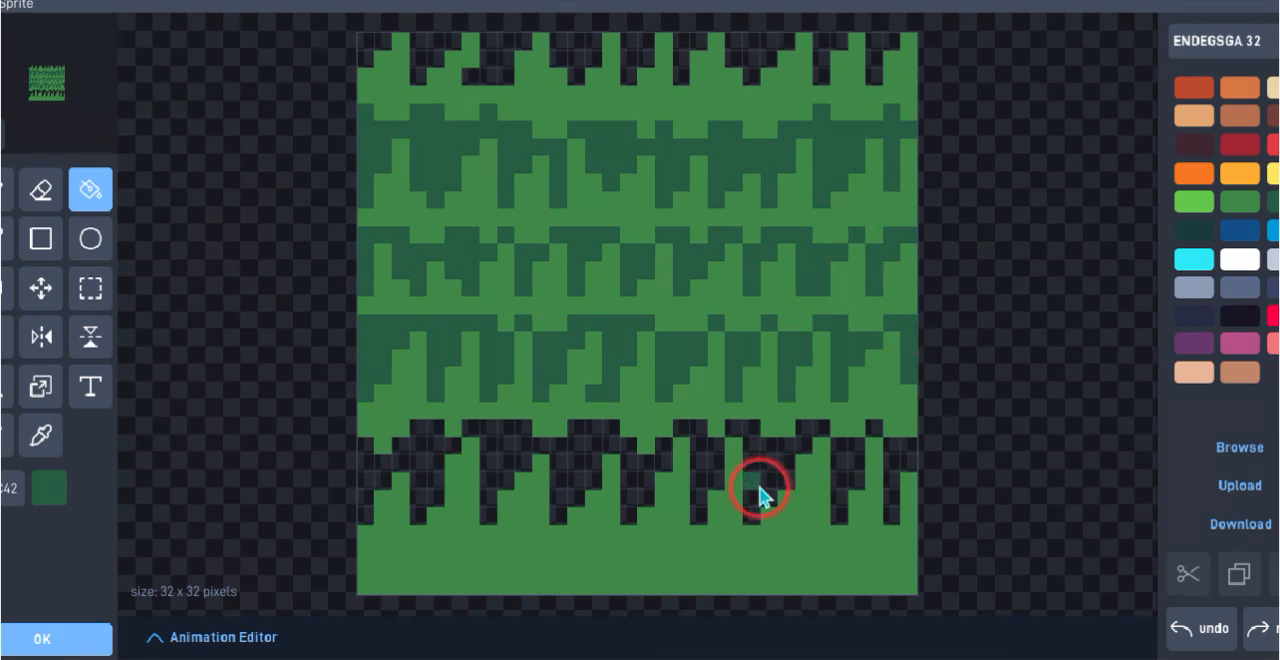
# Fill all transparent gaps between the fourth and fifth grass rows with the deeper green
pyautogui.click(785, 488)
pyautogui.click(838, 470)
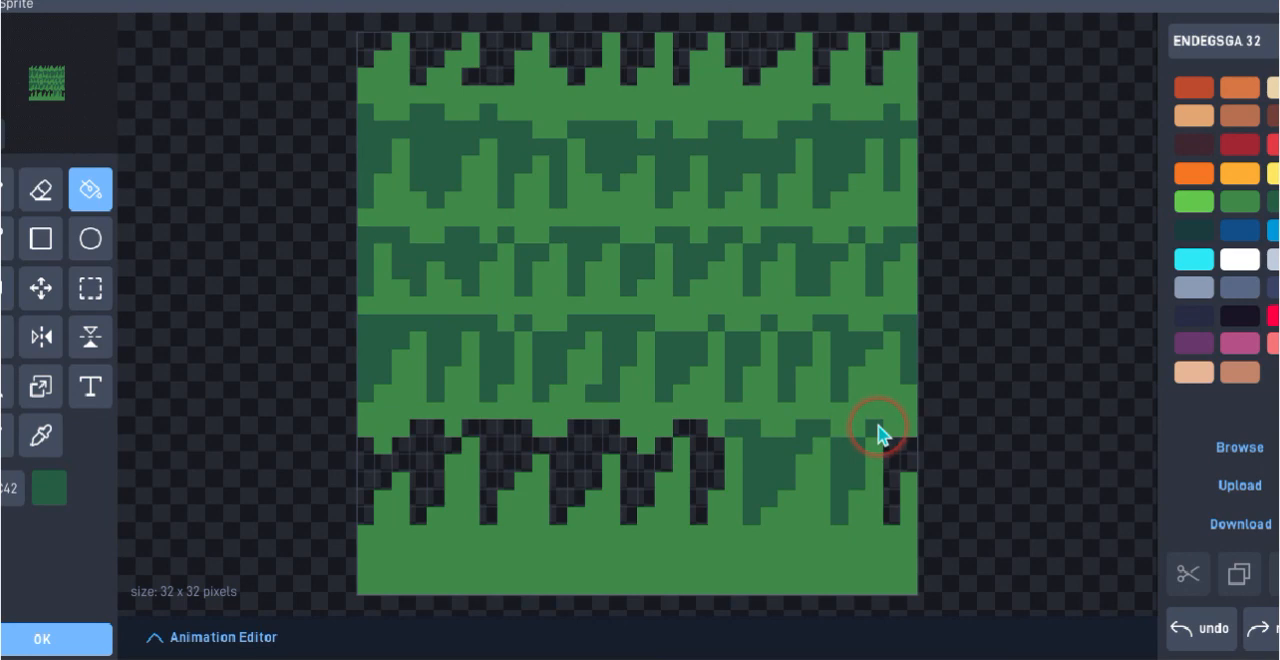
pyautogui.click(893, 460)
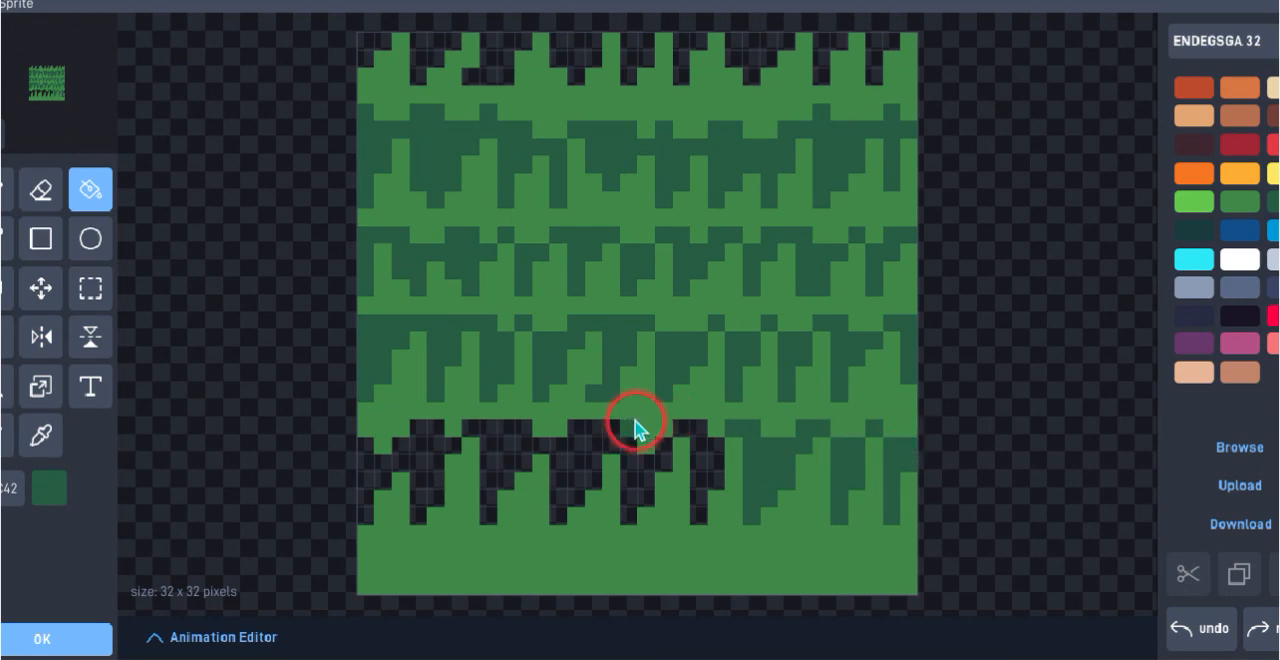
pyautogui.click(634, 475)
pyautogui.click(709, 458)
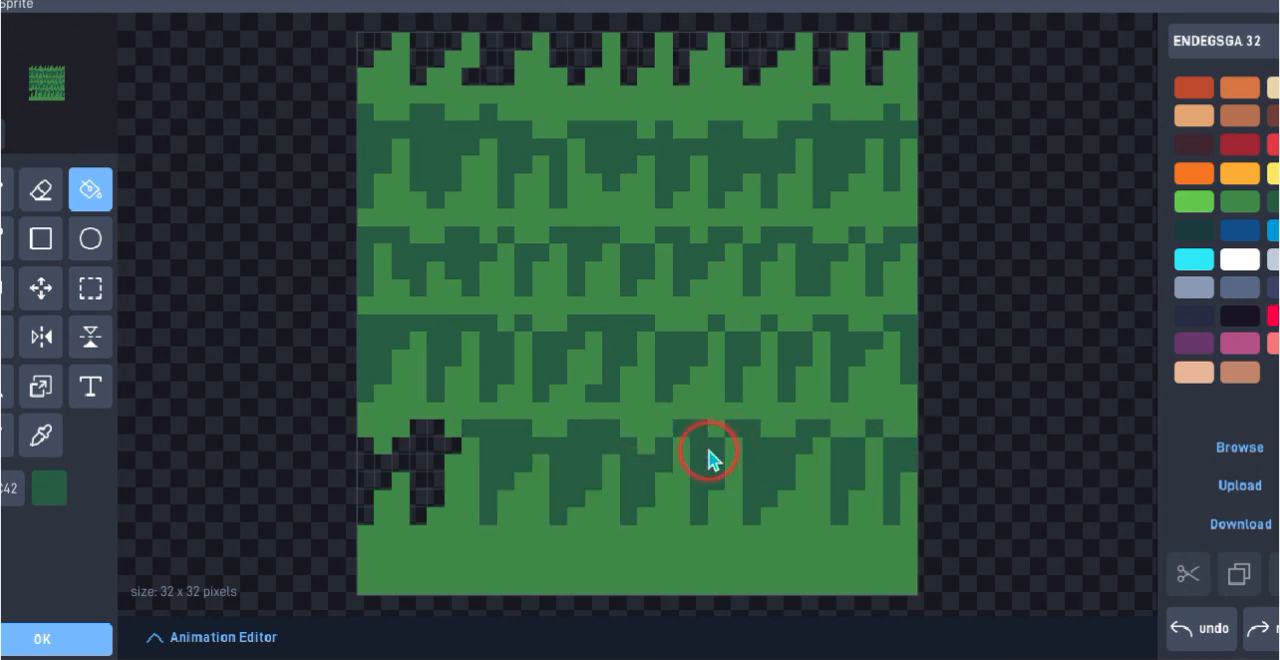
pyautogui.click(413, 451)
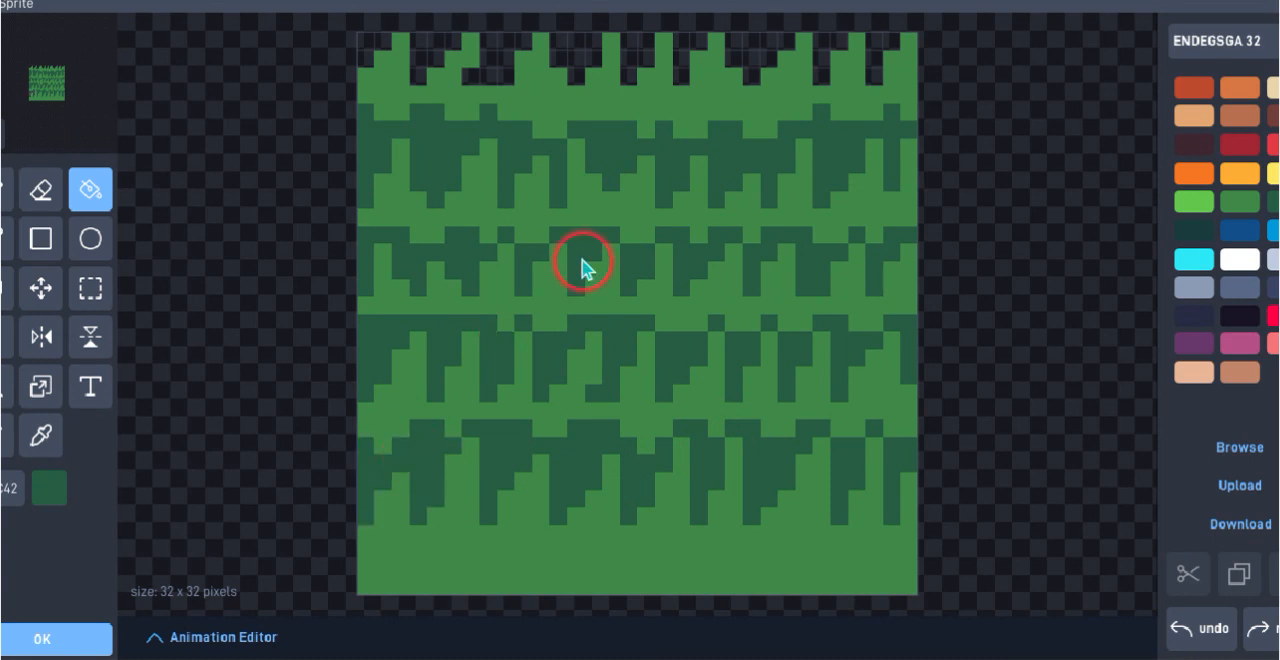
# Fill the transparent gaps between the first grass row's blades along the canvas's upper edge with bright light green
pyautogui.click(746, 51)
pyautogui.click(822, 57)
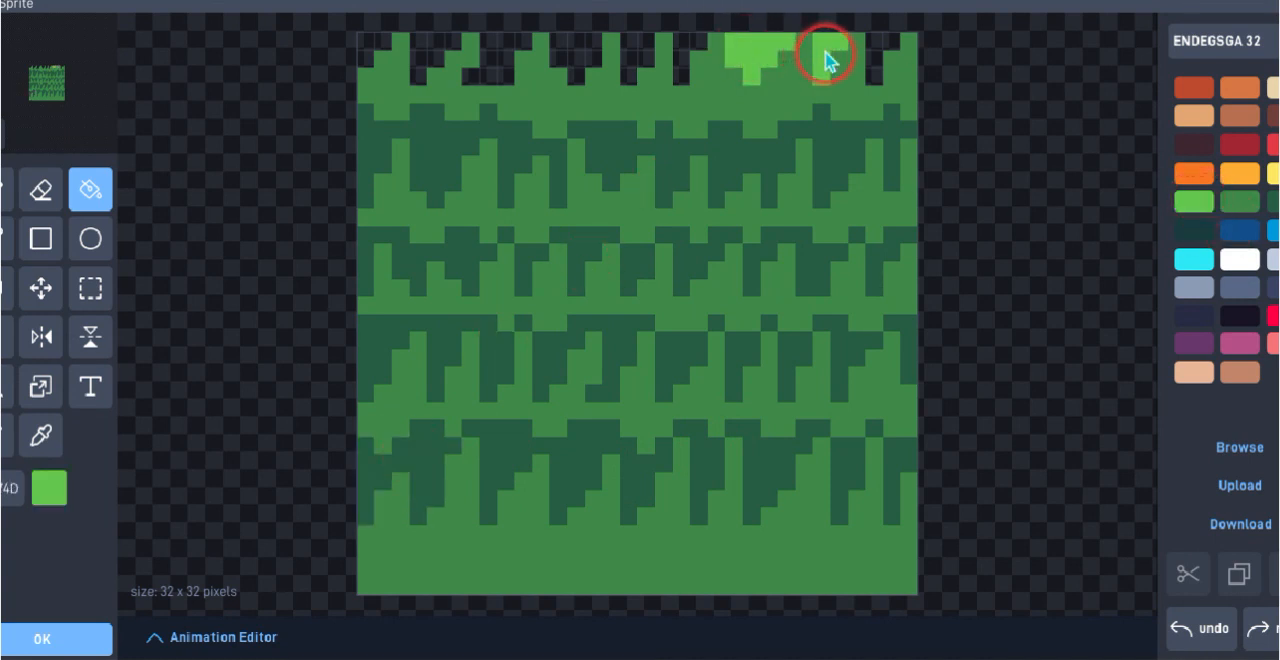
pyautogui.click(876, 66)
pyautogui.click(684, 56)
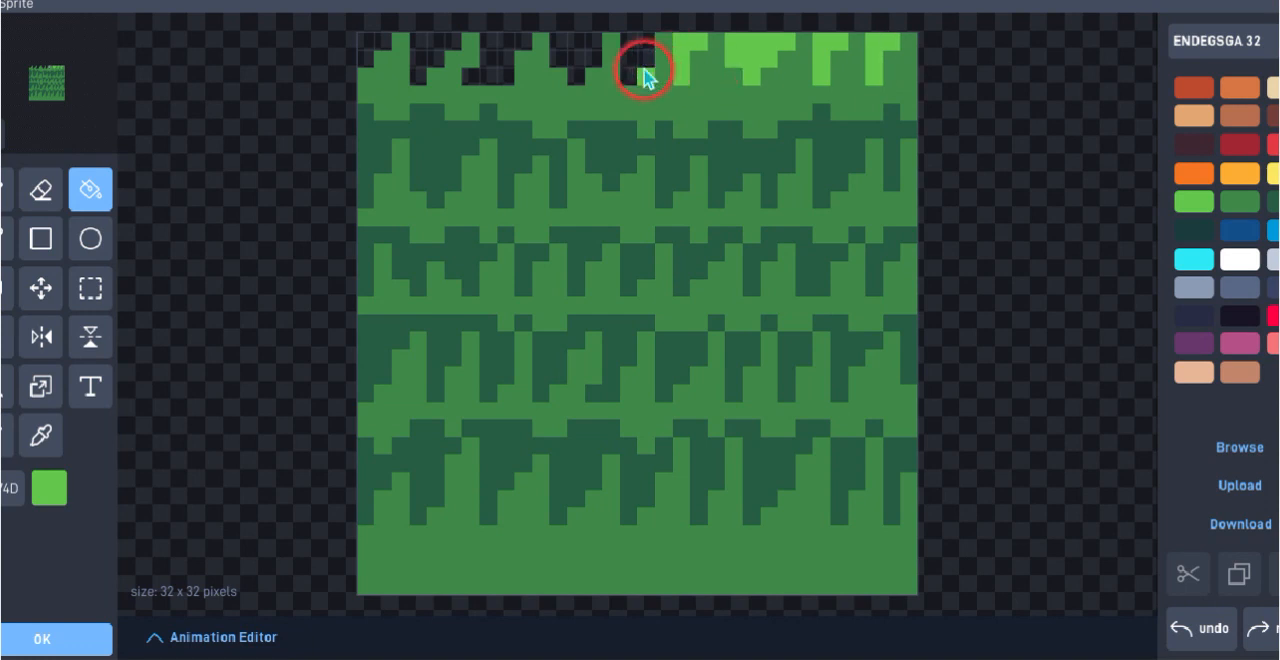
pyautogui.click(645, 78)
pyautogui.click(630, 68)
pyautogui.click(585, 60)
pyautogui.click(490, 55)
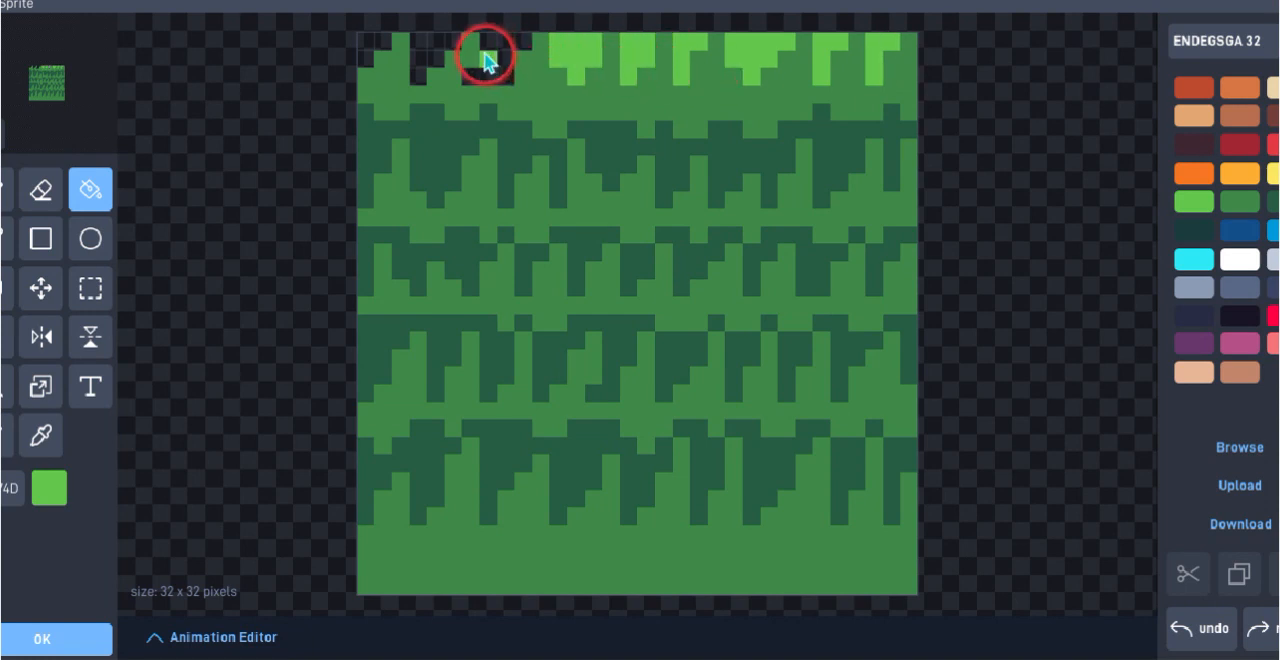
pyautogui.click(458, 58)
pyautogui.click(428, 60)
pyautogui.click(390, 50)
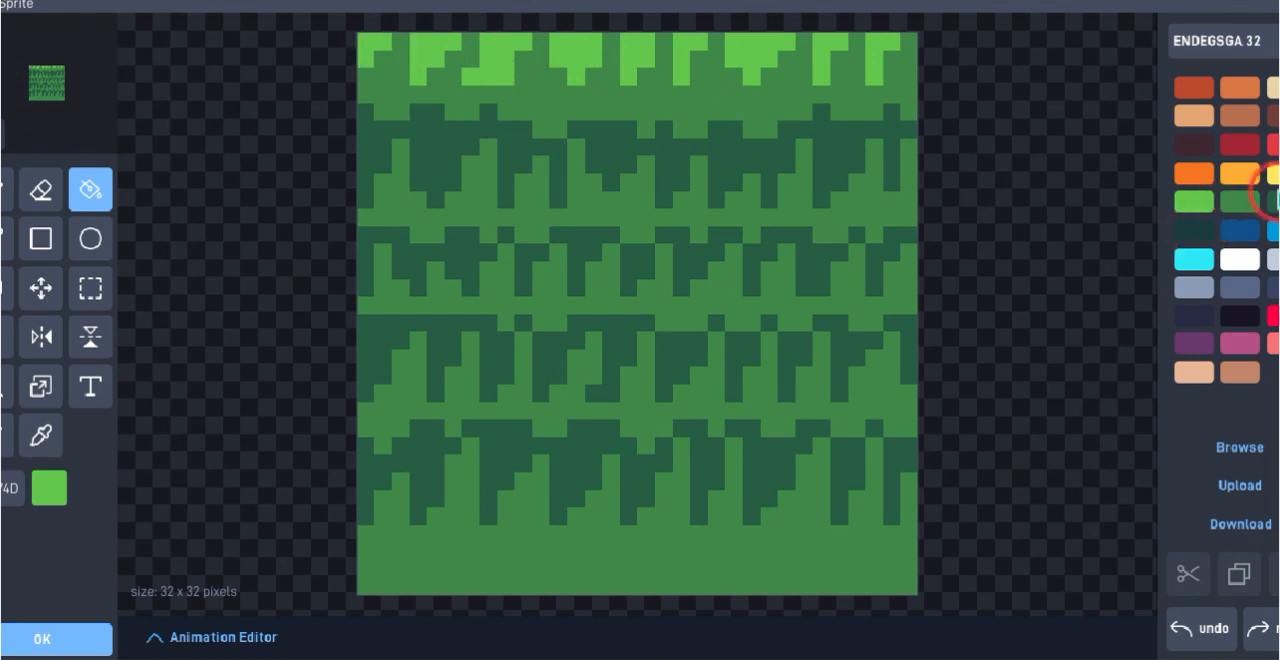
# Draw a solid two-pixel-high deeper green band along the canvas's lower edge, leaving small notches in its upper side
pyautogui.click(1272, 204)
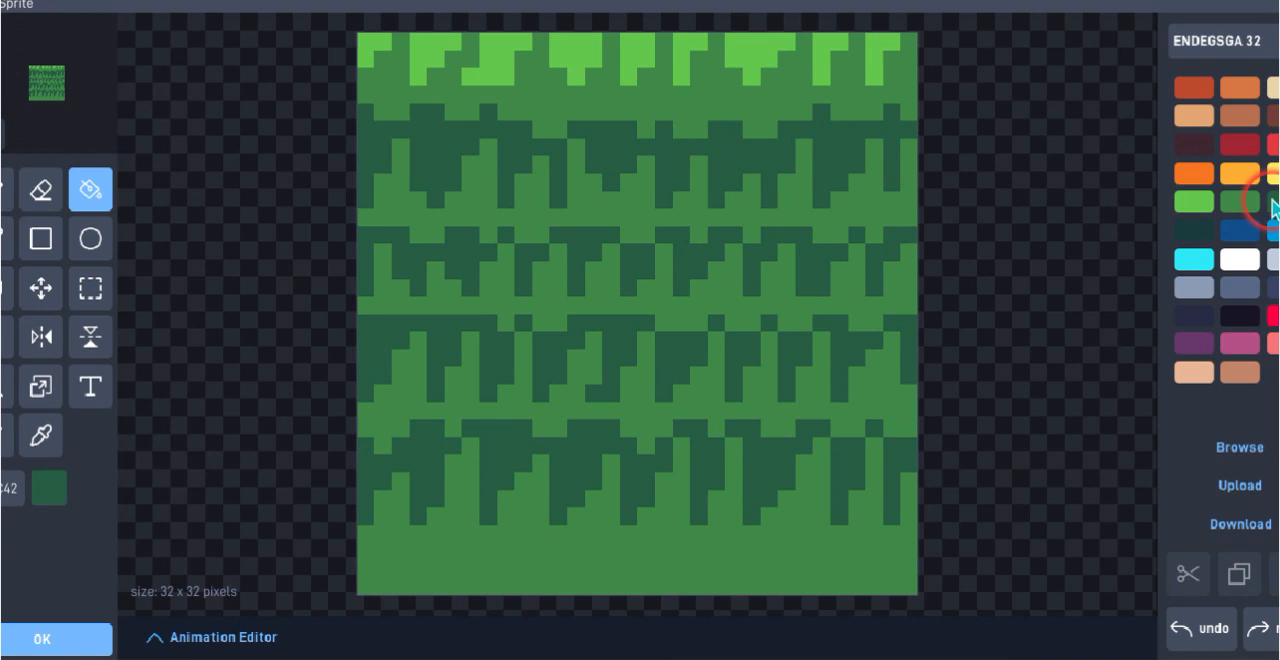
pyautogui.click(6, 189)
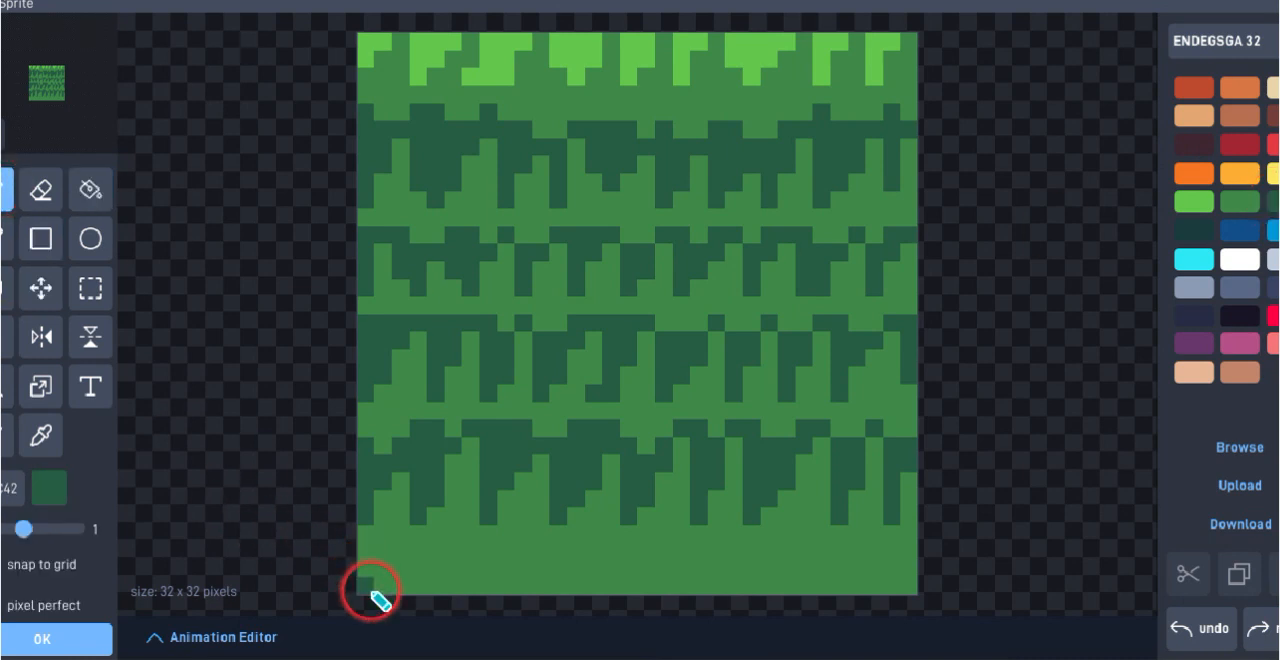
pyautogui.moveTo(369, 591)
pyautogui.mouseDown()
pyautogui.moveTo(419, 565)
pyautogui.moveTo(447, 578)
pyautogui.moveTo(565, 574)
pyautogui.moveTo(419, 582)
pyautogui.moveTo(499, 586)
pyautogui.moveTo(574, 566)
pyautogui.moveTo(672, 581)
pyautogui.moveTo(709, 568)
pyautogui.moveTo(897, 577)
pyautogui.mouseUp()
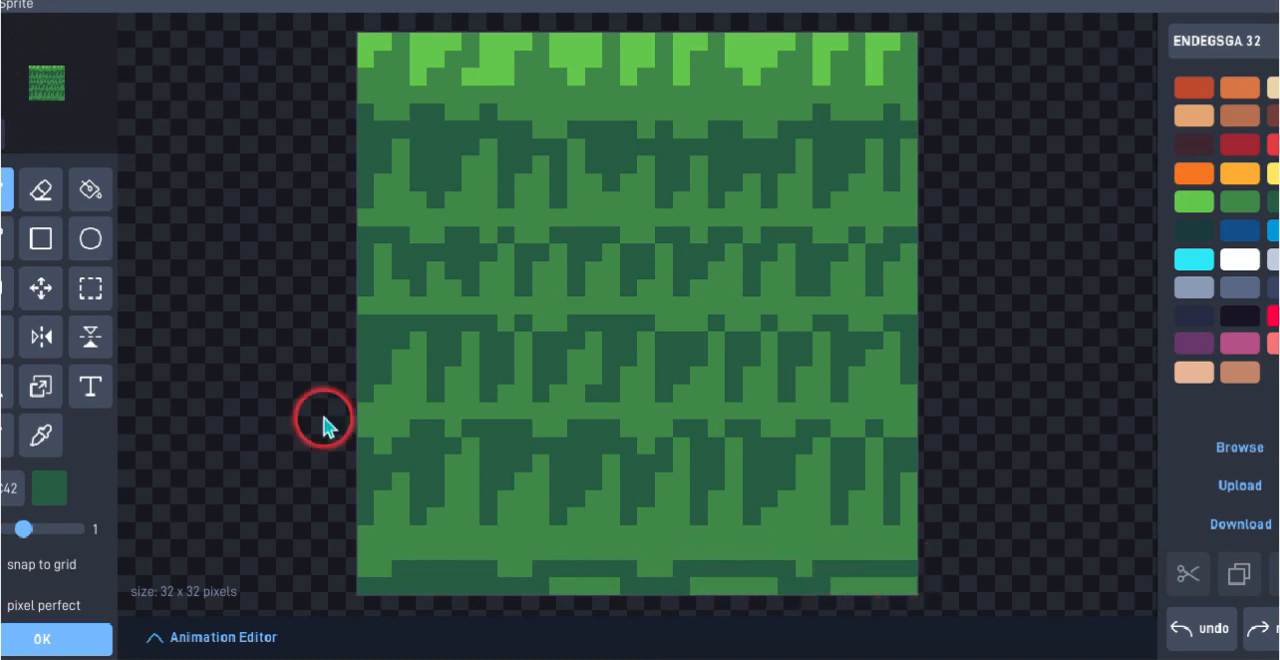
pyautogui.moveTo(541, 600)
pyautogui.mouseDown()
pyautogui.moveTo(566, 583)
pyautogui.moveTo(802, 577)
pyautogui.mouseUp()
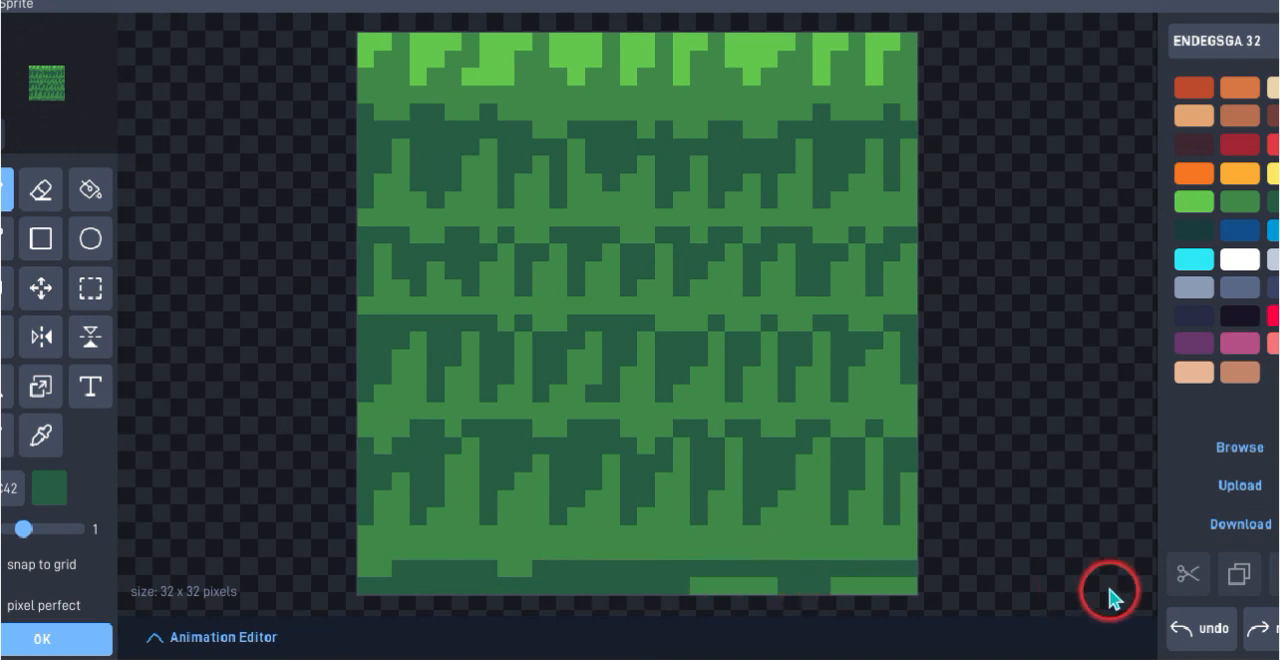
pyautogui.click(1197, 630)
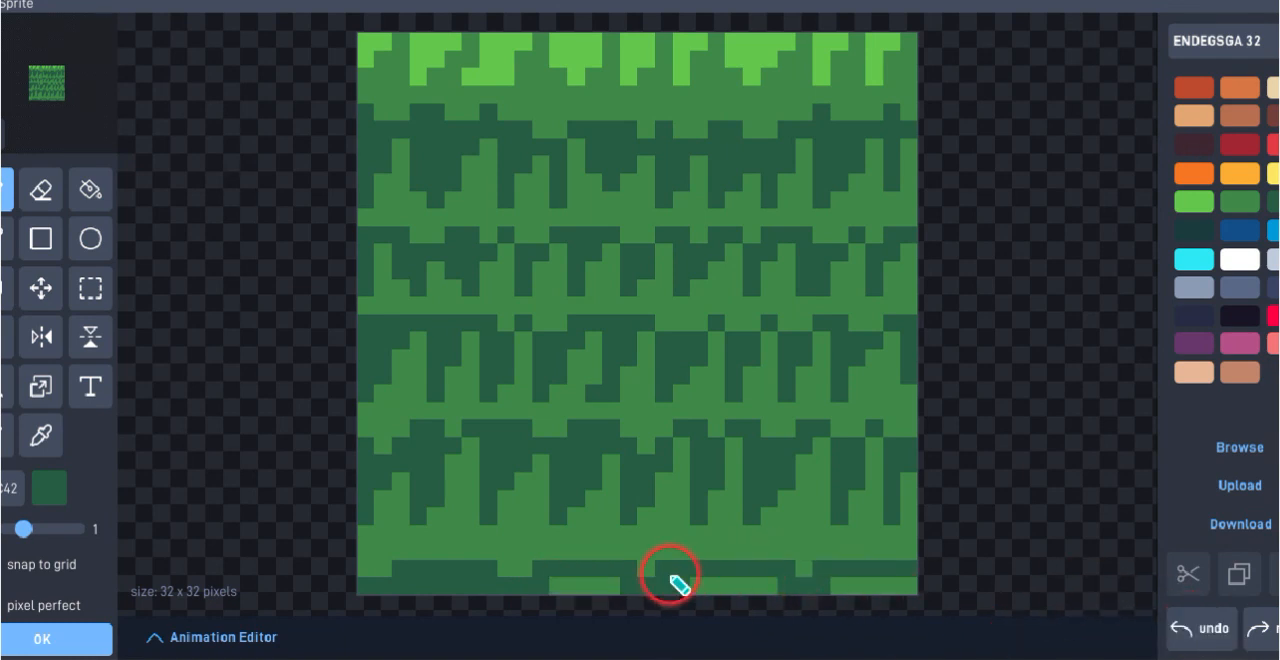
pyautogui.moveTo(562, 600); pyautogui.dragTo(912, 594)
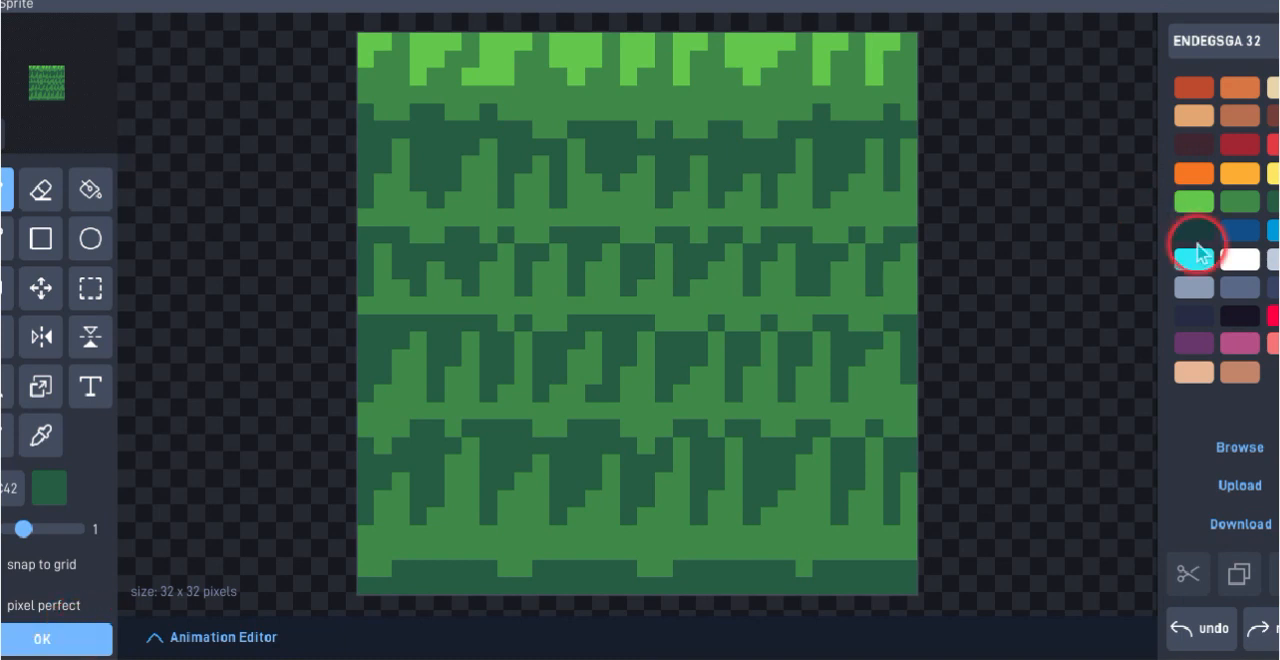
# Paint four one-pixel-high patches, two to three pixels wide, in the darkest green along the lower band's bottom edge
pyautogui.click(1196, 231)
pyautogui.click(837, 582)
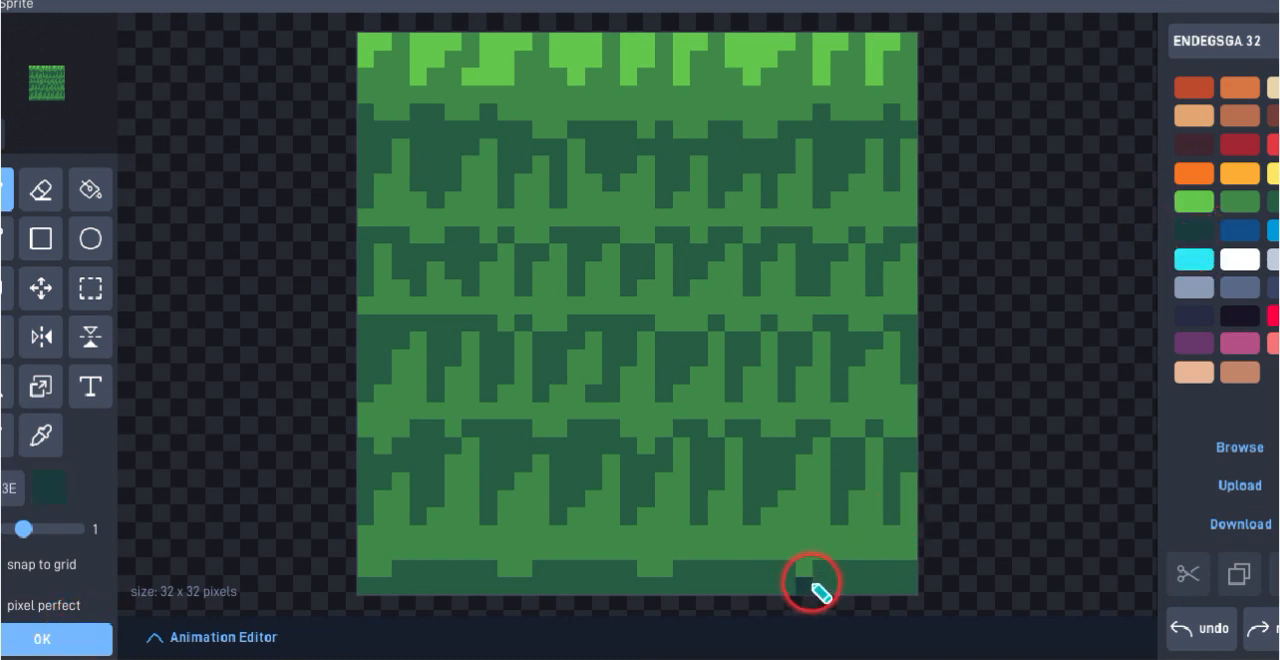
pyautogui.moveTo(857, 585); pyautogui.dragTo(870, 585)
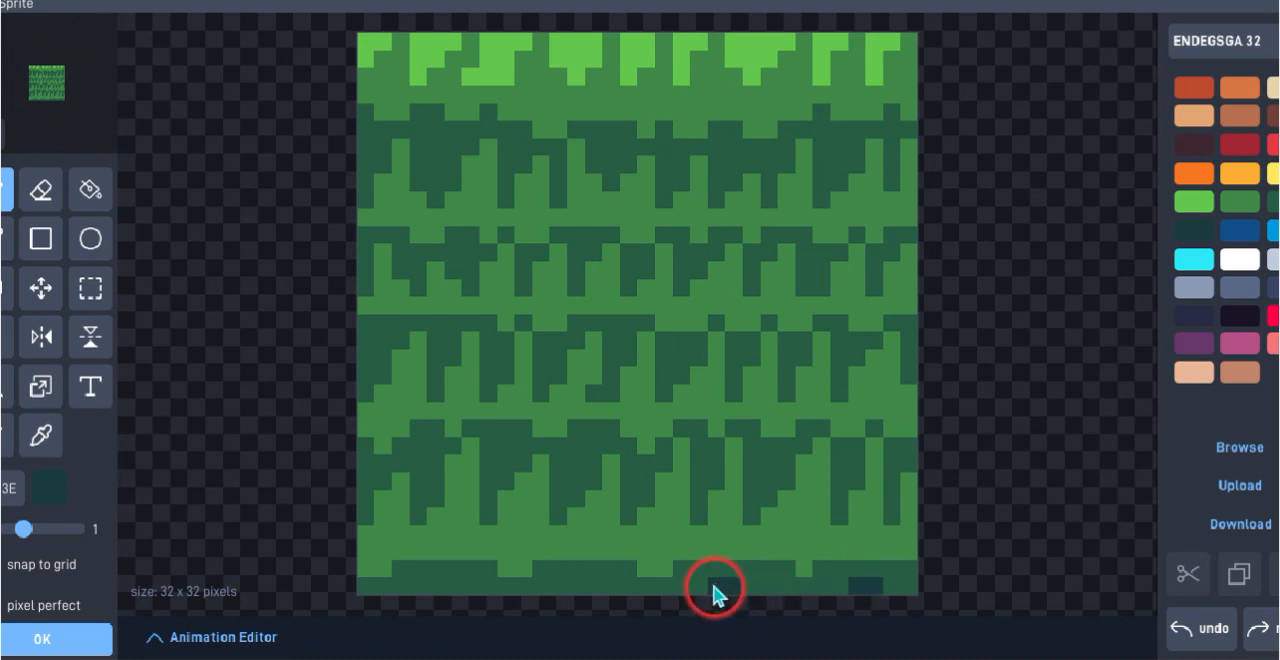
pyautogui.moveTo(713, 595); pyautogui.dragTo(703, 592)
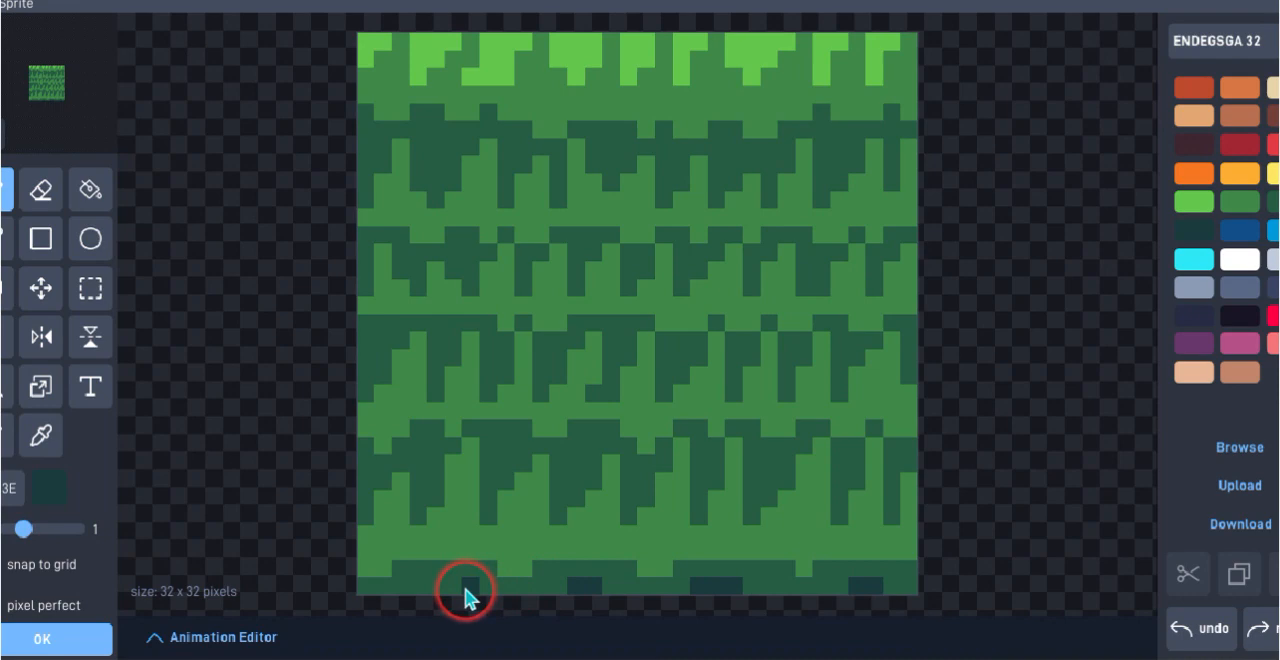
# Accept the finished grass sprite and the Ground object's settings, and clone the tile across the entire white level area
pyautogui.click(83, 645)
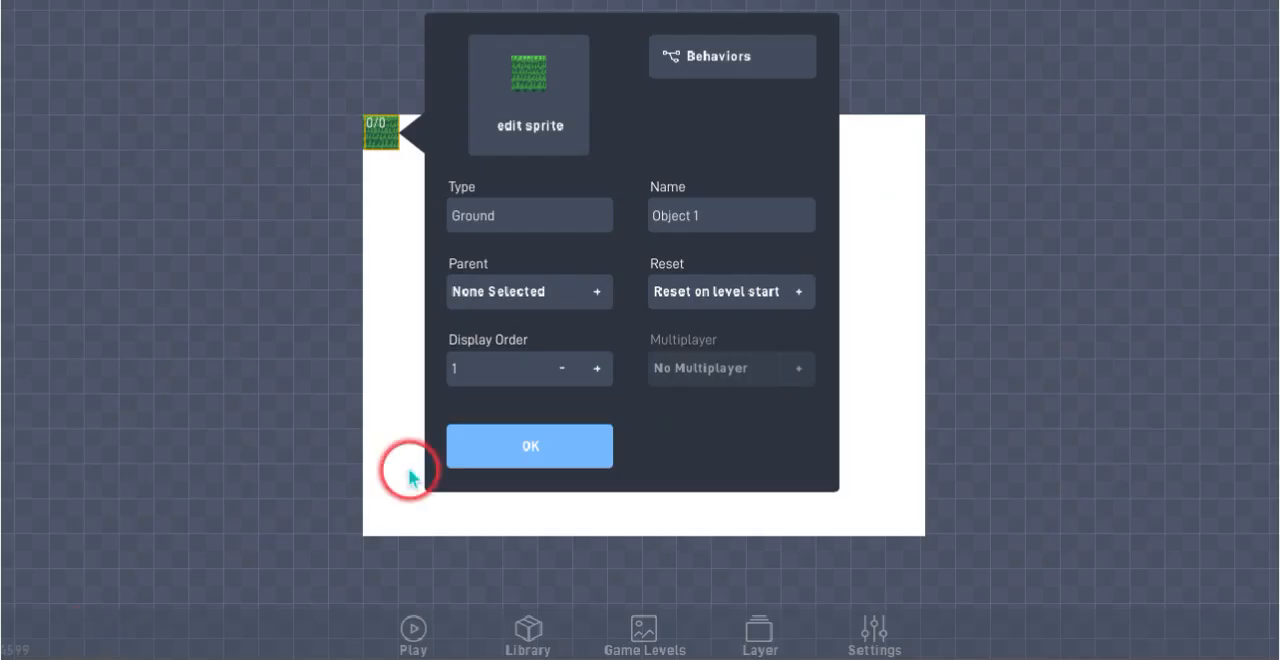
pyautogui.click(530, 472)
pyautogui.click(380, 131)
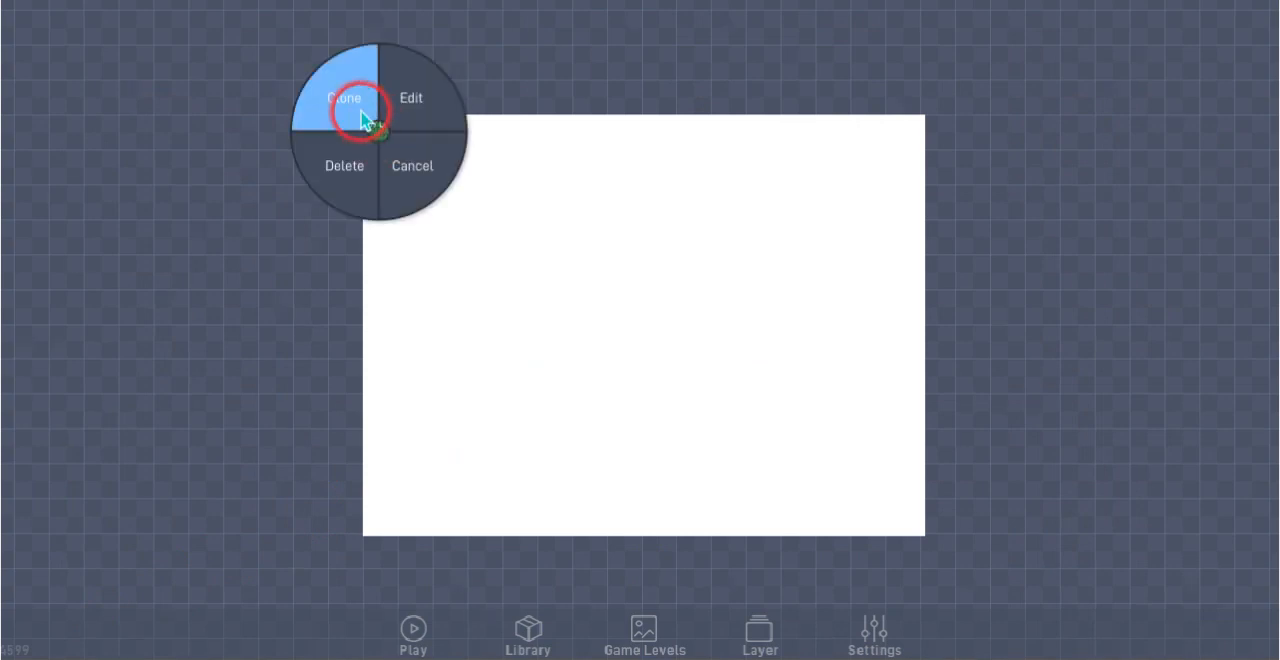
pyautogui.click(350, 113)
pyautogui.moveTo(405, 128)
pyautogui.mouseDown()
pyautogui.moveTo(693, 146)
pyautogui.moveTo(737, 128)
pyautogui.moveTo(912, 139)
pyautogui.moveTo(913, 160)
pyautogui.moveTo(872, 167)
pyautogui.moveTo(371, 189)
pyautogui.moveTo(403, 180)
pyautogui.moveTo(370, 178)
pyautogui.moveTo(466, 203)
pyautogui.moveTo(904, 196)
pyautogui.moveTo(916, 233)
pyautogui.moveTo(536, 267)
pyautogui.moveTo(466, 267)
pyautogui.moveTo(591, 250)
pyautogui.moveTo(381, 244)
pyautogui.moveTo(396, 275)
pyautogui.moveTo(414, 273)
pyautogui.moveTo(385, 303)
pyautogui.moveTo(552, 307)
pyautogui.moveTo(706, 274)
pyautogui.moveTo(883, 266)
pyautogui.moveTo(906, 280)
pyautogui.moveTo(838, 310)
pyautogui.moveTo(694, 309)
pyautogui.moveTo(897, 362)
pyautogui.moveTo(551, 371)
pyautogui.moveTo(652, 350)
pyautogui.moveTo(374, 349)
pyautogui.moveTo(383, 380)
pyautogui.moveTo(511, 380)
pyautogui.moveTo(393, 411)
pyautogui.moveTo(727, 418)
pyautogui.moveTo(740, 366)
pyautogui.moveTo(906, 380)
pyautogui.moveTo(828, 422)
pyautogui.moveTo(398, 463)
pyautogui.moveTo(374, 483)
pyautogui.moveTo(389, 523)
pyautogui.moveTo(423, 457)
pyautogui.moveTo(462, 462)
pyautogui.moveTo(460, 502)
pyautogui.moveTo(485, 515)
pyautogui.moveTo(523, 517)
pyautogui.moveTo(528, 462)
pyautogui.moveTo(557, 453)
pyautogui.moveTo(566, 523)
pyautogui.moveTo(620, 471)
pyautogui.moveTo(603, 446)
pyautogui.moveTo(603, 482)
pyautogui.moveTo(656, 469)
pyautogui.moveTo(669, 514)
pyautogui.moveTo(910, 522)
pyautogui.moveTo(903, 449)
pyautogui.moveTo(697, 449)
pyautogui.moveTo(762, 484)
pyautogui.moveTo(866, 486)
pyautogui.mouseUp()
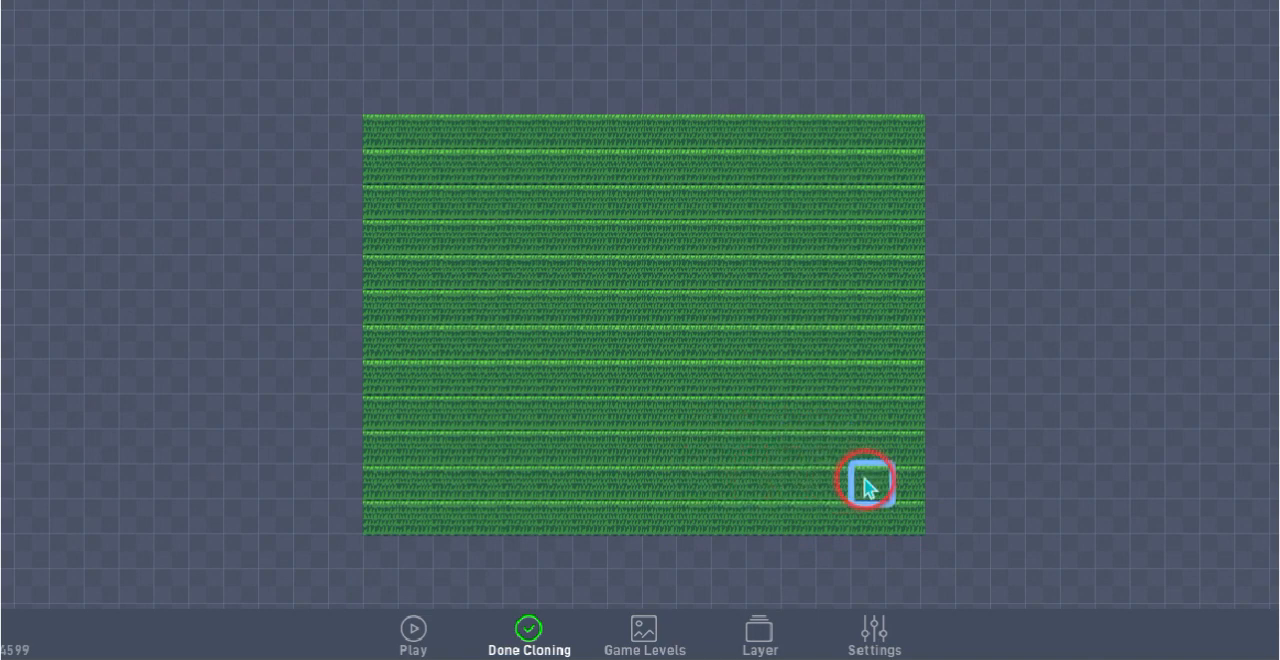
pyautogui.click(527, 630)
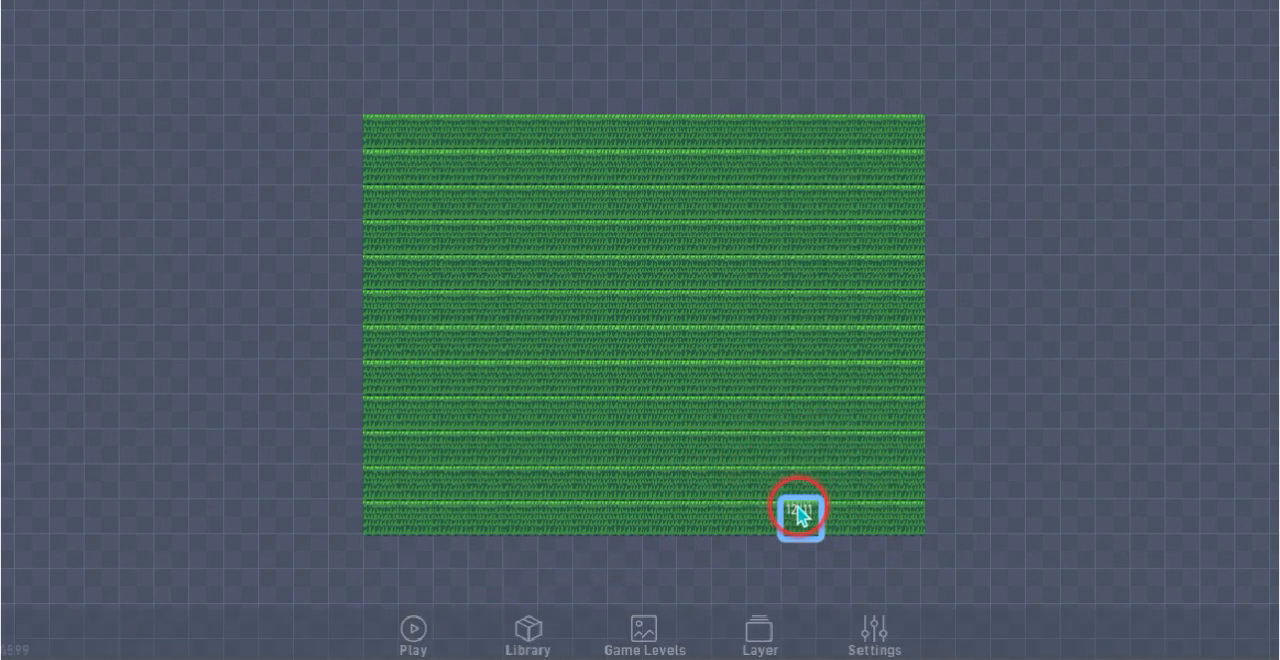
# Set Level 1's background colour to black (000000) and rename the level as Feild
pyautogui.click(645, 638)
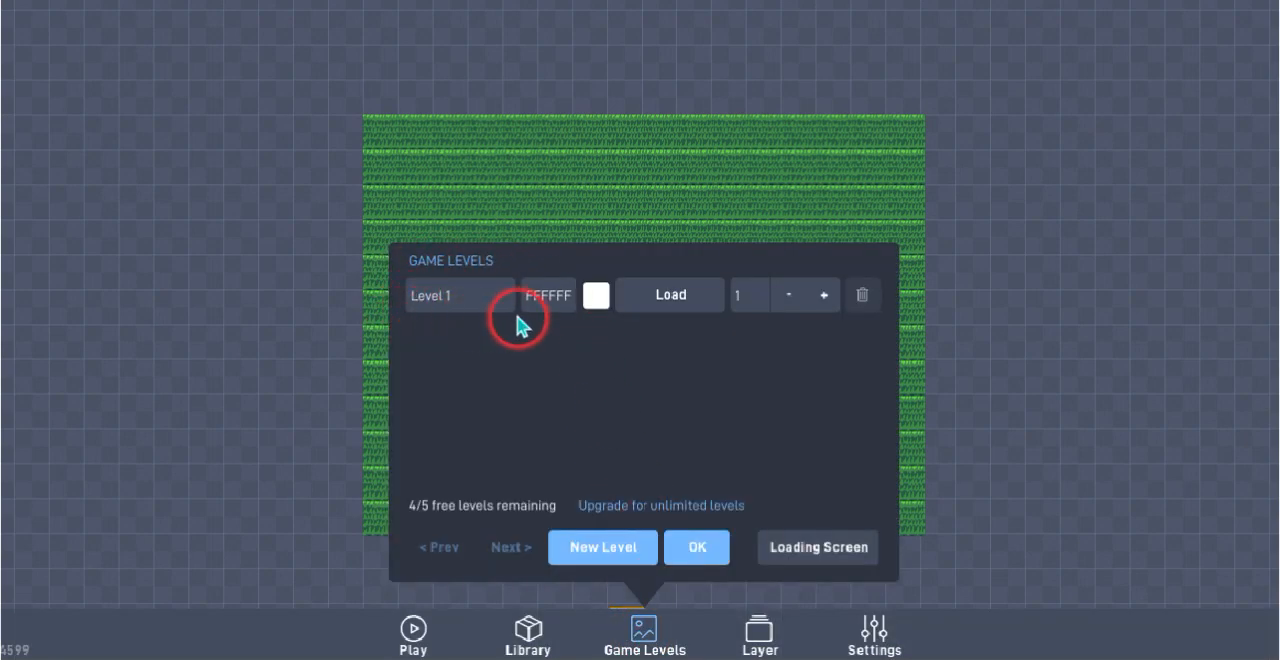
pyautogui.click(596, 295)
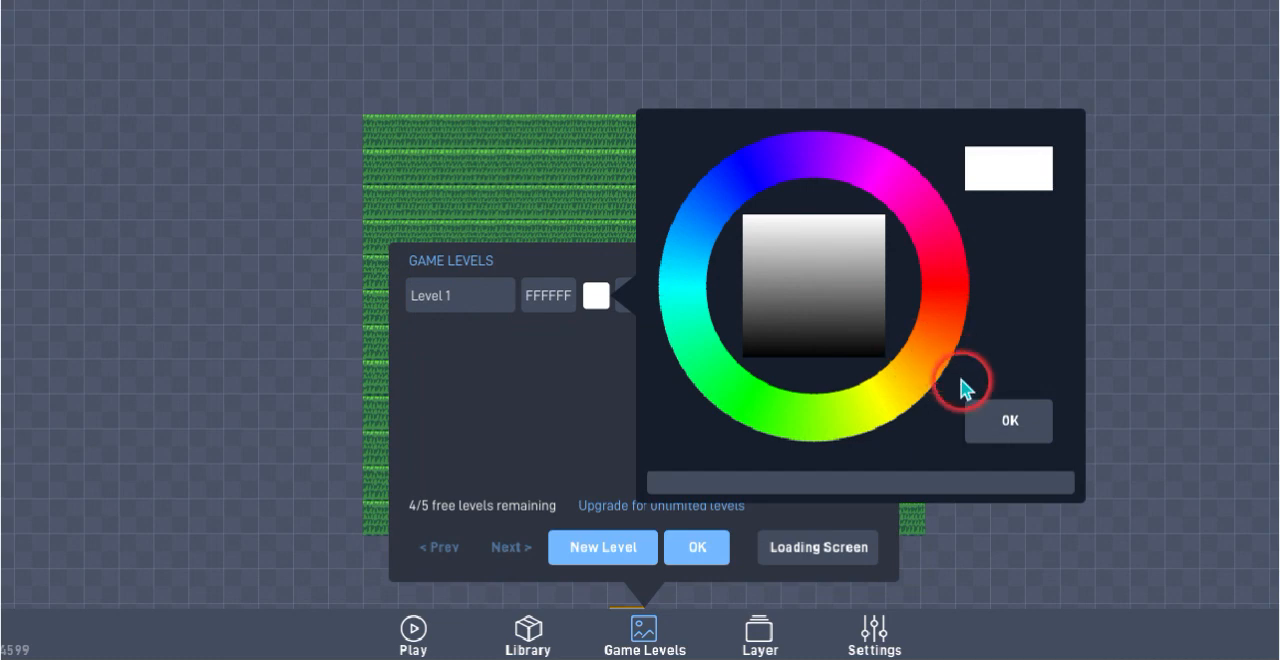
pyautogui.click(991, 420)
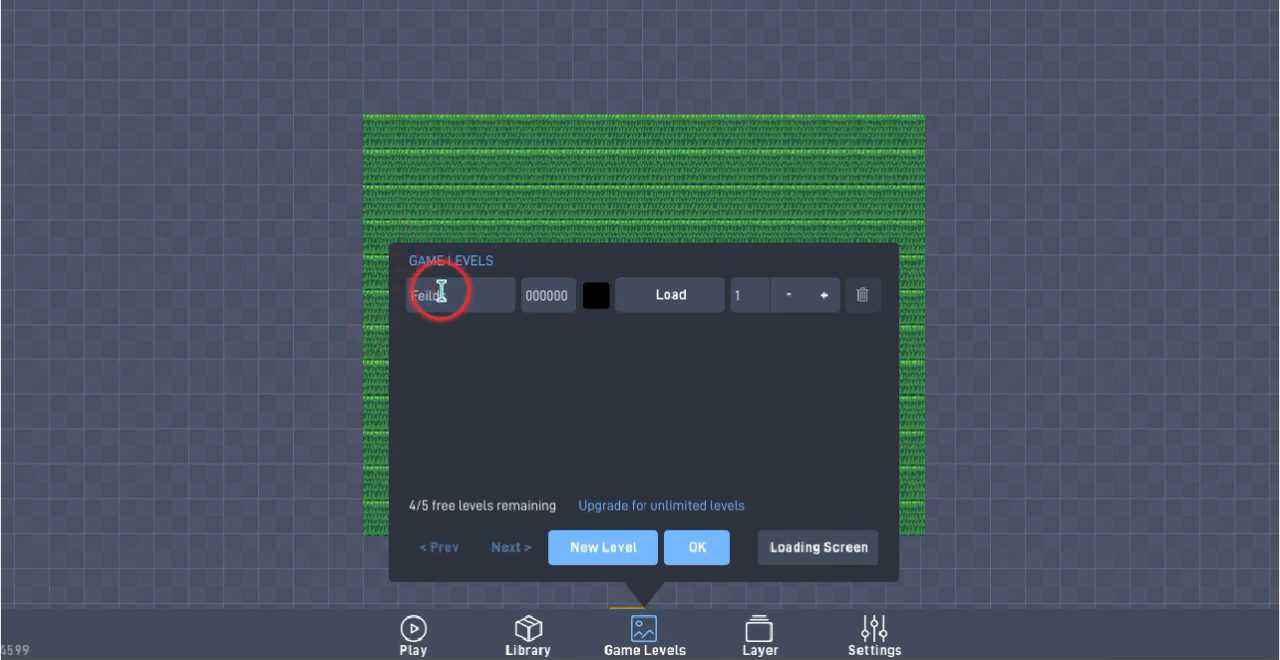
pyautogui.click(692, 545)
pyautogui.moveTo(886, 634)
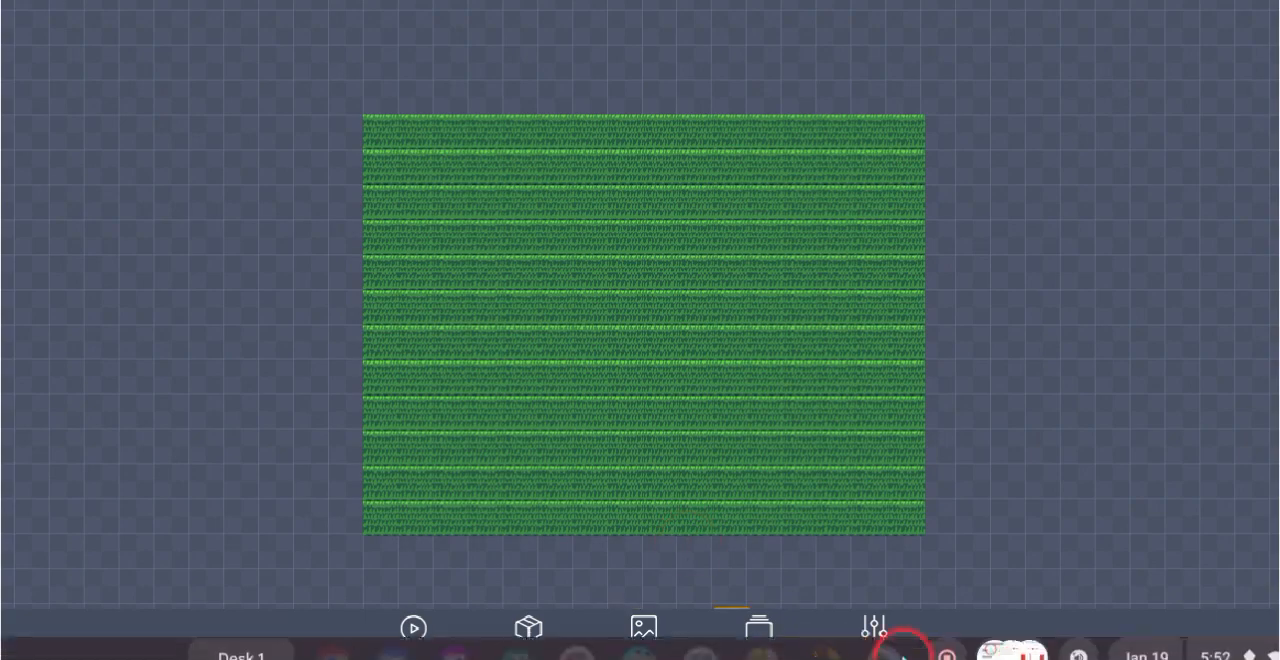